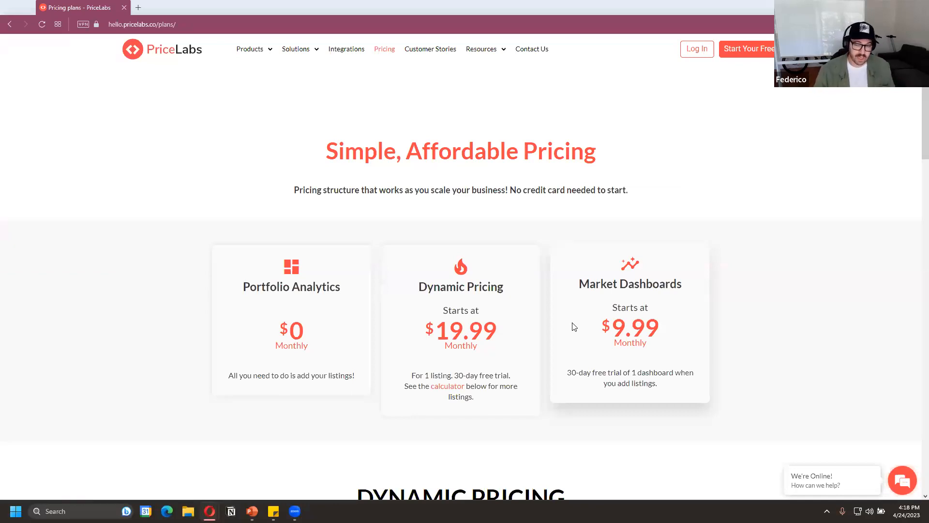
Estimate the monthly Dynamic Pricing cost for 50 listings with the plan calculator and look over the pricing tables
{"action": "scroll", "coordinate": [574, 327], "scroll_direction": "down", "scroll_amount": 2}
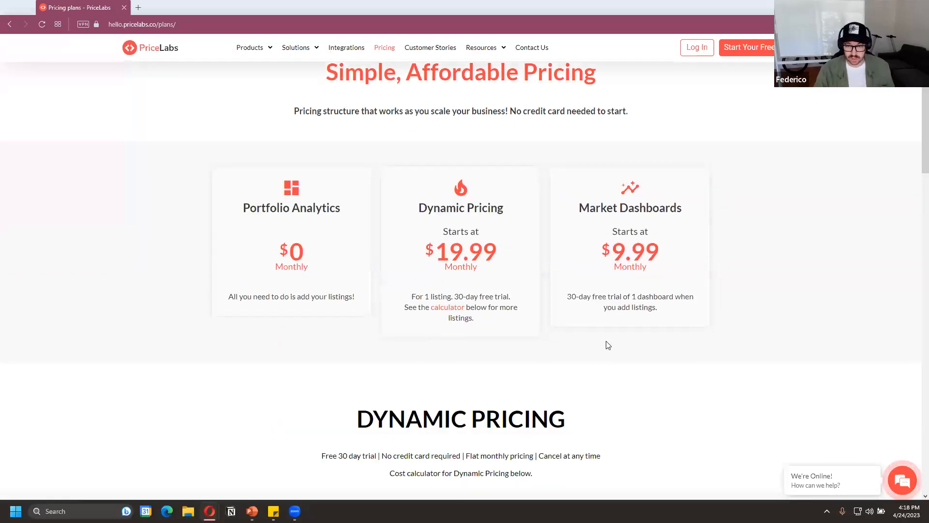
{"action": "scroll", "coordinate": [605, 344], "scroll_direction": "down", "scroll_amount": 5}
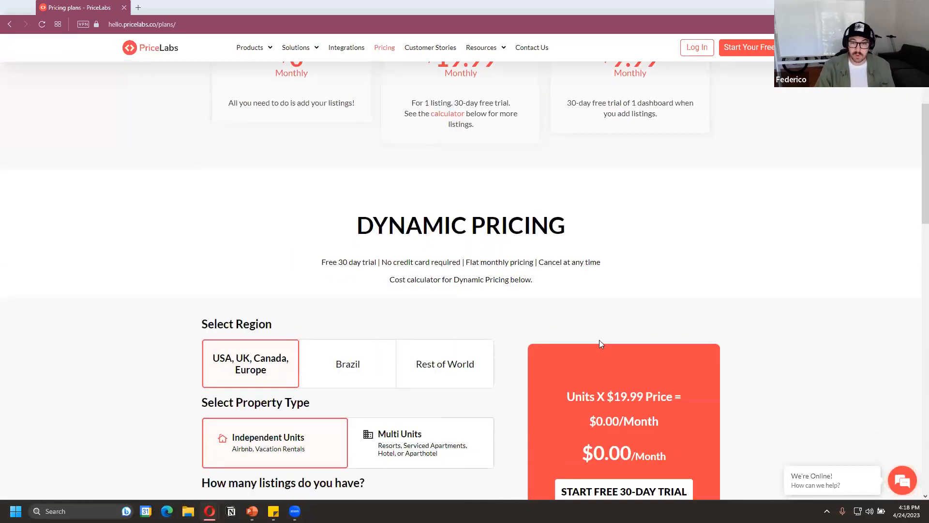
{"action": "scroll", "coordinate": [707, 343], "scroll_direction": "down", "scroll_amount": 6}
{"action": "left_click", "coordinate": [405, 223]}
{"action": "type", "text": "50"}
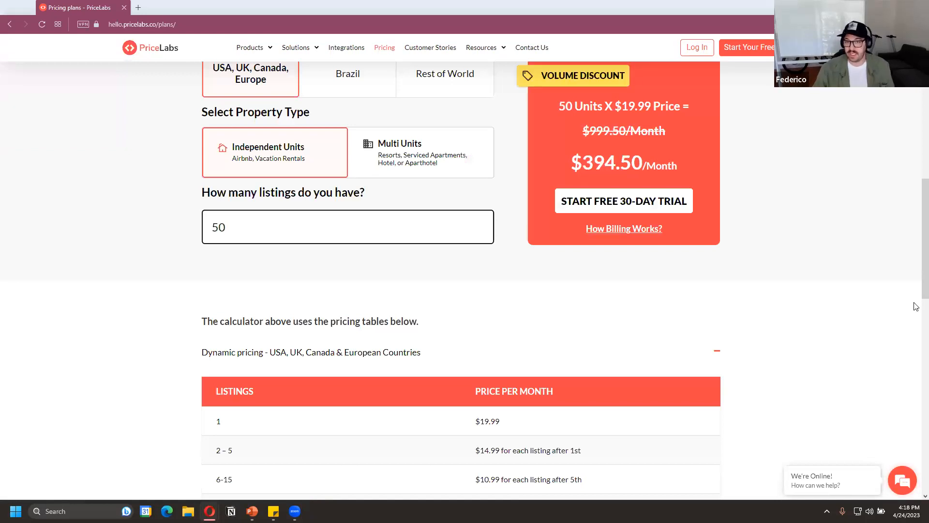
{"action": "scroll", "coordinate": [917, 307], "scroll_direction": "down", "scroll_amount": 9}
{"action": "scroll", "coordinate": [908, 270], "scroll_direction": "up", "scroll_amount": 11}
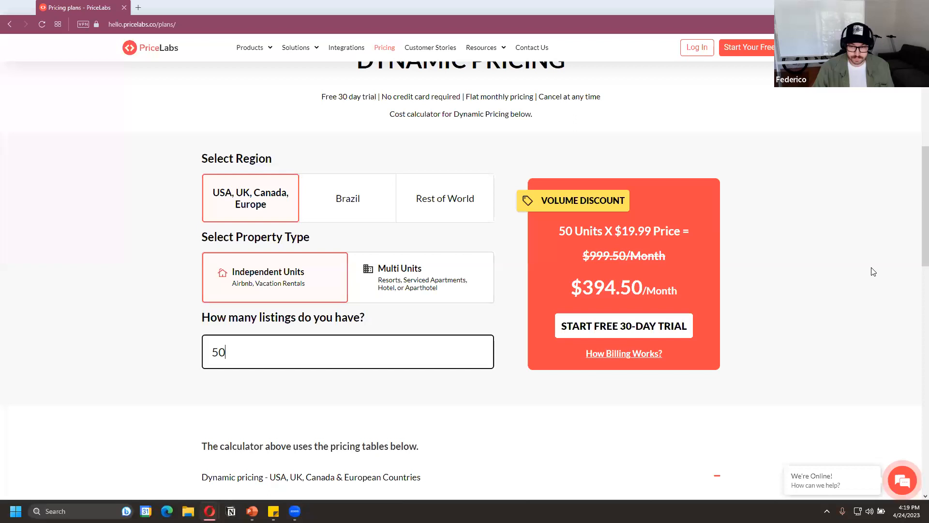
{"action": "scroll", "coordinate": [870, 283], "scroll_direction": "up", "scroll_amount": 6}
{"action": "scroll", "coordinate": [721, 253], "scroll_direction": "up", "scroll_amount": 3}
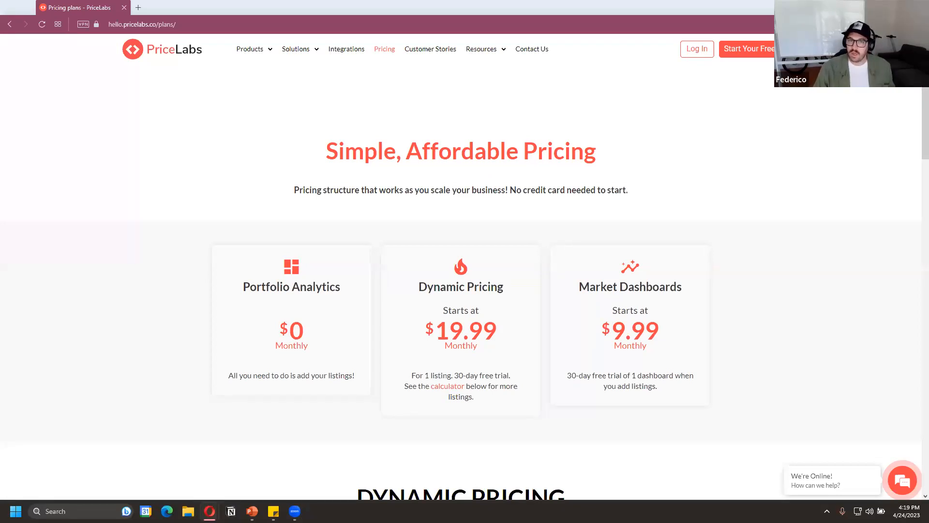
Switch to the PriceLabs Dashboard browser window and look at the available Dynamic Pricing pages
{"action": "left_click", "coordinate": [177, 463]}
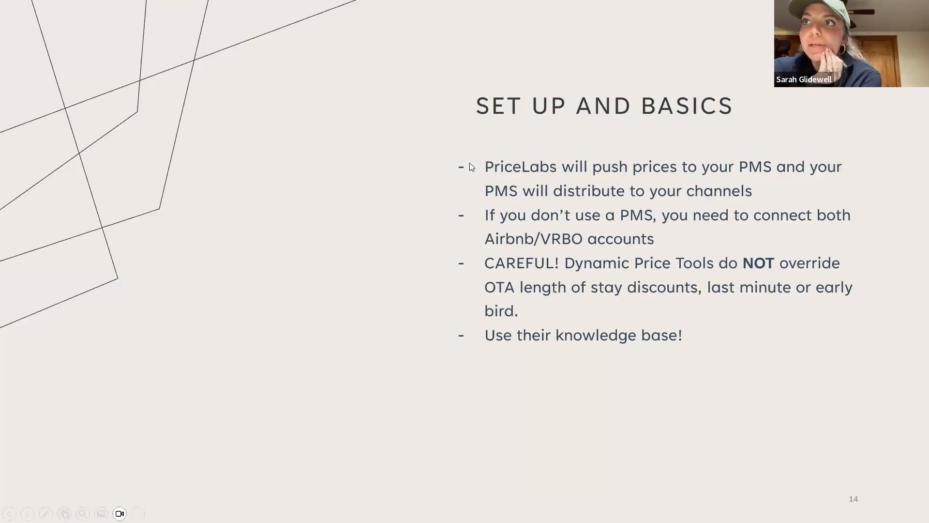
{"action": "key", "text": "alt+Tab"}
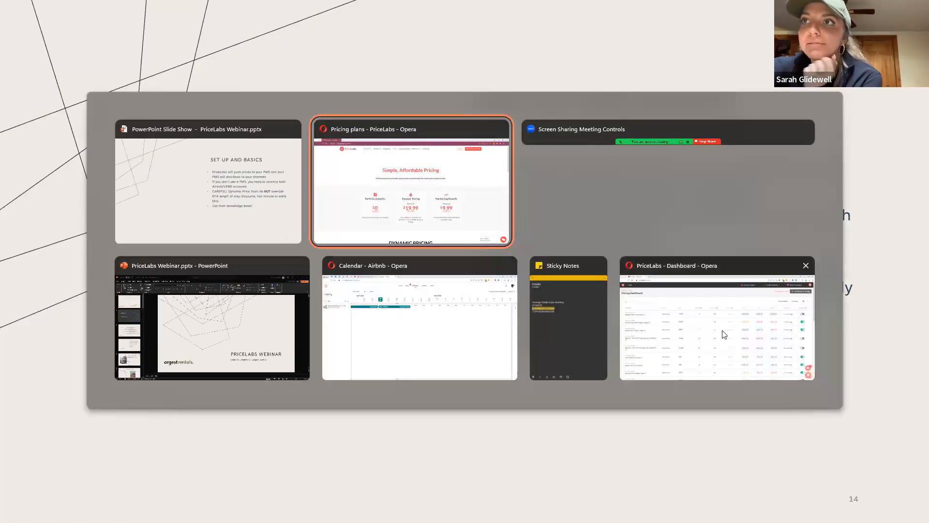
{"action": "left_click", "coordinate": [718, 307]}
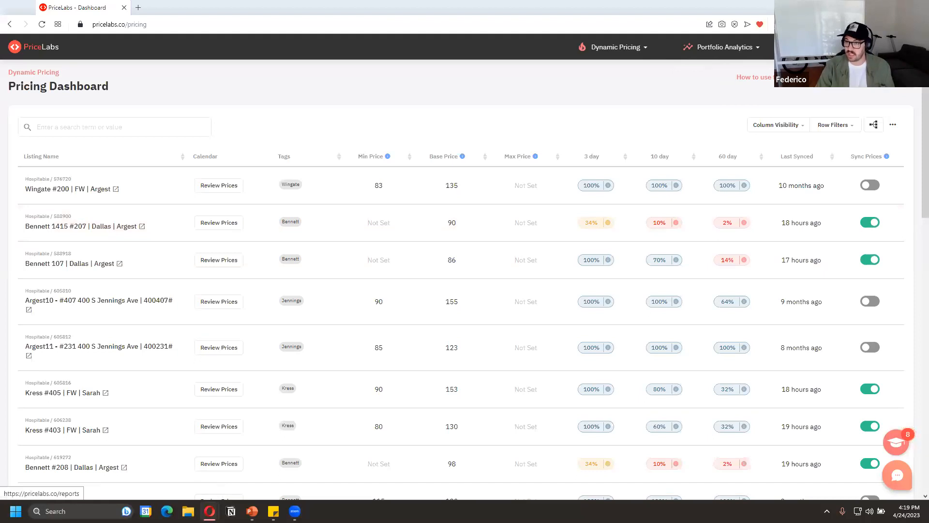
{"action": "left_click", "coordinate": [643, 49]}
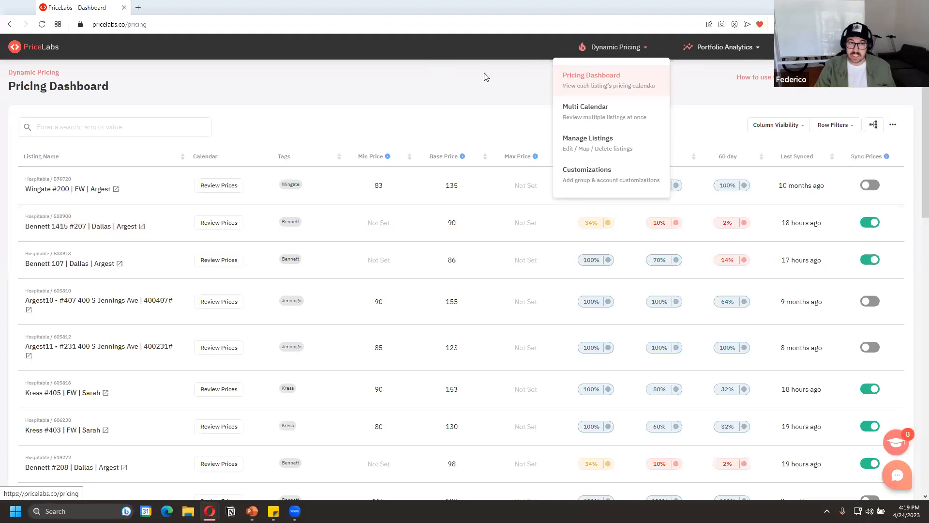
{"action": "left_click", "coordinate": [459, 84]}
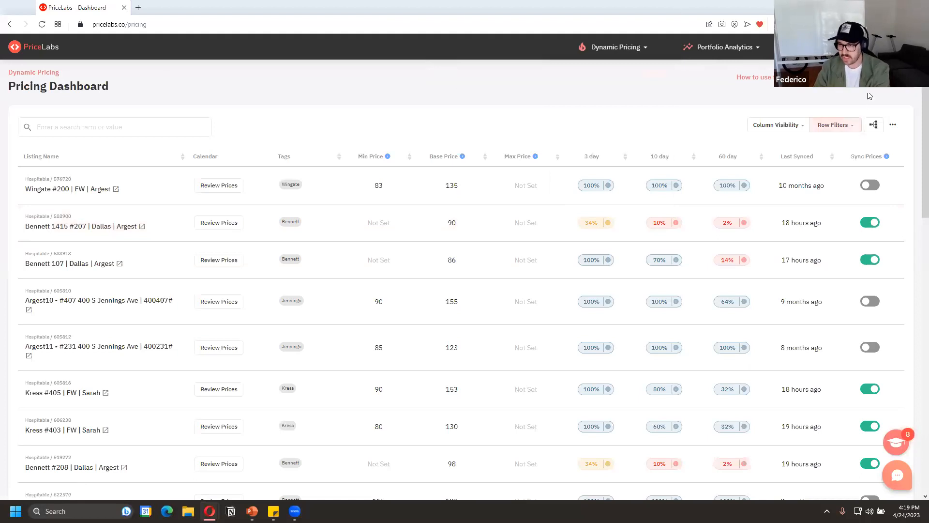
Open the Add/Reconnect Listings dialog, review the PMS choices, and check the connection instructions for Airbnb
{"action": "left_click", "coordinate": [745, 83]}
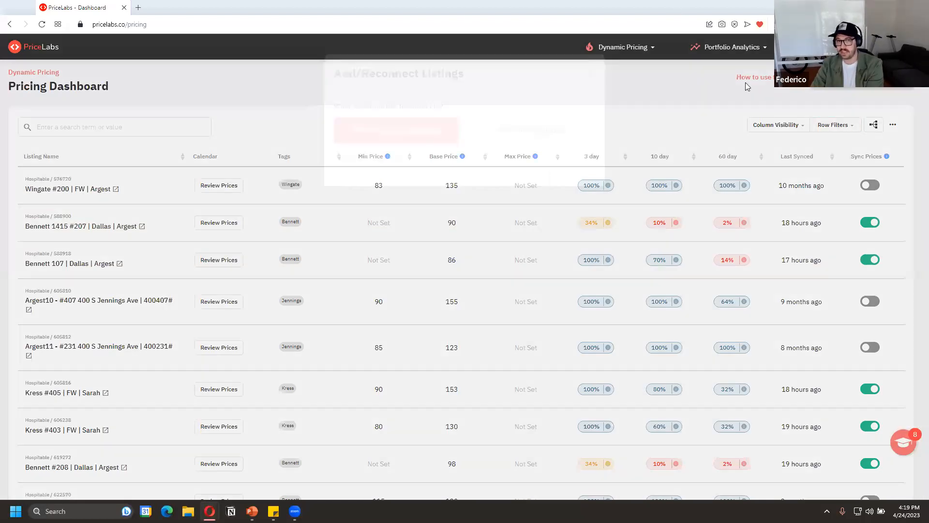
{"action": "left_click", "coordinate": [427, 182]}
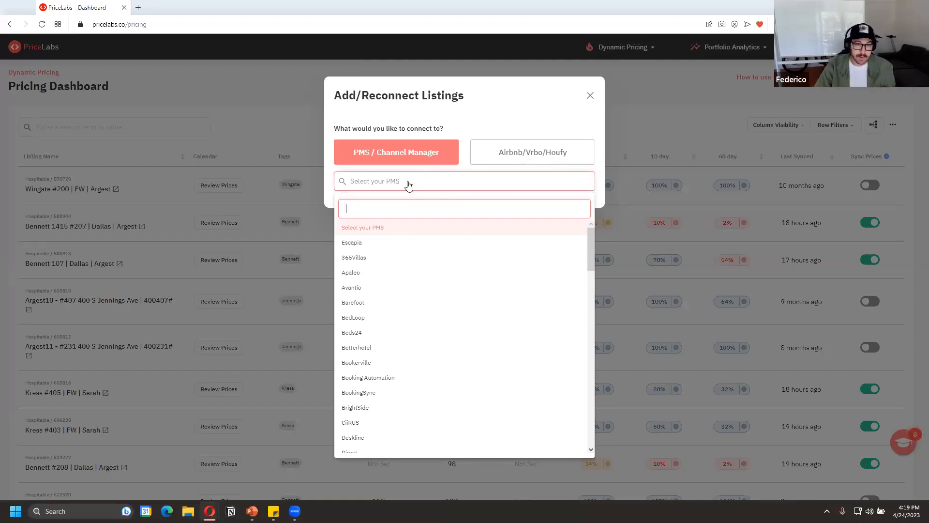
{"action": "left_click", "coordinate": [515, 155]}
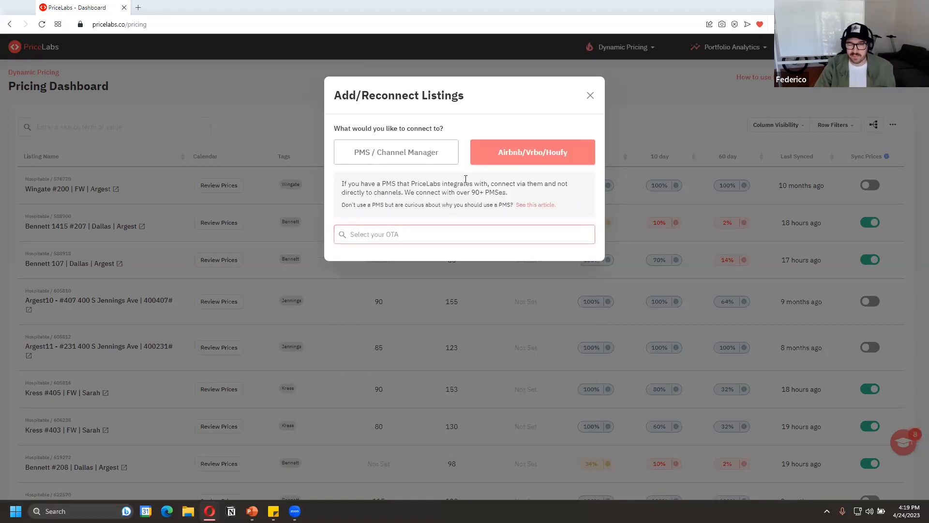
{"action": "left_click", "coordinate": [458, 234]}
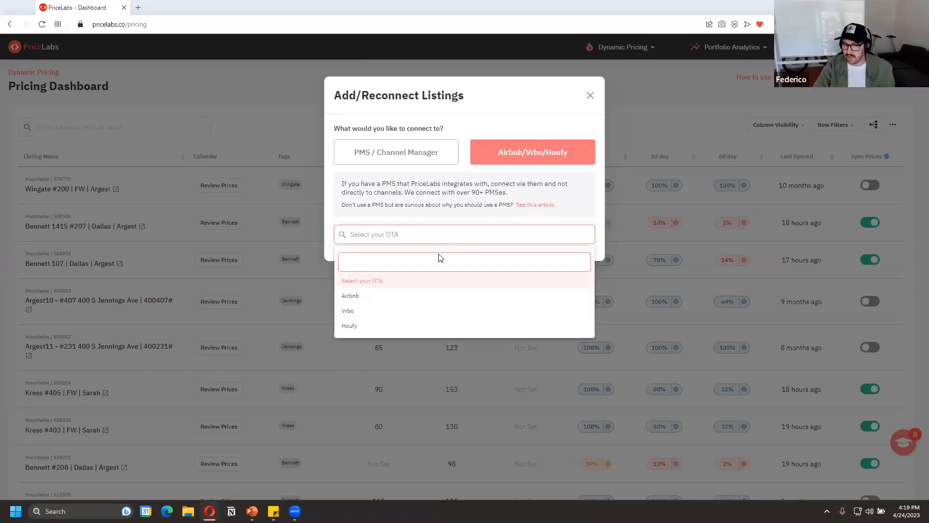
{"action": "left_click", "coordinate": [412, 296]}
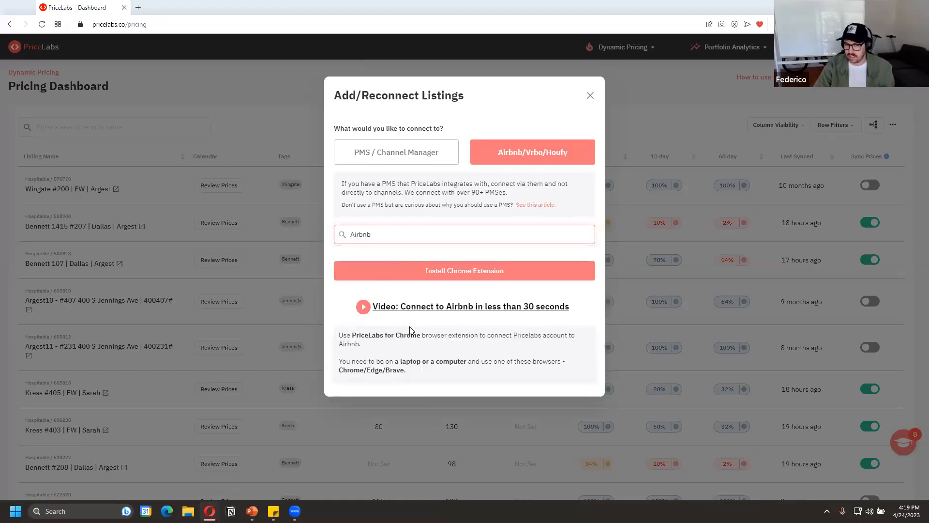
Change the connection type to PMS / Channel Manager and choose Hospitable as the PMS
{"action": "left_click", "coordinate": [427, 156]}
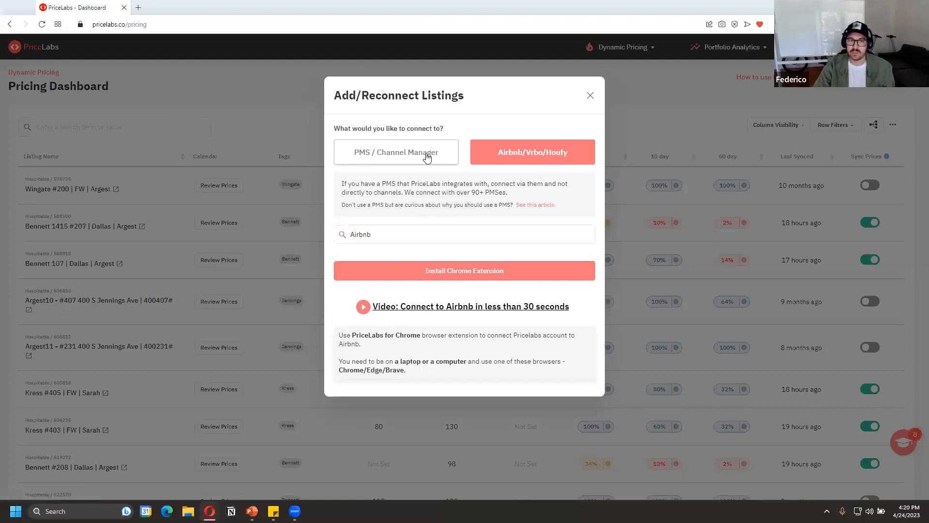
{"action": "left_click", "coordinate": [442, 187]}
{"action": "type", "text": "ho"}
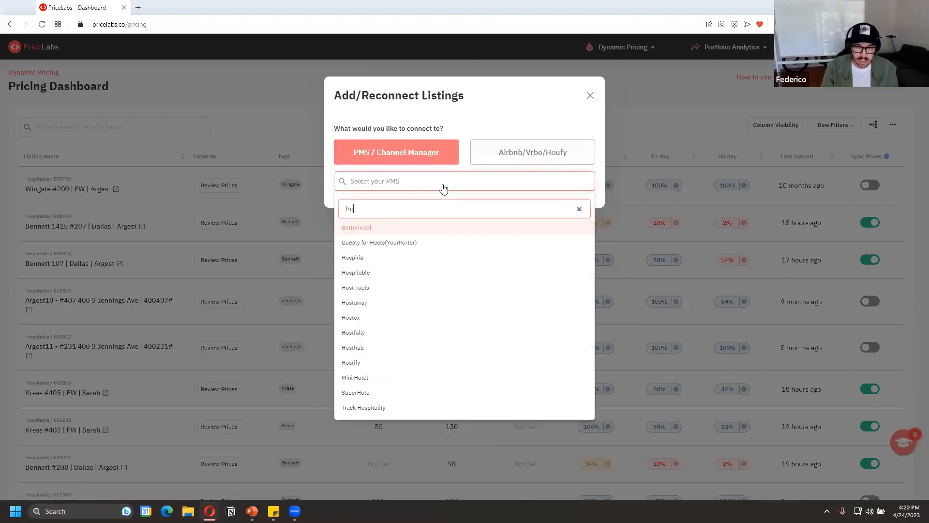
{"action": "type", "text": "sp"}
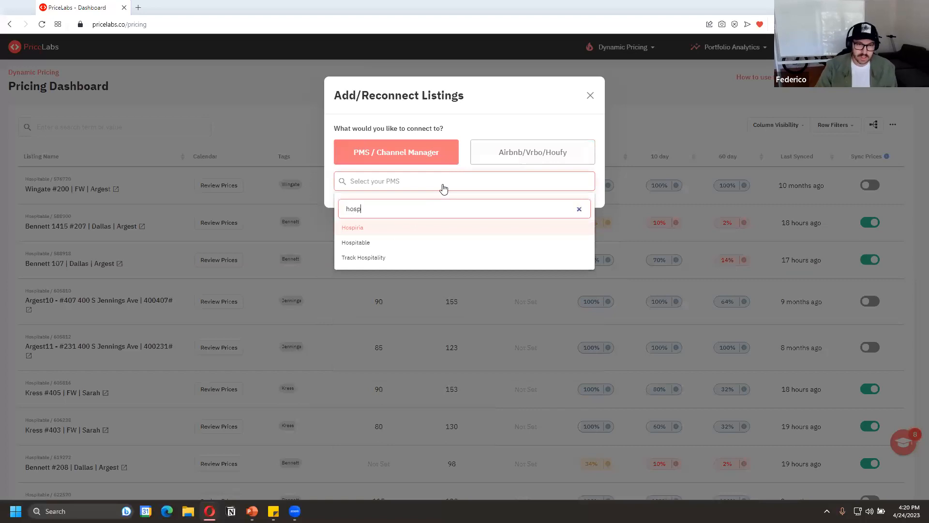
{"action": "left_click", "coordinate": [421, 243]}
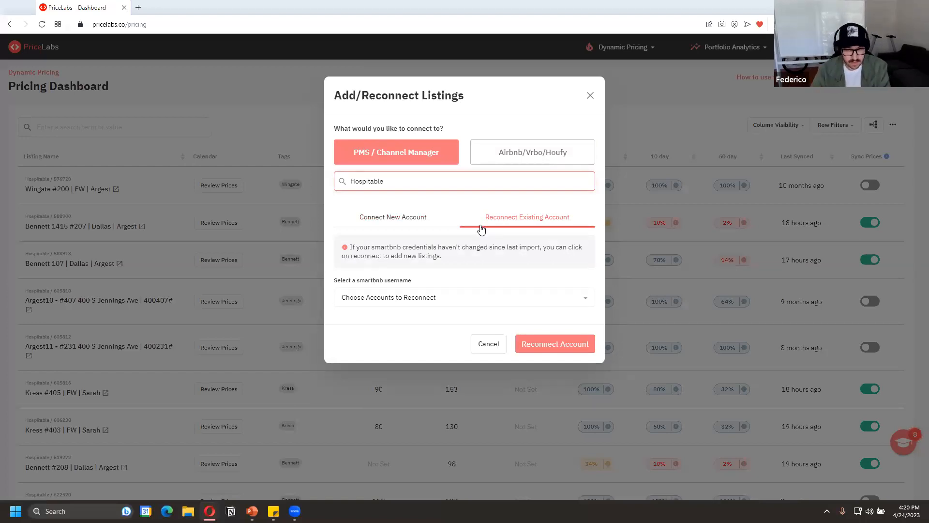
Reconnect the existing Hospitable account to import its listings, and dismiss the resulting notification
{"action": "left_click", "coordinate": [426, 297]}
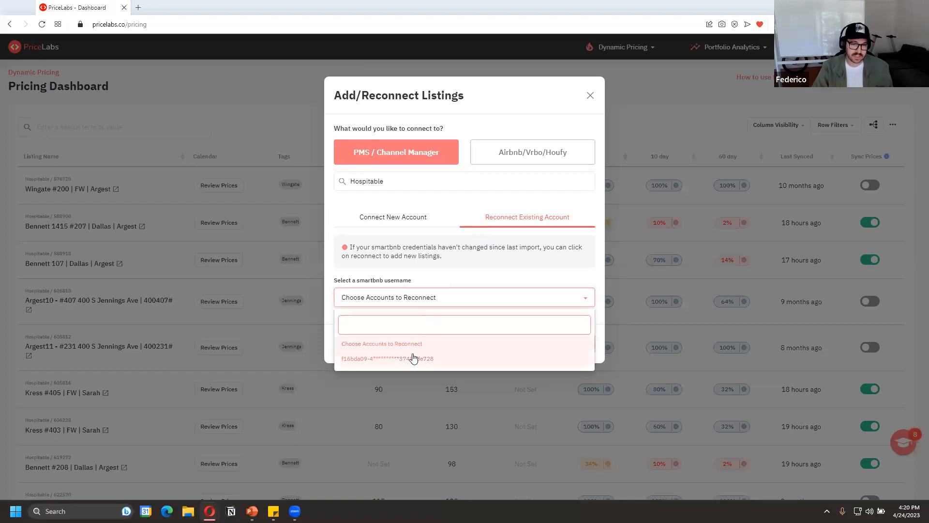
{"action": "left_click", "coordinate": [413, 358]}
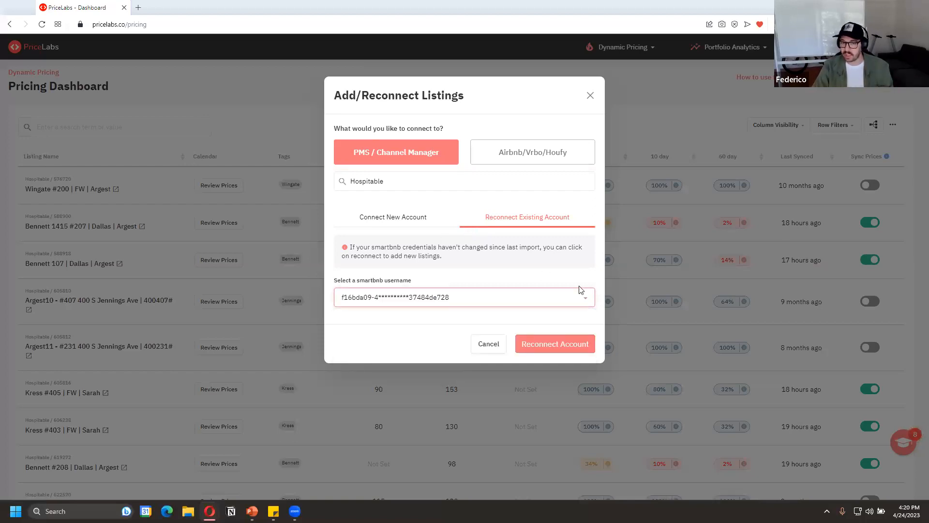
{"action": "left_click", "coordinate": [555, 340]}
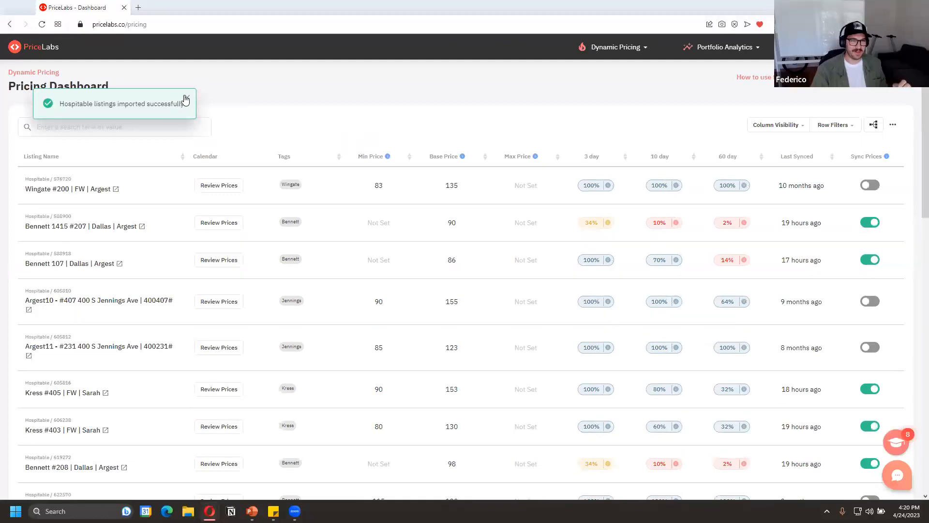
{"action": "left_click", "coordinate": [185, 100]}
Filter the pricing dashboard by "jenning" and examine the 3, 10 and 60 day listing health of Jennings 202
{"action": "left_click", "coordinate": [167, 122]}
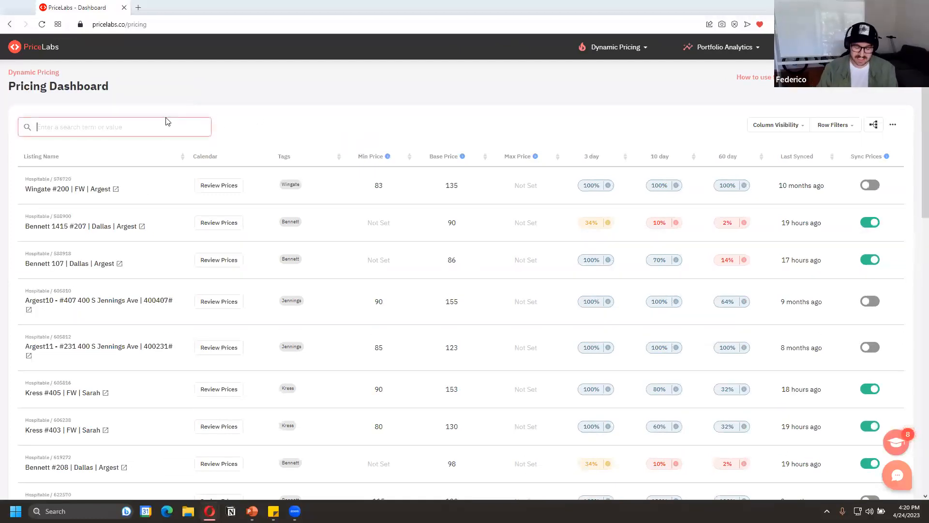
{"action": "type", "text": "jenning"}
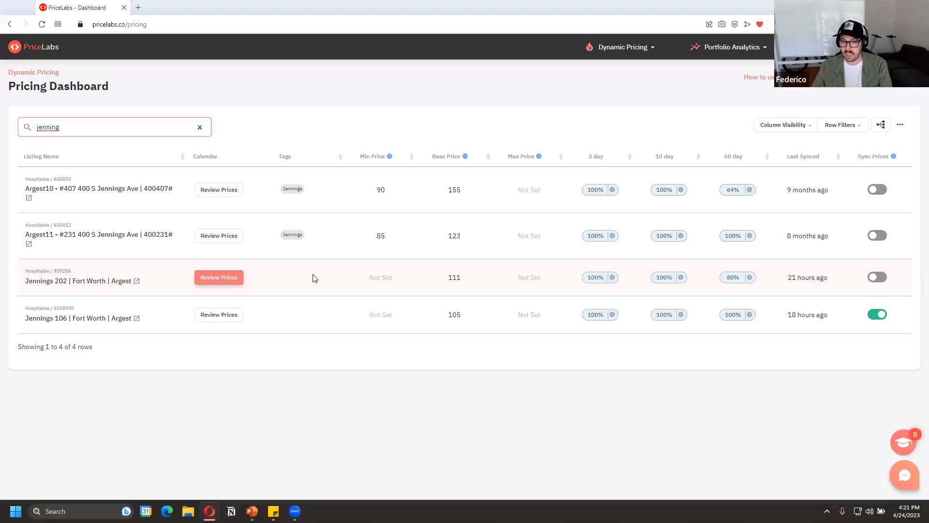
{"action": "mouse_move", "coordinate": [605, 275]}
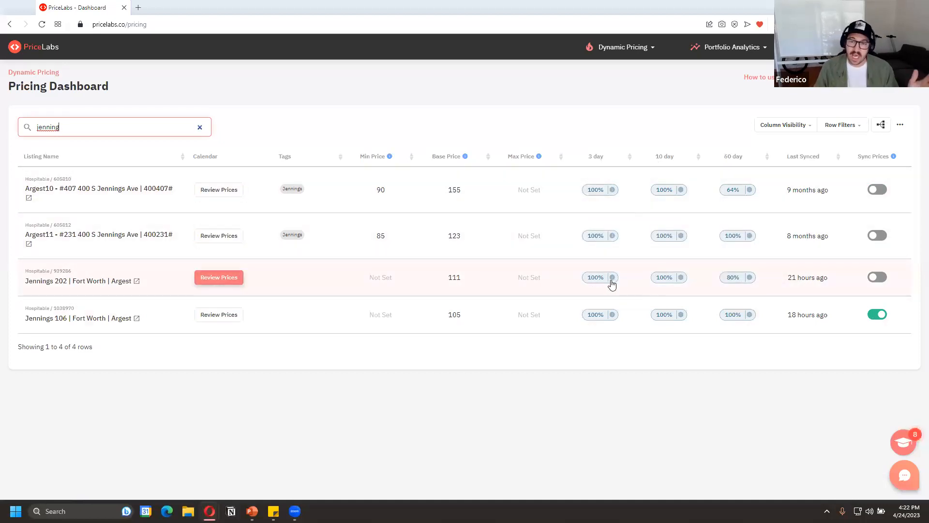
{"action": "mouse_move", "coordinate": [607, 283]}
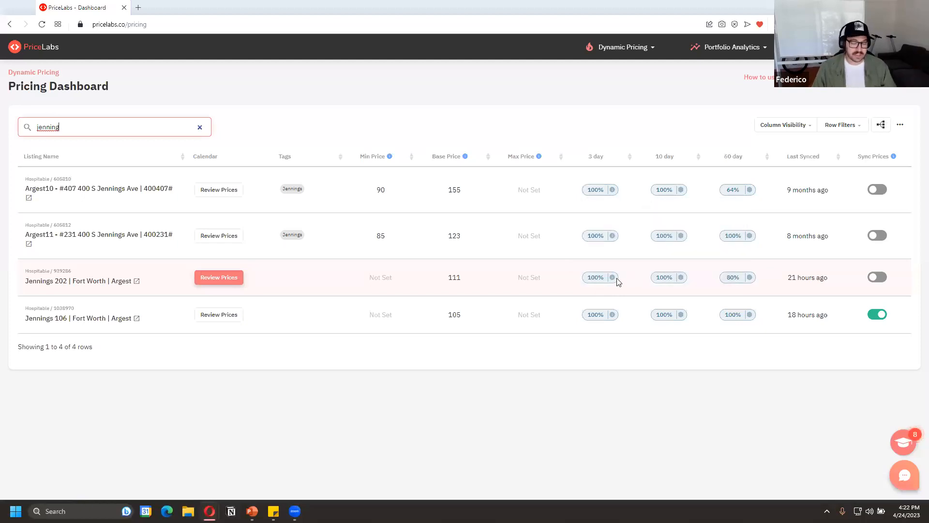
{"action": "mouse_move", "coordinate": [680, 284]}
{"action": "mouse_move", "coordinate": [740, 282]}
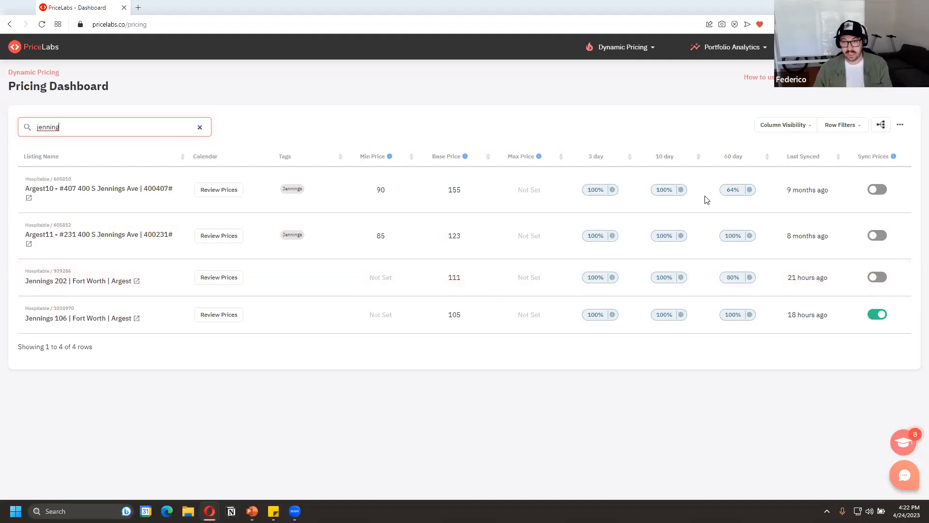
Set the three Listing Health columns to 7 day, 30 day and 90 day, and update the table
{"action": "left_click", "coordinate": [900, 127]}
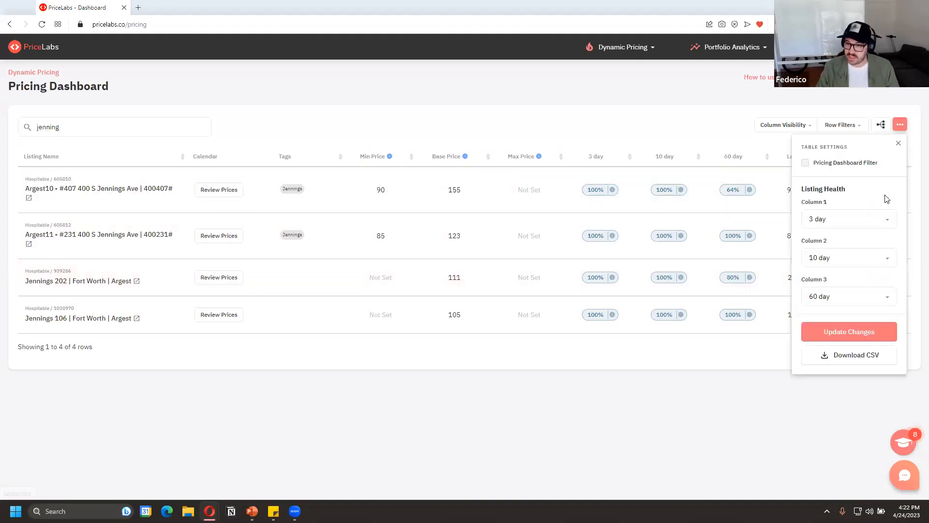
{"action": "left_click", "coordinate": [871, 220]}
{"action": "left_click", "coordinate": [856, 290]}
{"action": "left_click", "coordinate": [861, 259]}
{"action": "left_click", "coordinate": [850, 361]}
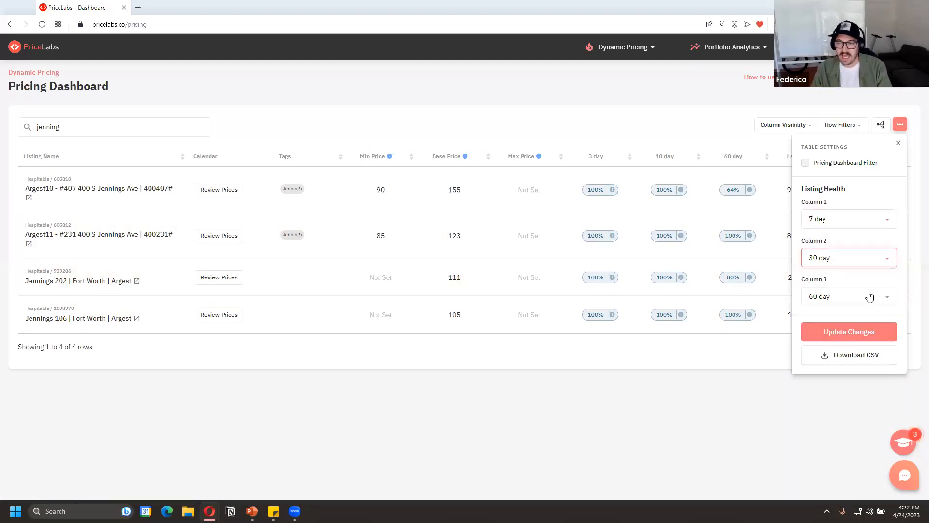
{"action": "left_click", "coordinate": [868, 296]}
{"action": "left_click", "coordinate": [853, 246]}
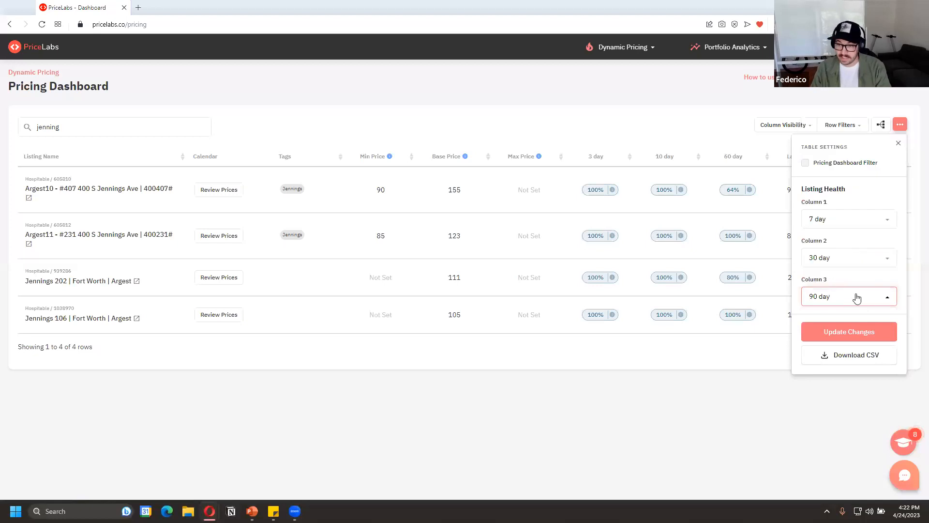
{"action": "left_click", "coordinate": [861, 334]}
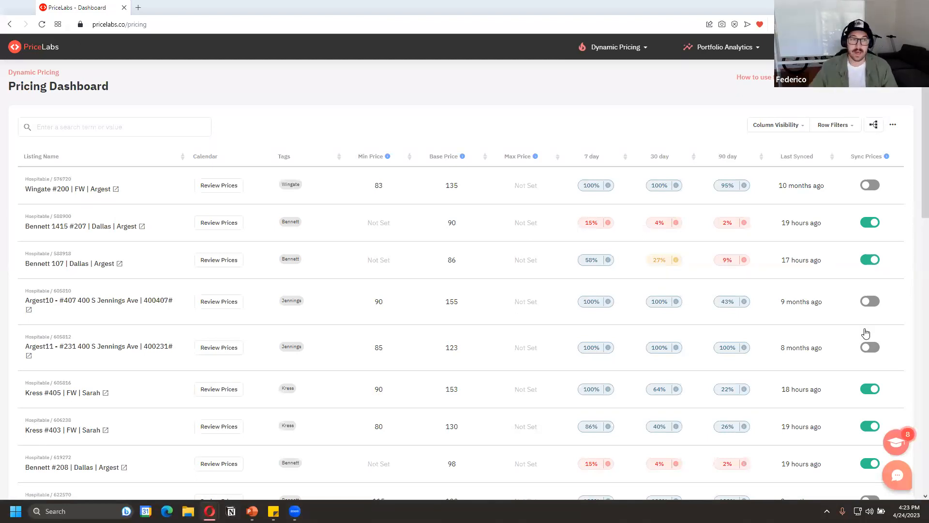
Filter the dashboard by "jennings" and open the price review for the Jennings 202 listing
{"action": "left_click", "coordinate": [82, 126]}
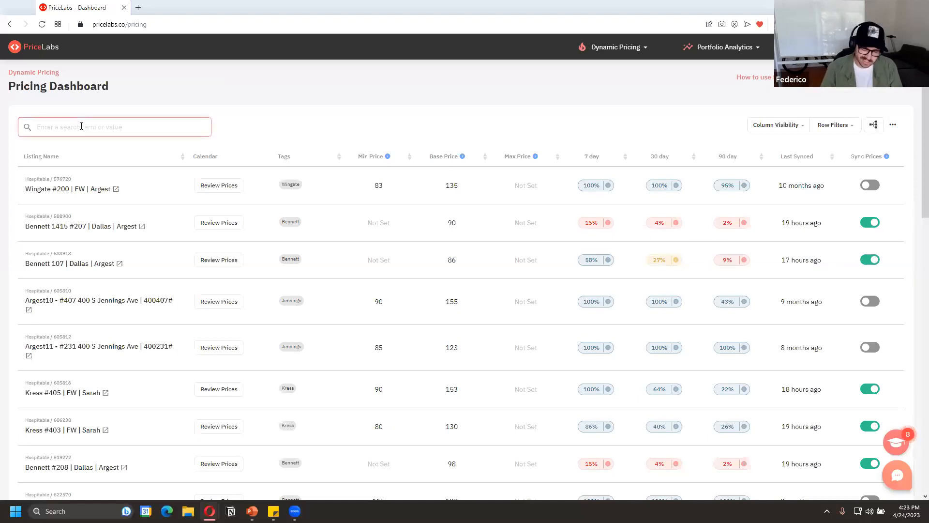
{"action": "type", "text": "jennings"}
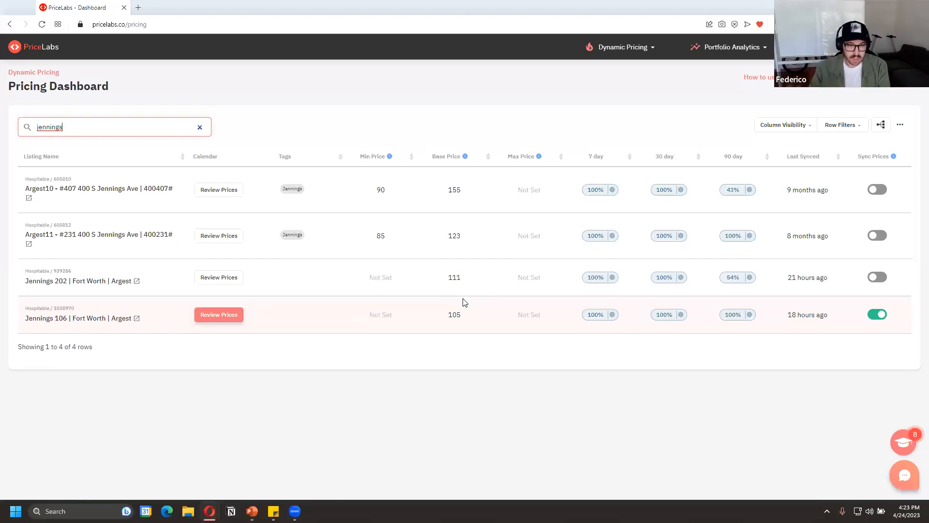
{"action": "left_click", "coordinate": [228, 278]}
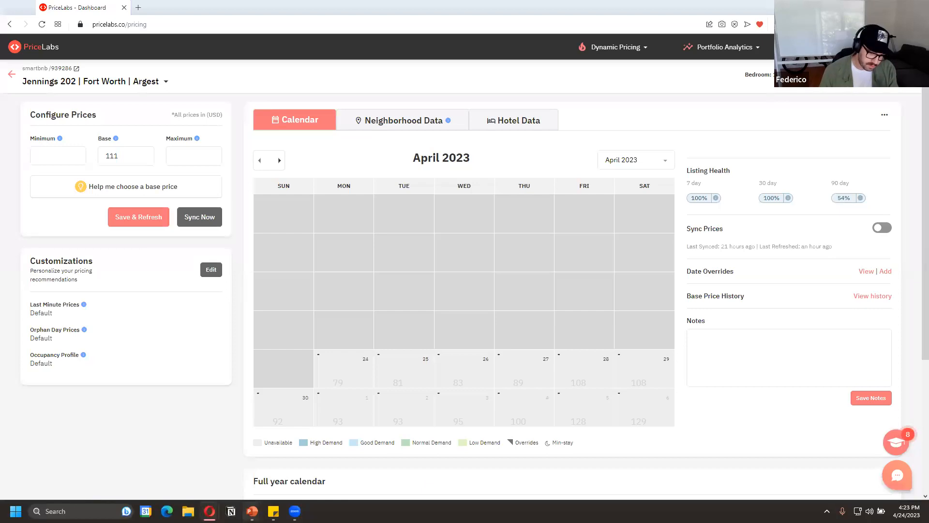
Switch to the PriceLabs Webinar slide show in PowerPoint
{"action": "mouse_move", "coordinate": [252, 511]}
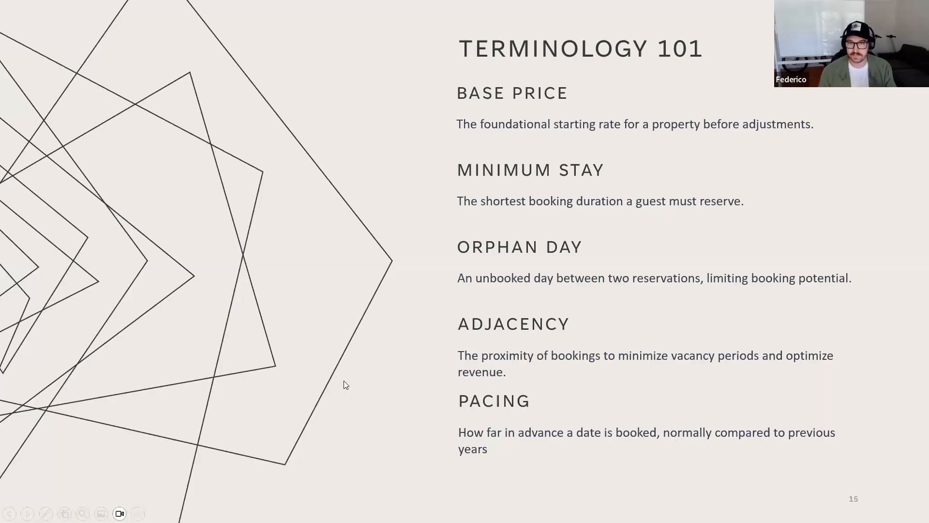
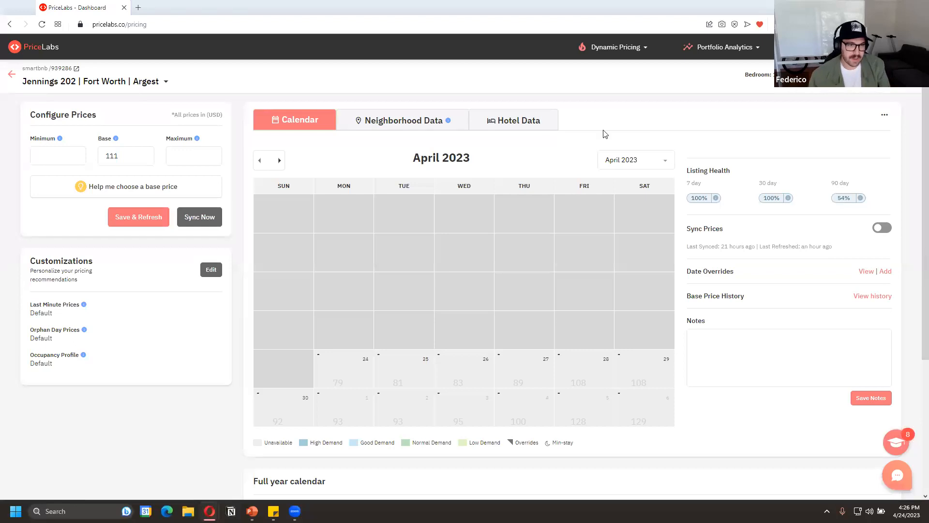
Clear the base price of the Jennings 202 listing, and save and refresh its prices
{"action": "double_click", "coordinate": [109, 153]}
{"action": "key", "text": "BackSpace"}
{"action": "key", "text": "Tab"}
{"action": "left_click", "coordinate": [121, 214]}
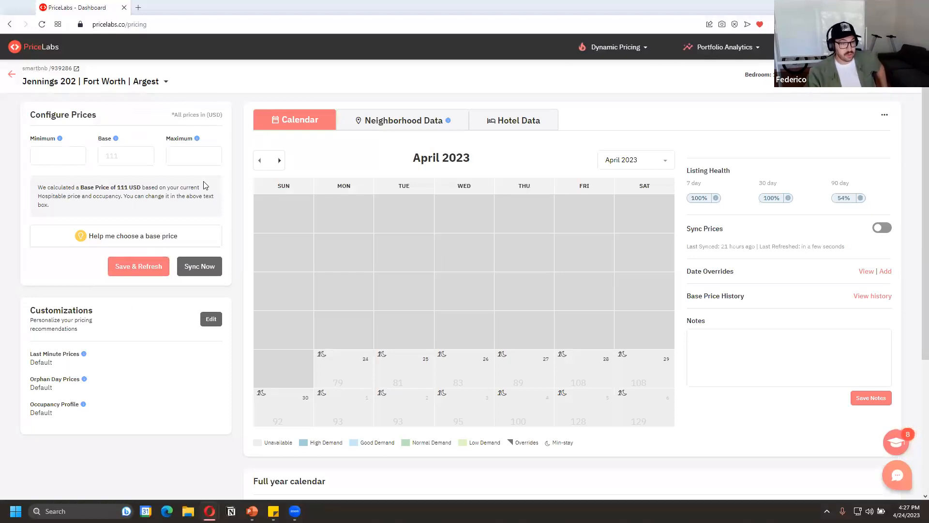
Read the calculated base price note, open the base price helper, and examine the recommendation's reasons and generation date
{"action": "left_click_drag", "start_coordinate": [144, 196], "coordinate": [193, 198]}
{"action": "left_click", "coordinate": [130, 161]}
{"action": "left_click", "coordinate": [161, 184]}
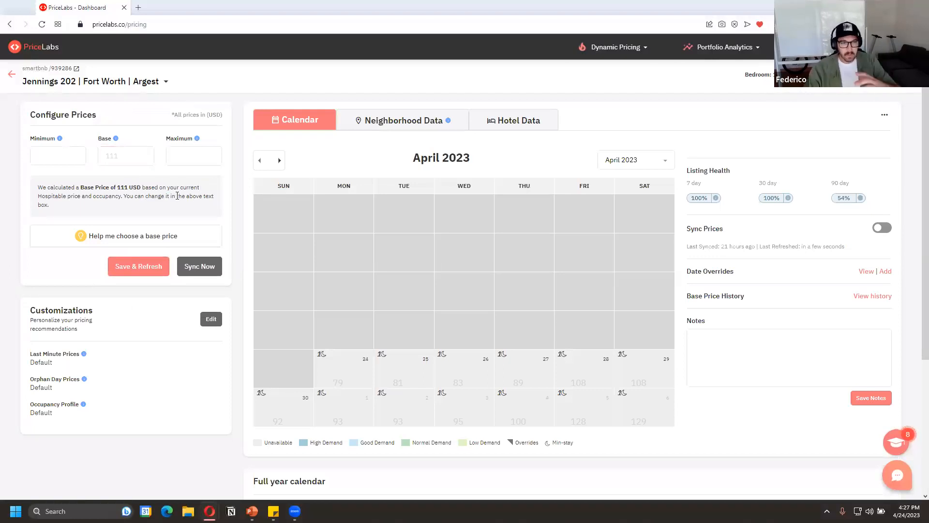
{"action": "left_click", "coordinate": [98, 241]}
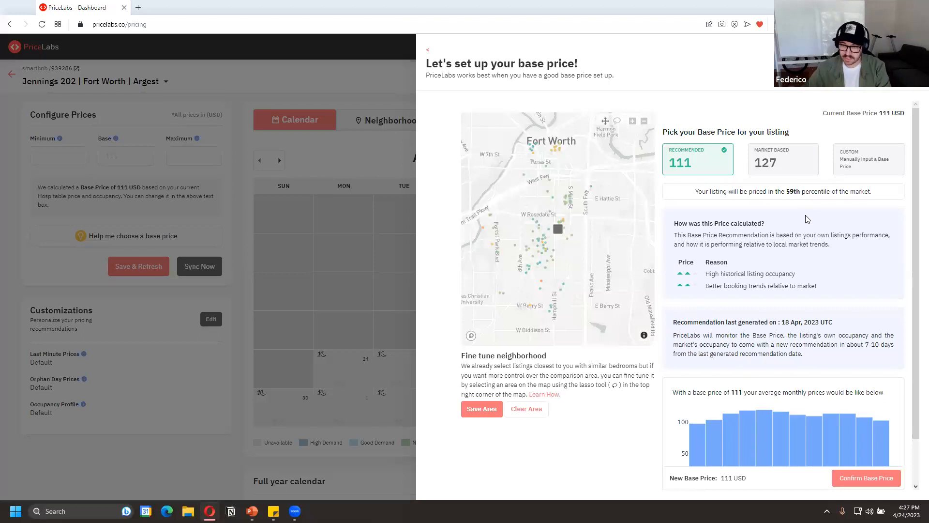
{"action": "left_click_drag", "start_coordinate": [746, 273], "coordinate": [789, 285]}
{"action": "left_click", "coordinate": [769, 289]}
{"action": "left_click_drag", "start_coordinate": [776, 322], "coordinate": [808, 320]}
{"action": "left_click", "coordinate": [811, 335]}
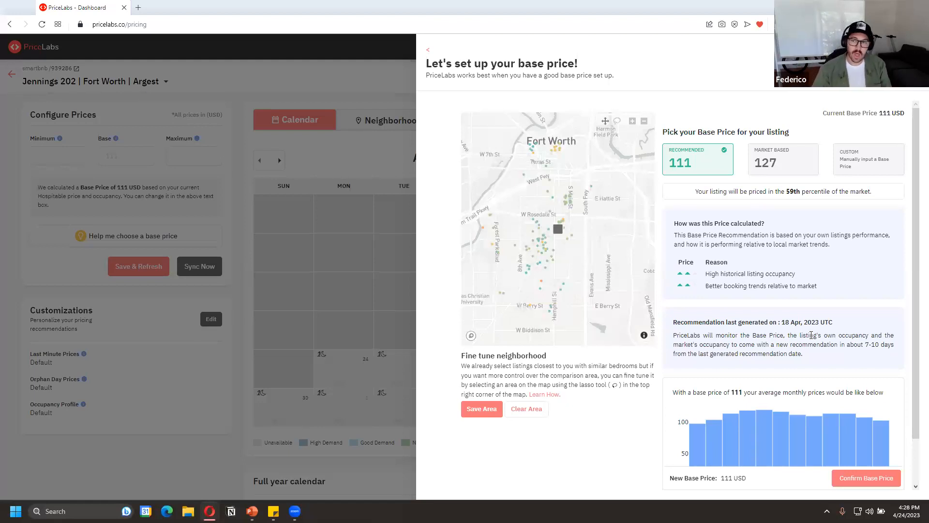
Try the market-based base price with the Upscale segment, briefly adding 2BR and Studio listings to the bedroom comparison
{"action": "left_click", "coordinate": [784, 163]}
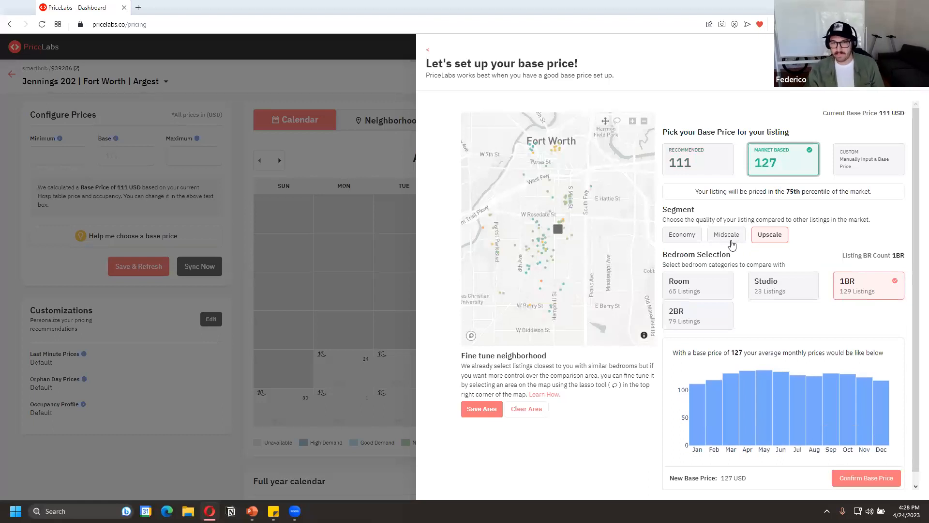
{"action": "left_click", "coordinate": [759, 239]}
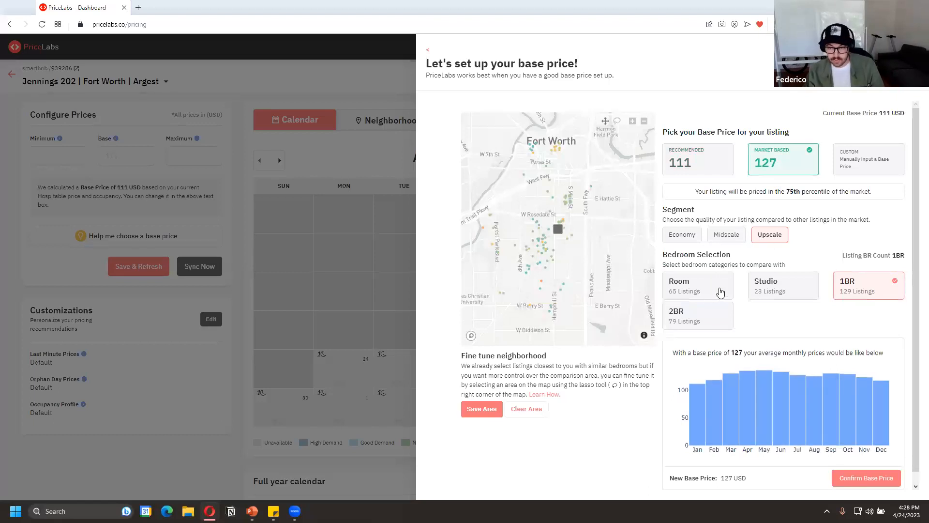
{"action": "left_click", "coordinate": [706, 316]}
{"action": "left_click", "coordinate": [723, 310]}
{"action": "left_click", "coordinate": [785, 287]}
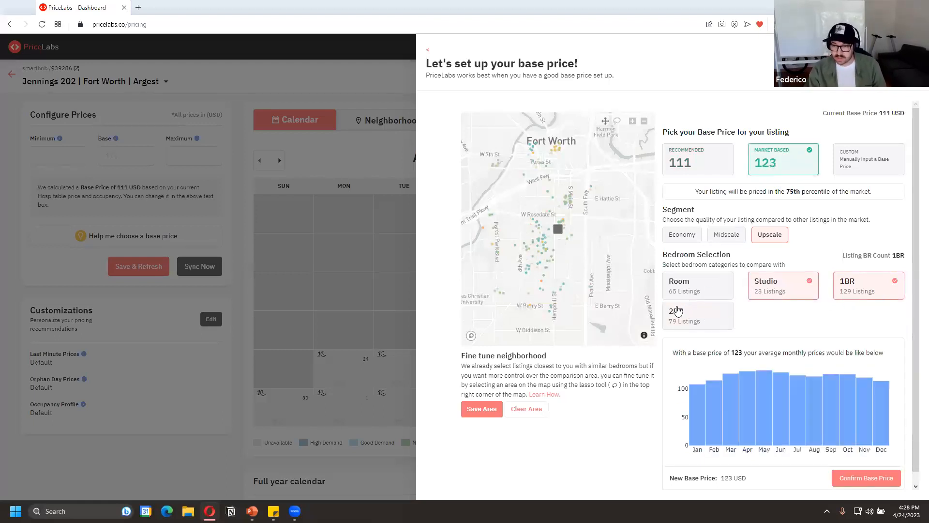
{"action": "left_click", "coordinate": [783, 283]}
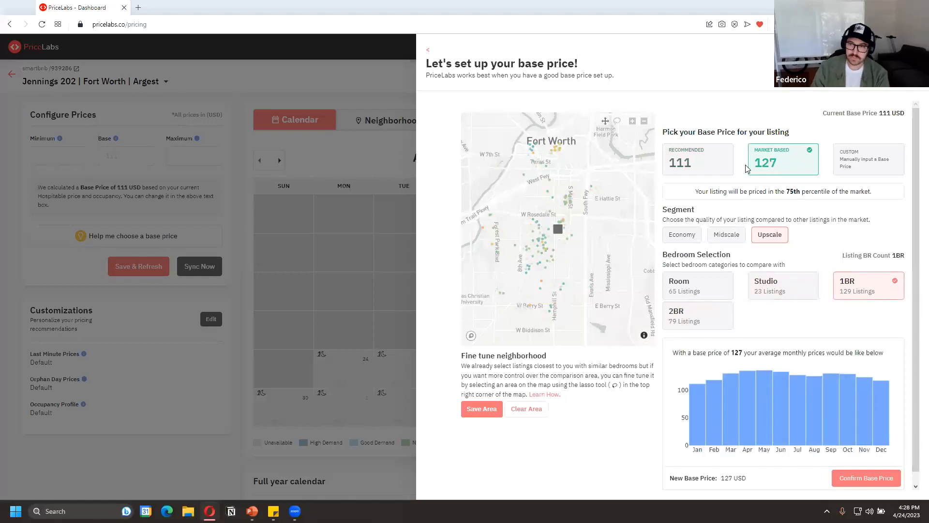
Confirm the recommended base price of 111 and show June 2023 in the listing's calendar
{"action": "left_click", "coordinate": [689, 159]}
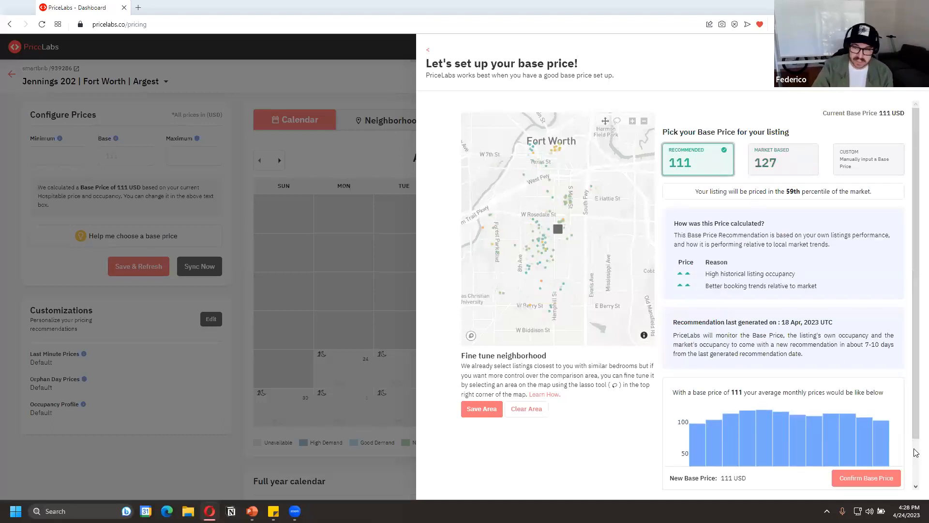
{"action": "left_click", "coordinate": [891, 478]}
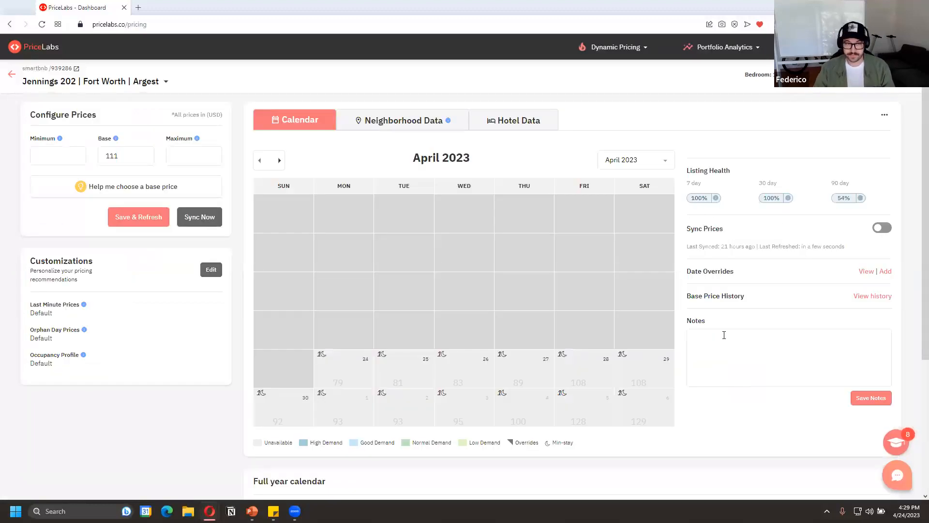
{"action": "left_click", "coordinate": [281, 161]}
{"action": "left_click", "coordinate": [281, 161]}
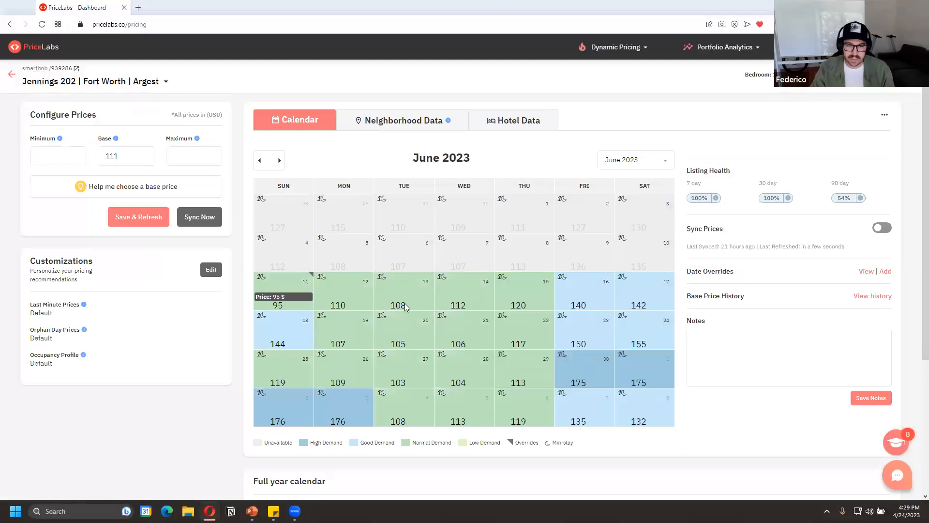
{"action": "mouse_move", "coordinate": [403, 303]}
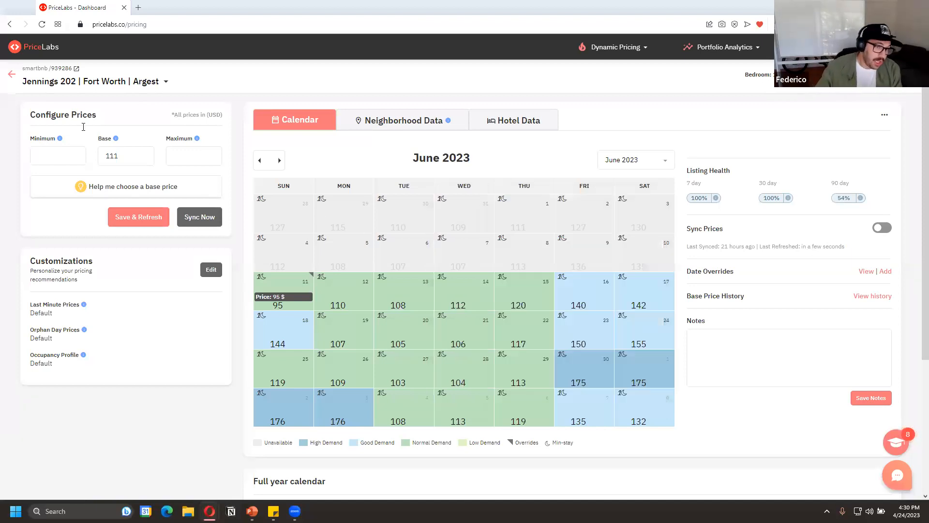
Set the listing's minimum price to 85 and its maximum price to 200
{"action": "left_click", "coordinate": [62, 150]}
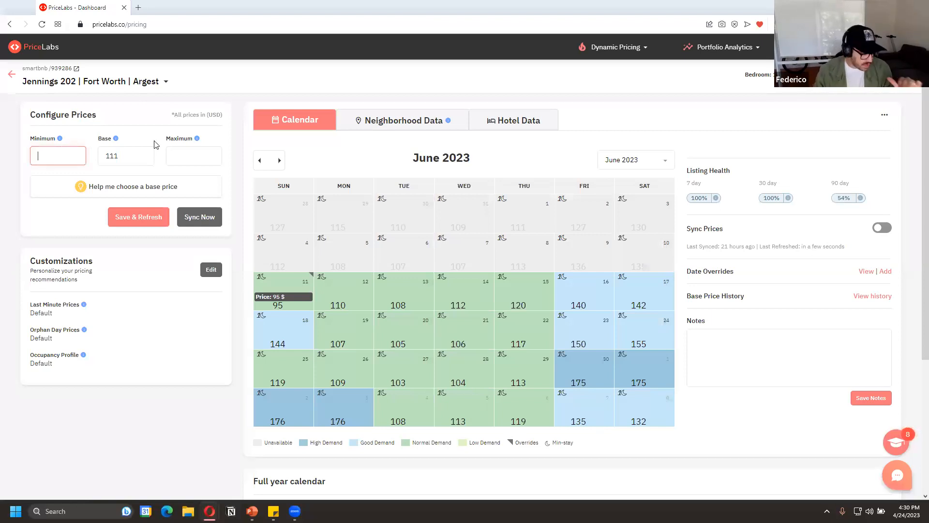
{"action": "type", "text": "85"}
{"action": "key", "text": "Tab"}
{"action": "key", "text": "Tab"}
{"action": "type", "text": "200"}
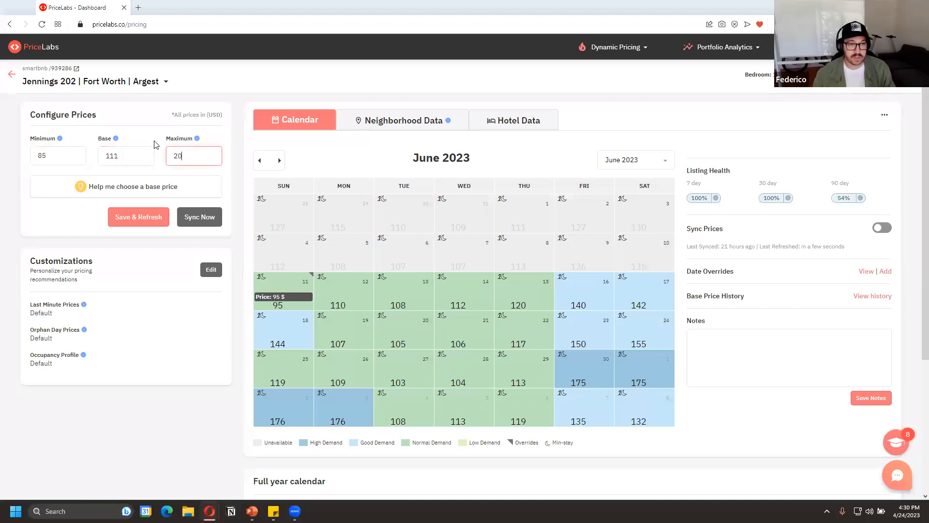
Clear the listing's maximum and minimum prices
{"action": "key", "text": "BackSpace"}
{"action": "key", "text": "BackSpace"}
{"action": "key", "text": "BackSpace"}
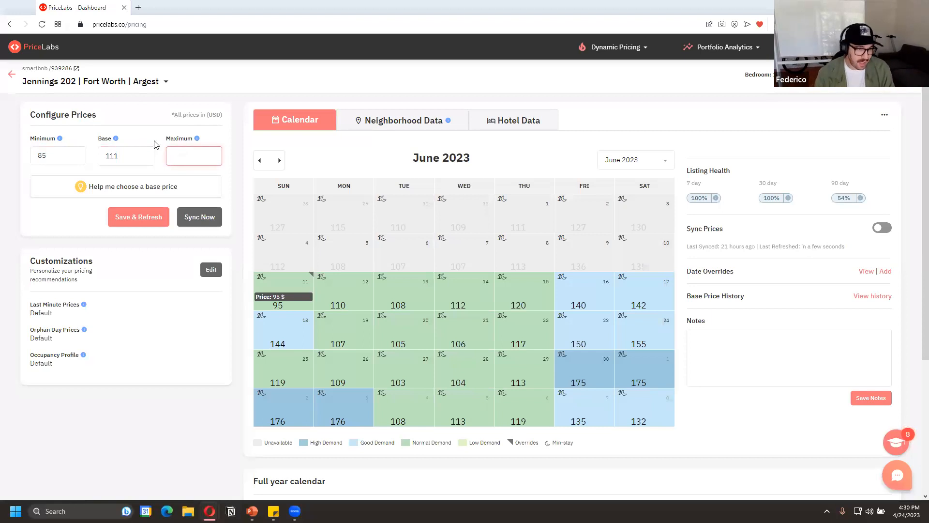
{"action": "left_click", "coordinate": [63, 152]}
{"action": "double_click", "coordinate": [60, 152]}
{"action": "key", "text": "BackSpace"}
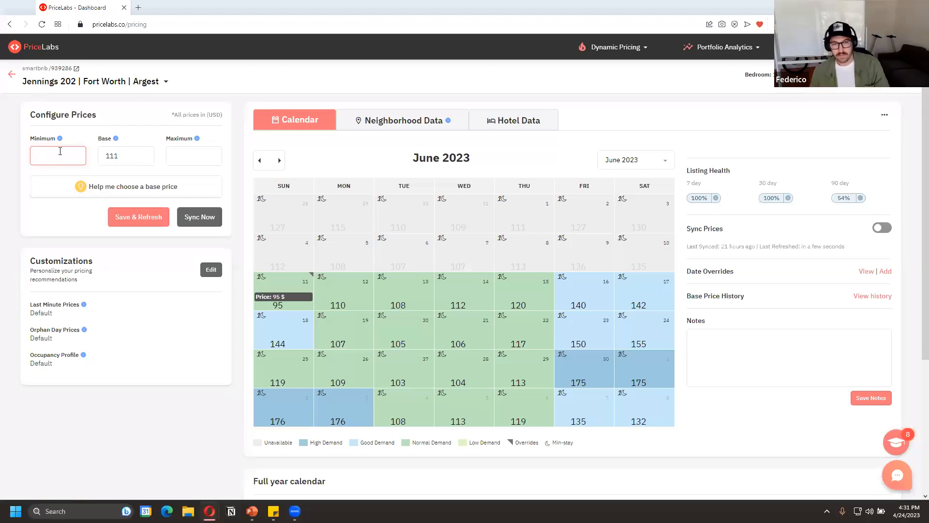
Enter a minimum price of 80 for the listing and clear it again
{"action": "type", "text": "80"}
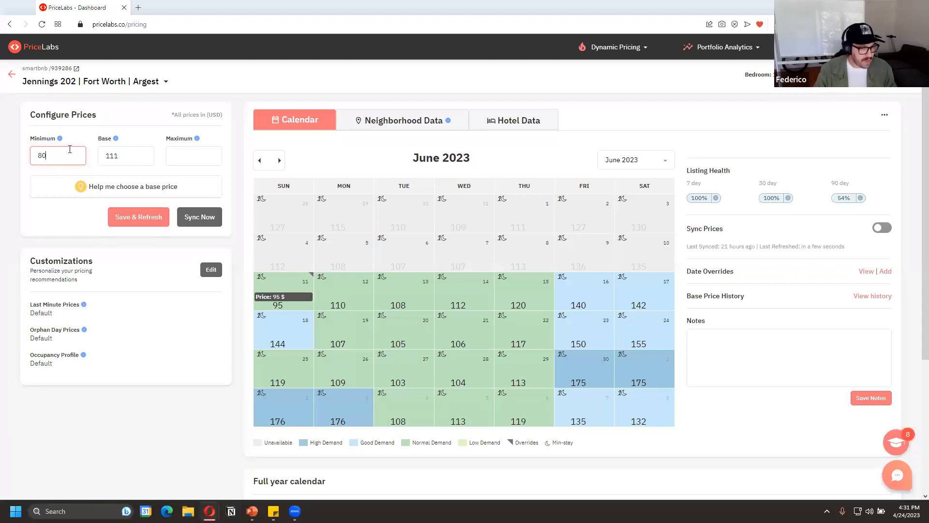
{"action": "double_click", "coordinate": [65, 152]}
{"action": "key", "text": "BackSpace"}
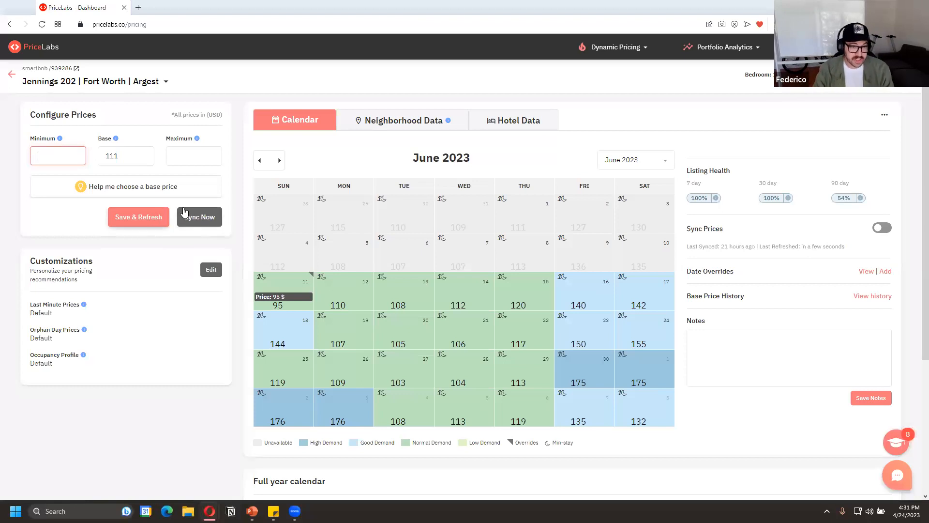
Turn on price syncing for the listing and turn it off again
{"action": "left_click", "coordinate": [881, 228]}
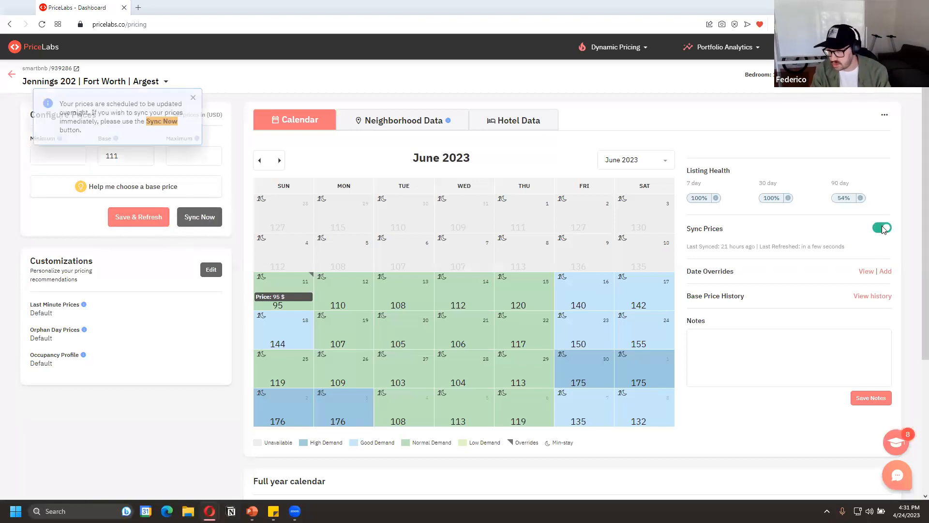
{"action": "left_click", "coordinate": [883, 228]}
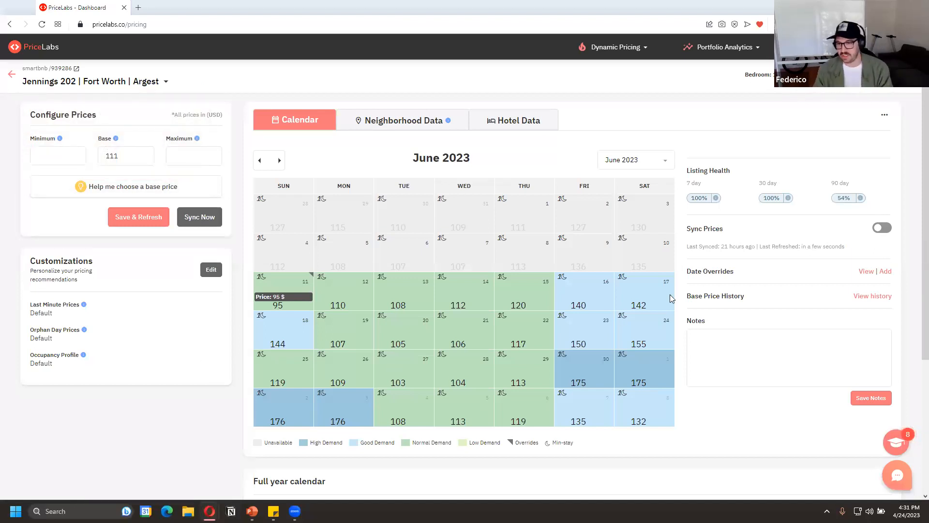
{"action": "scroll", "coordinate": [879, 230], "scroll_direction": "down", "scroll_amount": 1}
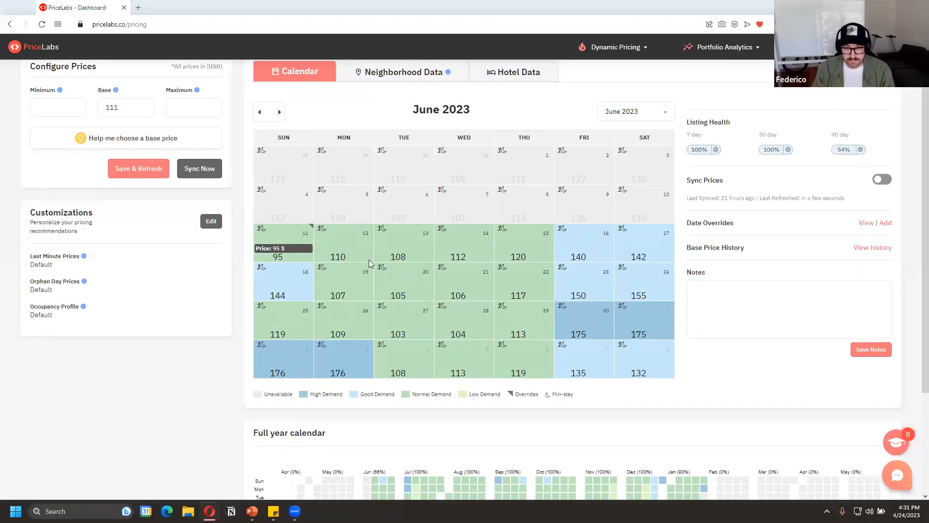
{"action": "scroll", "coordinate": [416, 310], "scroll_direction": "up", "scroll_amount": 1}
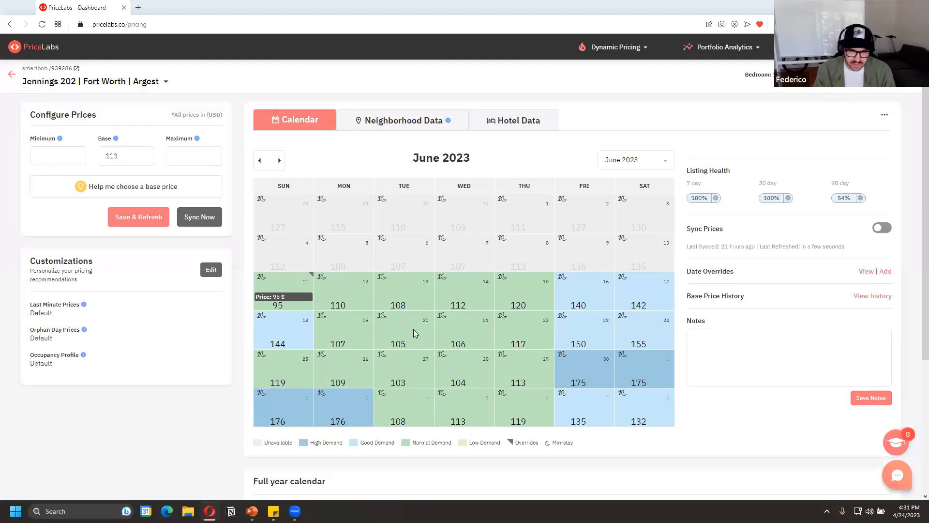
Open a date-specific override starting Jun 21, 2023 and set its end date to Jun 23, 2023
{"action": "left_click", "coordinate": [449, 335]}
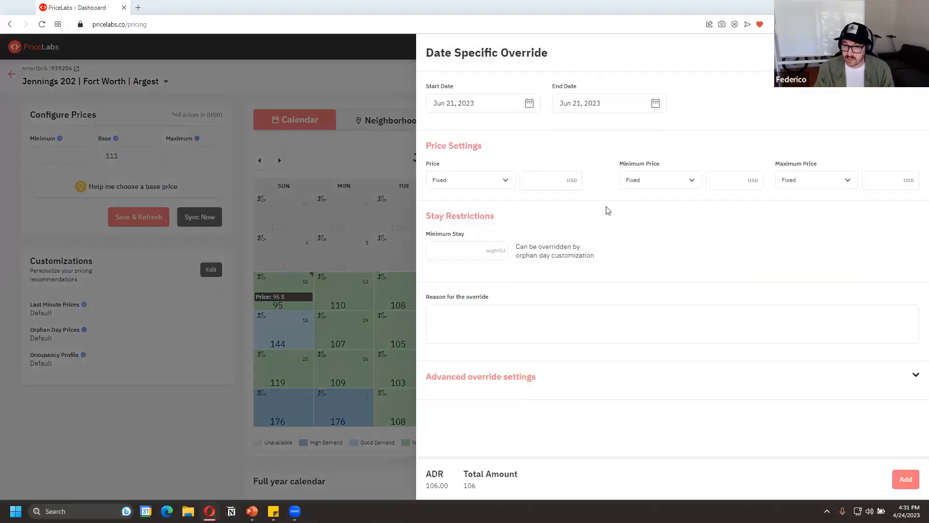
{"action": "left_click", "coordinate": [655, 103]}
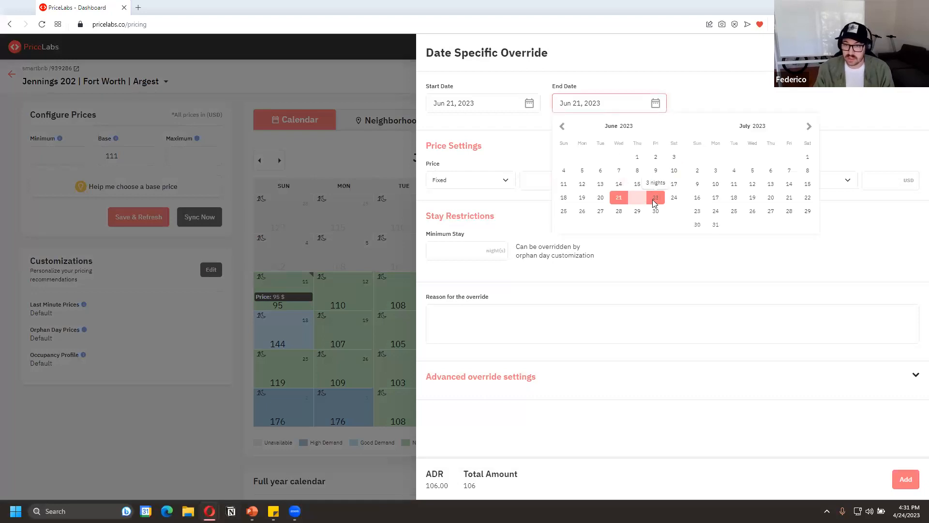
{"action": "left_click", "coordinate": [650, 200]}
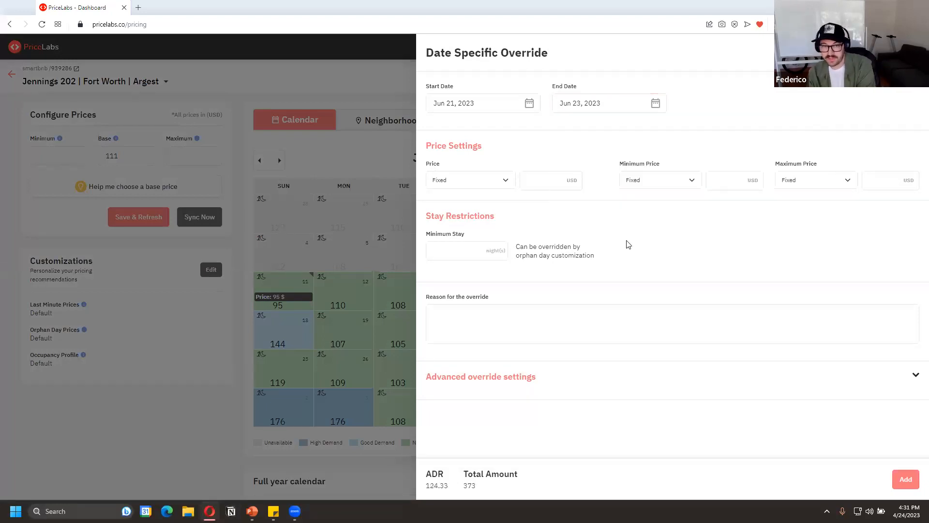
Set the override's price to a fixed 150 USD
{"action": "left_click", "coordinate": [513, 182]}
{"action": "left_click", "coordinate": [540, 180]}
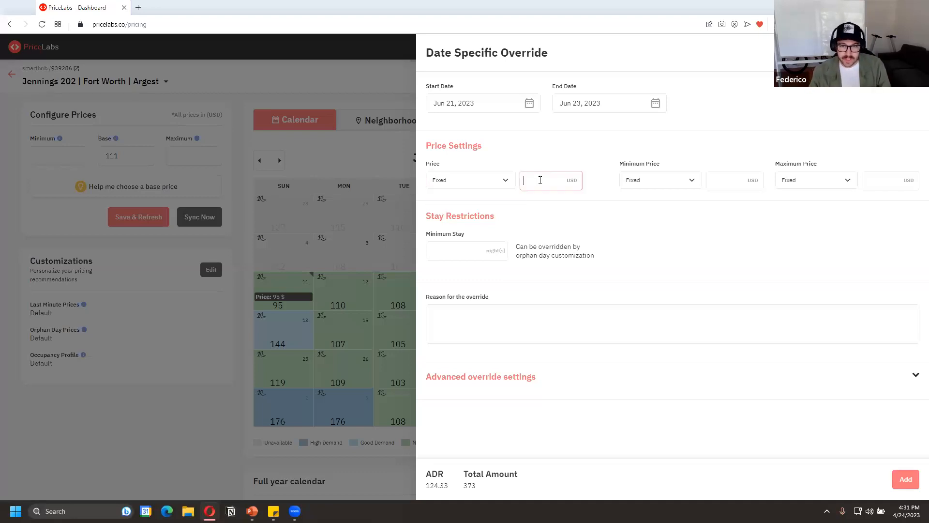
{"action": "type", "text": "1500"}
{"action": "key", "text": "BackSpace"}
{"action": "key", "text": "BackSpace"}
{"action": "type", "text": "0"}
{"action": "key", "text": "BackSpace"}
{"action": "key", "text": "BackSpace"}
{"action": "type", "text": "50"}
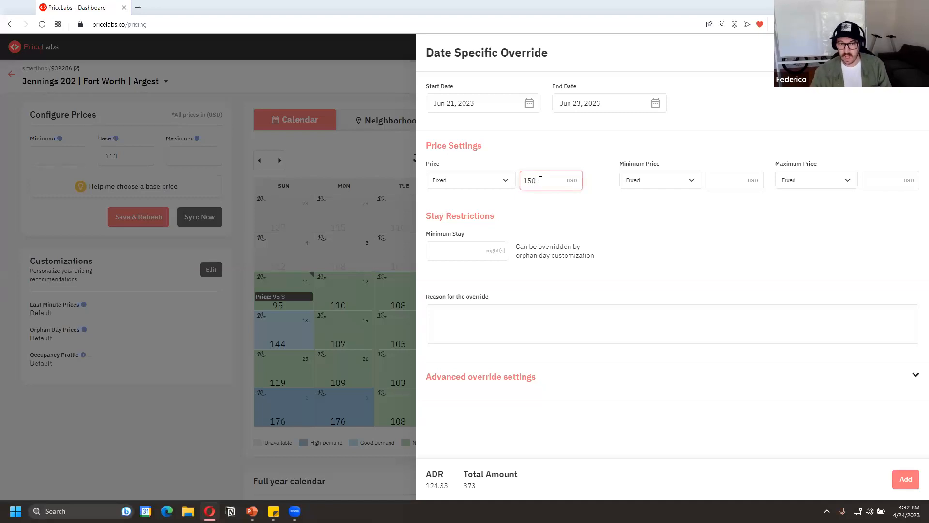
Set the override's price to a 10% change on the recommended price, and switch its type back to Fixed
{"action": "left_click", "coordinate": [500, 180]}
{"action": "left_click", "coordinate": [499, 201]}
{"action": "double_click", "coordinate": [538, 180]}
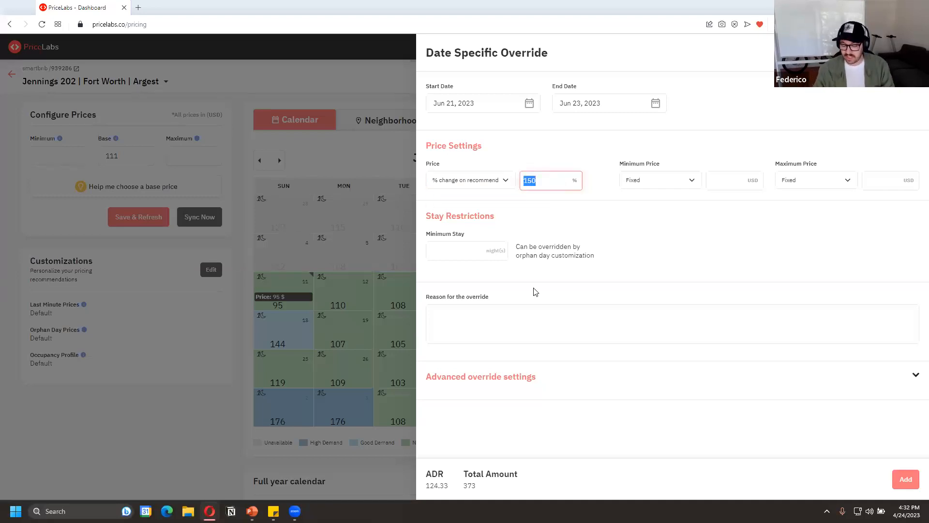
{"action": "type", "text": "10"}
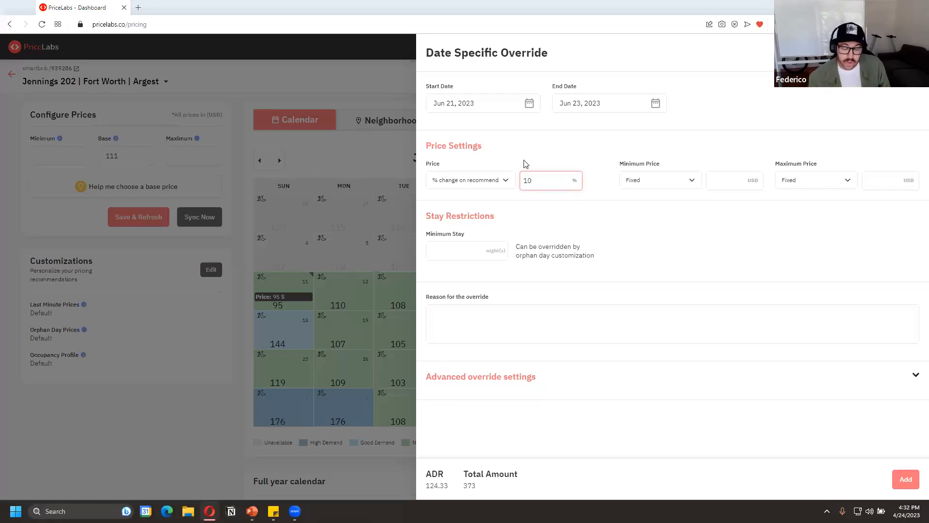
{"action": "left_click", "coordinate": [497, 180]}
{"action": "left_click", "coordinate": [496, 193]}
Enter a fixed minimum price of 110 USD for the override and clear it again
{"action": "left_click", "coordinate": [646, 181]}
{"action": "left_click", "coordinate": [696, 193]}
{"action": "left_click", "coordinate": [727, 181]}
{"action": "type", "text": "110"}
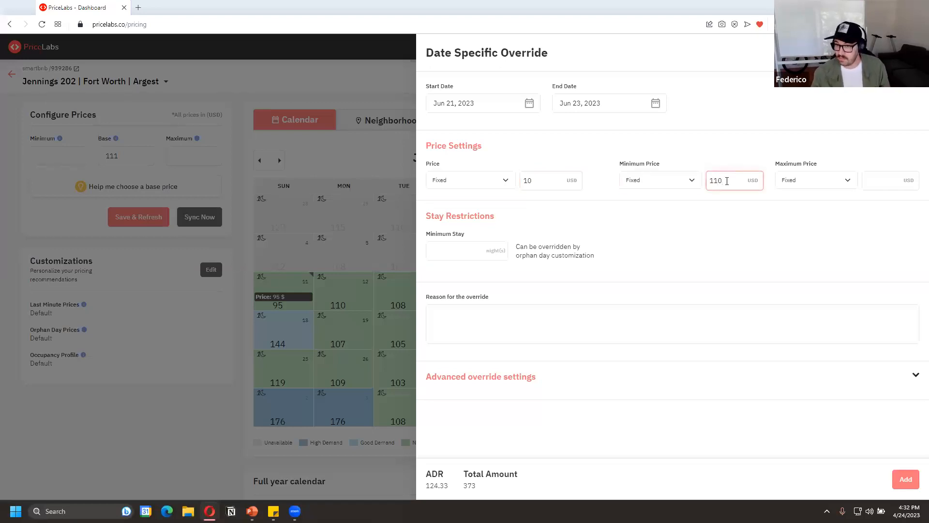
{"action": "key", "text": "BackSpace"}
{"action": "key", "text": "BackSpace"}
{"action": "key", "text": "BackSpace"}
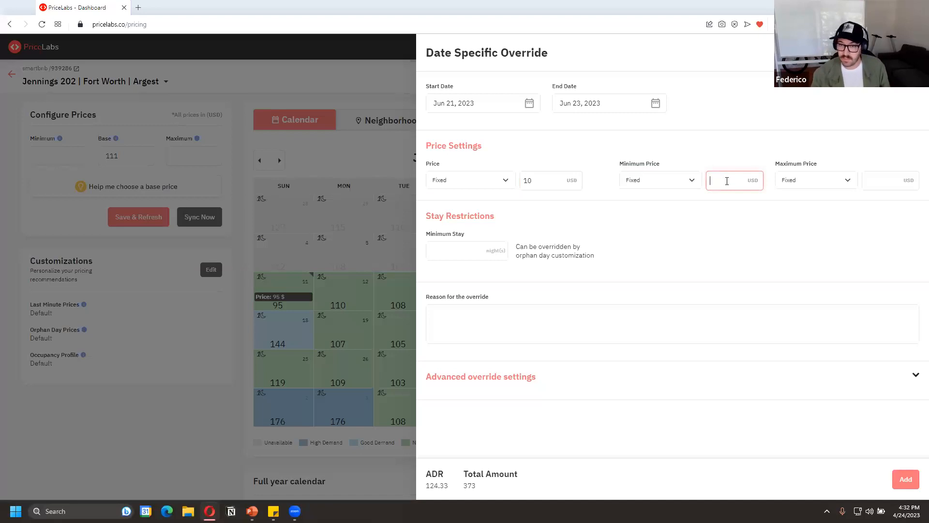
Set the override's minimum stay to 3 nights and leave the override form
{"action": "left_click", "coordinate": [492, 250]}
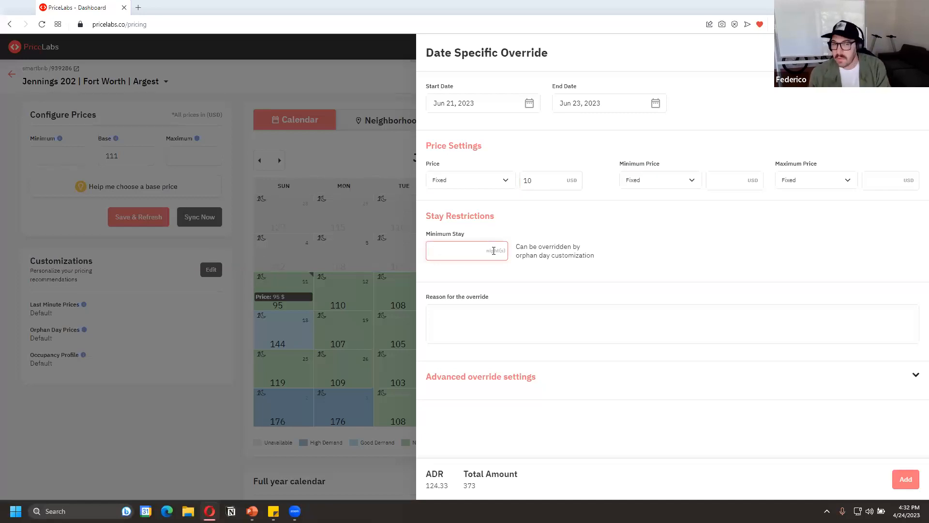
{"action": "type", "text": "3"}
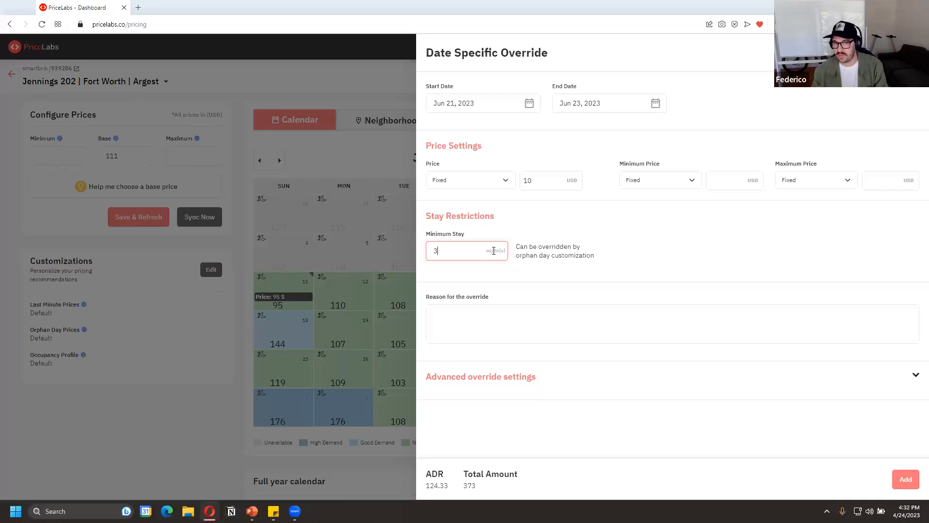
{"action": "left_click", "coordinate": [497, 306]}
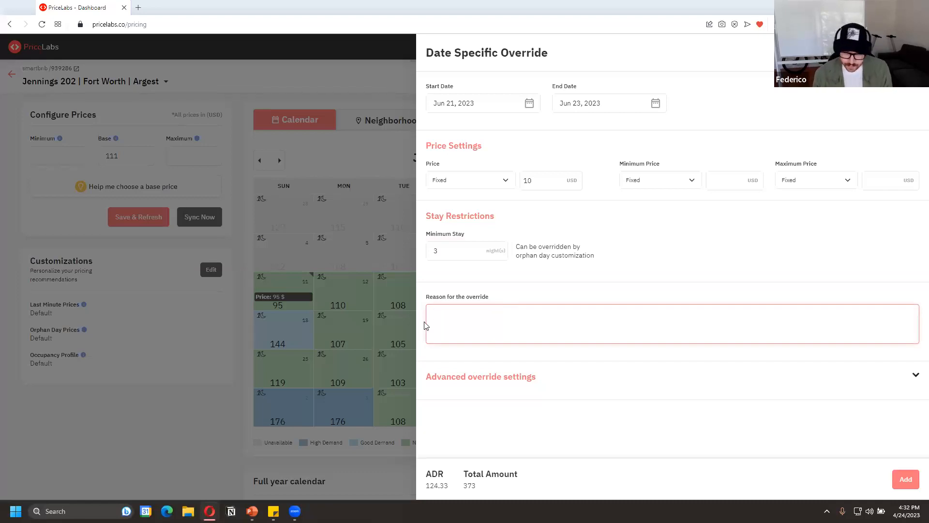
{"action": "left_click", "coordinate": [906, 477]}
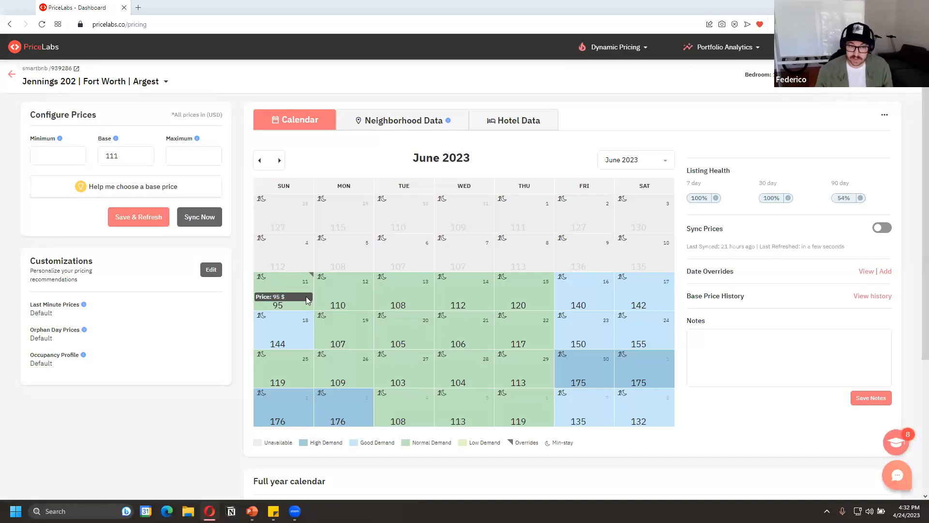
Remove the fixed price override on June 11, 2023, then save and refresh the listing's prices
{"action": "left_click", "coordinate": [294, 297]}
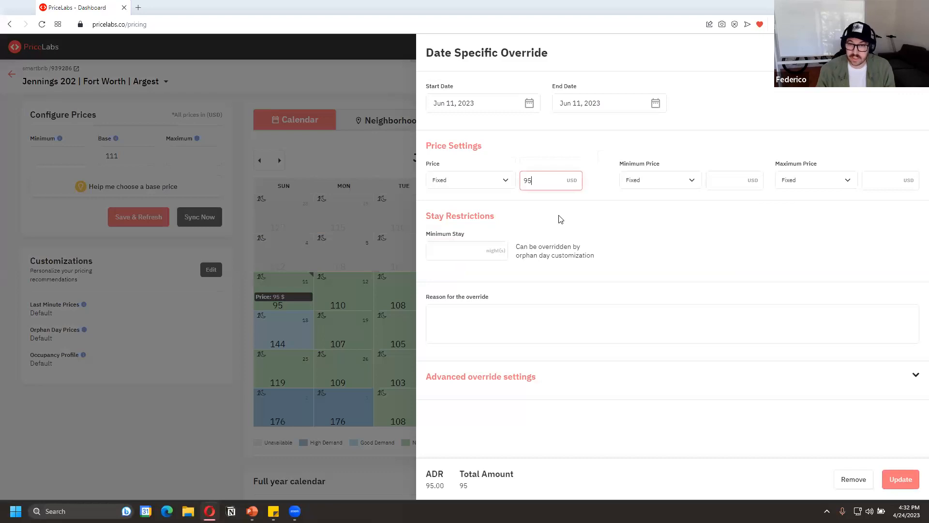
{"action": "left_click", "coordinate": [854, 479]}
{"action": "left_click", "coordinate": [127, 219]}
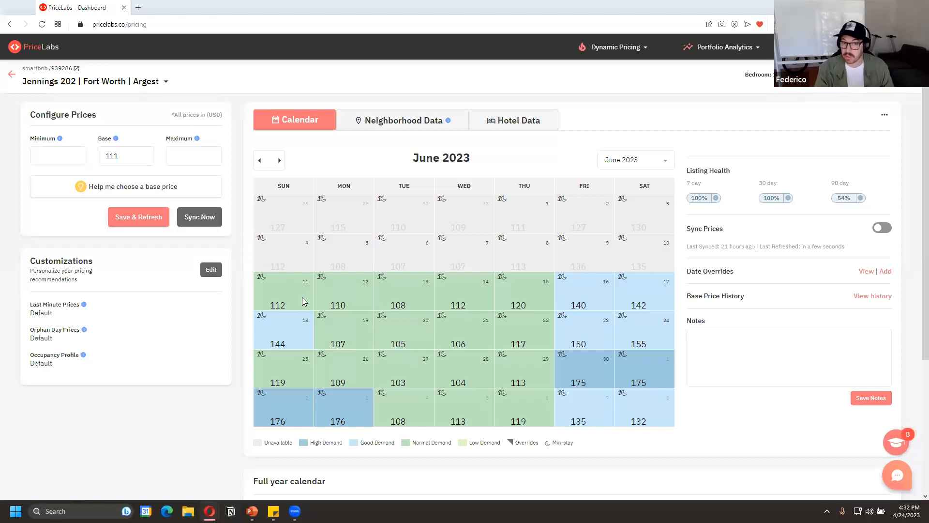
Hide the Notes section through the calendar settings and show it again
{"action": "scroll", "coordinate": [305, 297], "scroll_direction": "down", "scroll_amount": 1}
{"action": "scroll", "coordinate": [418, 350], "scroll_direction": "up", "scroll_amount": 1}
{"action": "left_click", "coordinate": [888, 110]}
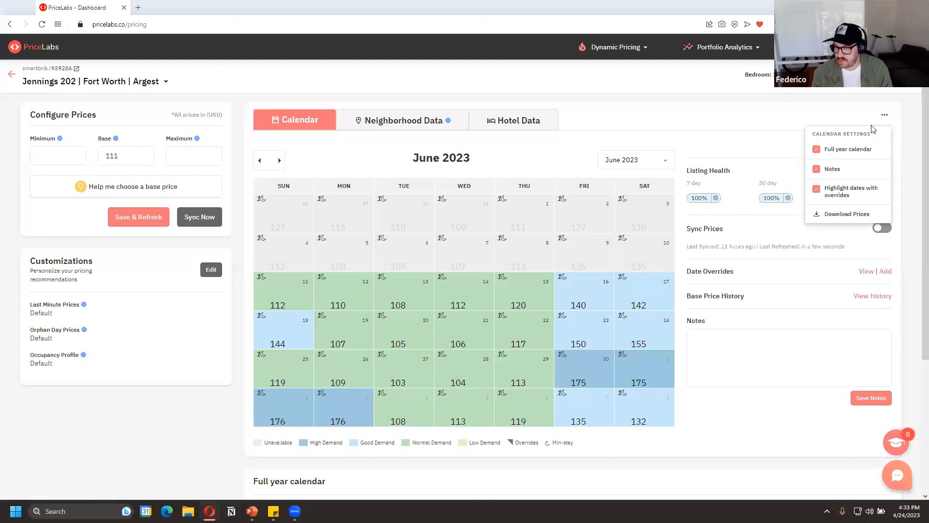
{"action": "left_click", "coordinate": [825, 173]}
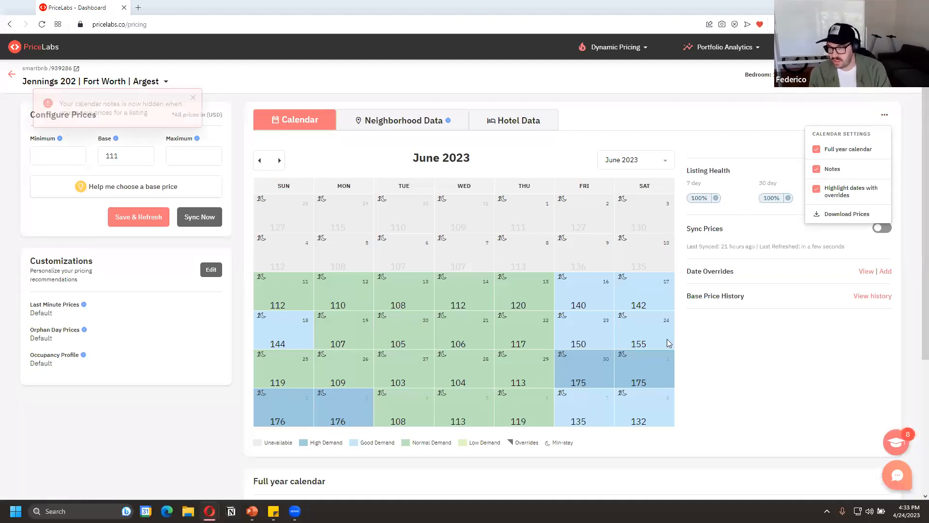
{"action": "left_click", "coordinate": [825, 174]}
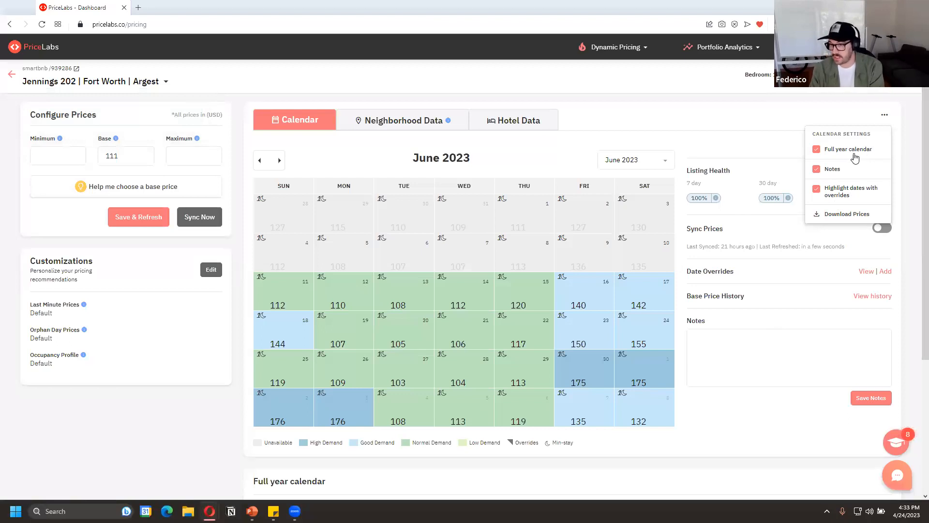
{"action": "left_click", "coordinate": [743, 149]}
Examine the full year calendar for daily prices, minimum stays and demand colours across the coming months
{"action": "scroll", "coordinate": [452, 286], "scroll_direction": "down", "scroll_amount": 4}
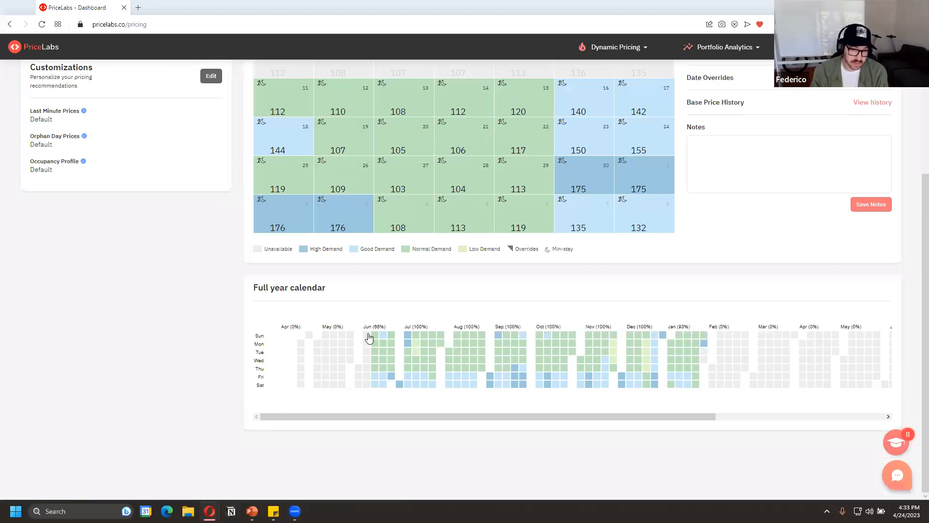
{"action": "double_click", "coordinate": [378, 326]}
{"action": "left_click", "coordinate": [438, 330]}
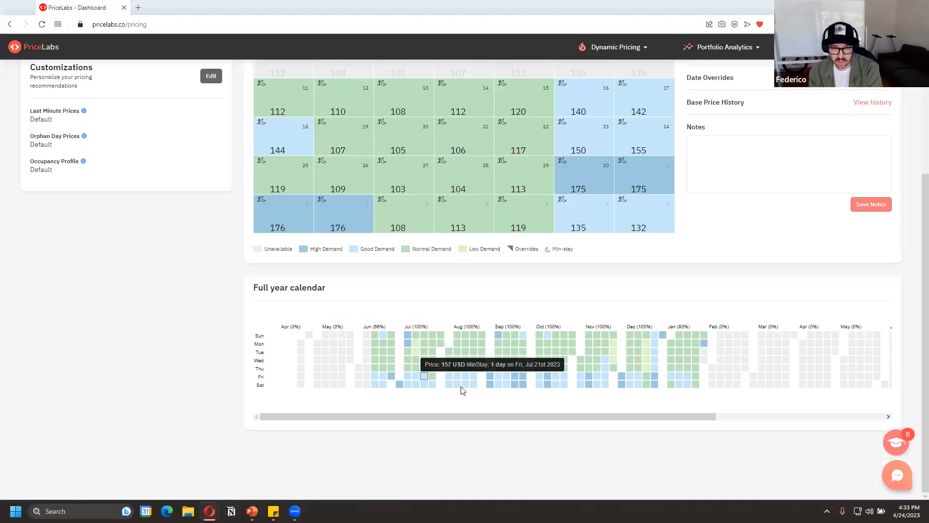
{"action": "scroll", "coordinate": [462, 367], "scroll_direction": "up", "scroll_amount": 2}
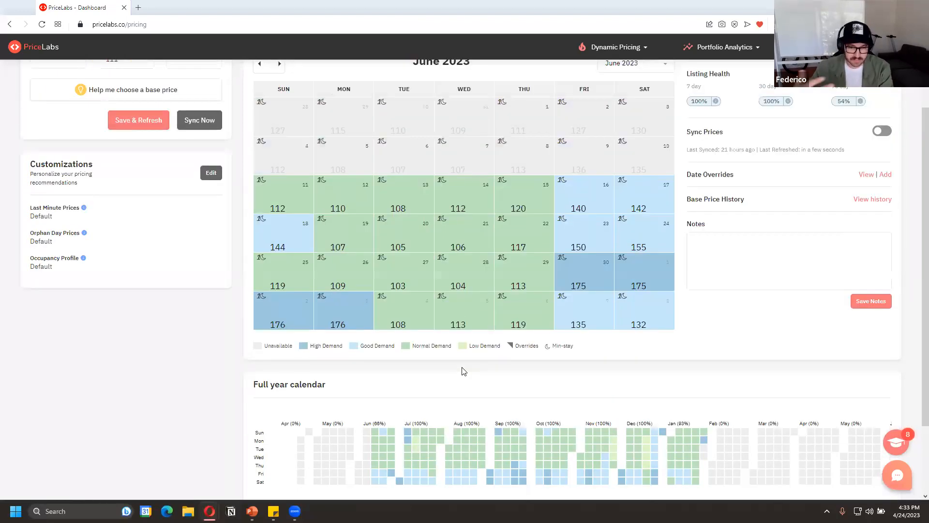
{"action": "scroll", "coordinate": [466, 369], "scroll_direction": "down", "scroll_amount": 1}
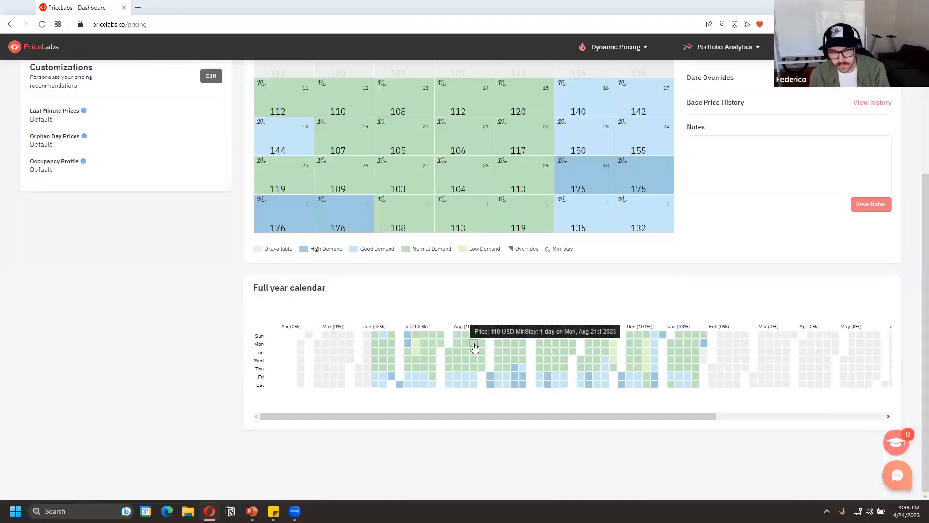
{"action": "scroll", "coordinate": [473, 347], "scroll_direction": "up", "scroll_amount": 1}
{"action": "scroll", "coordinate": [473, 346], "scroll_direction": "up", "scroll_amount": 2}
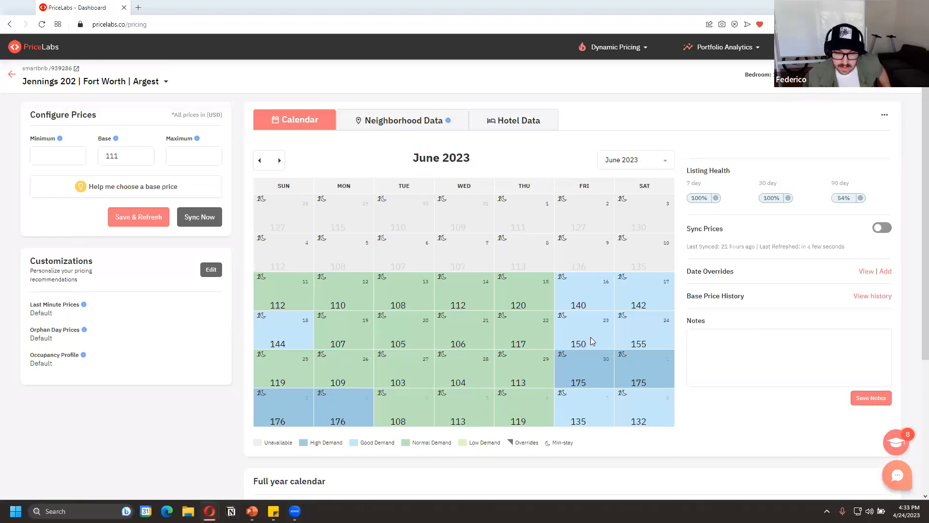
Examine the legend of demand levels, overrides and minimum stay under the June 2023 calendar
{"action": "scroll", "coordinate": [590, 337], "scroll_direction": "down", "scroll_amount": 1}
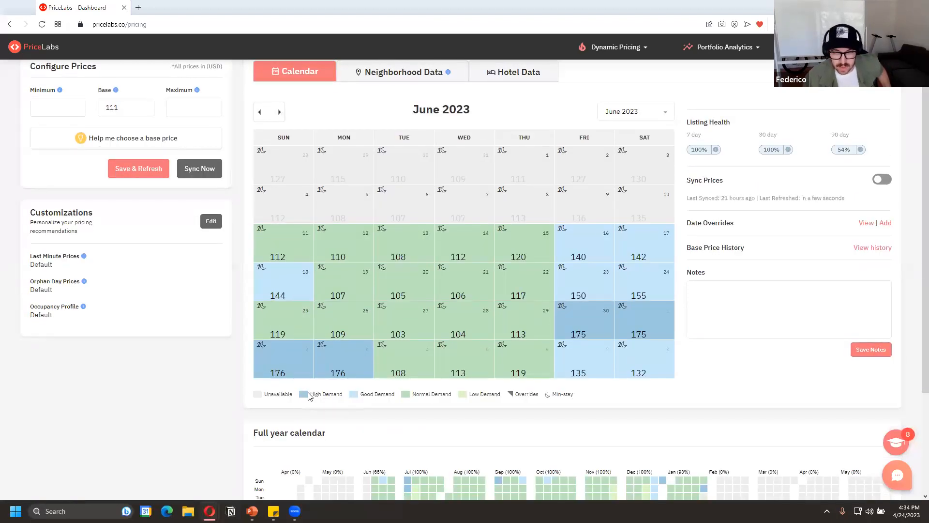
{"action": "left_click_drag", "start_coordinate": [310, 395], "coordinate": [368, 395]}
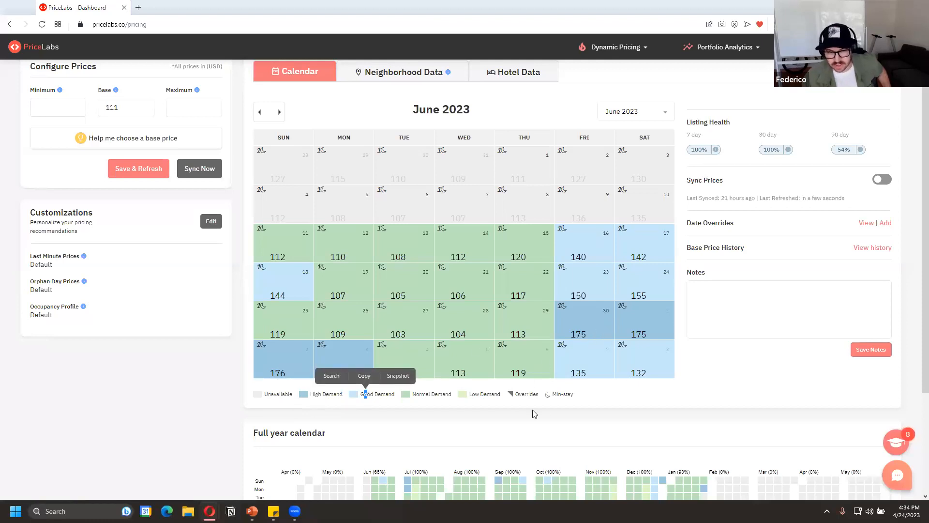
{"action": "left_click_drag", "start_coordinate": [518, 411], "coordinate": [488, 333]}
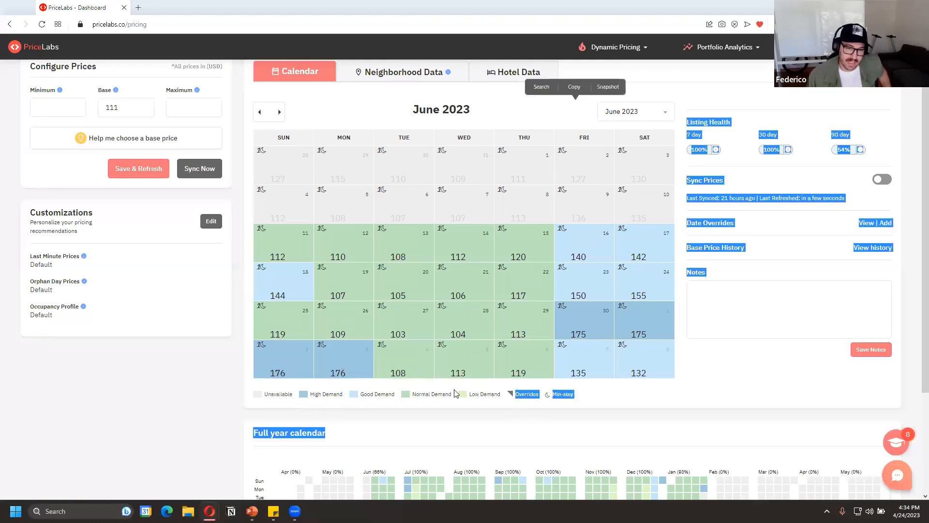
{"action": "left_click", "coordinate": [458, 414]}
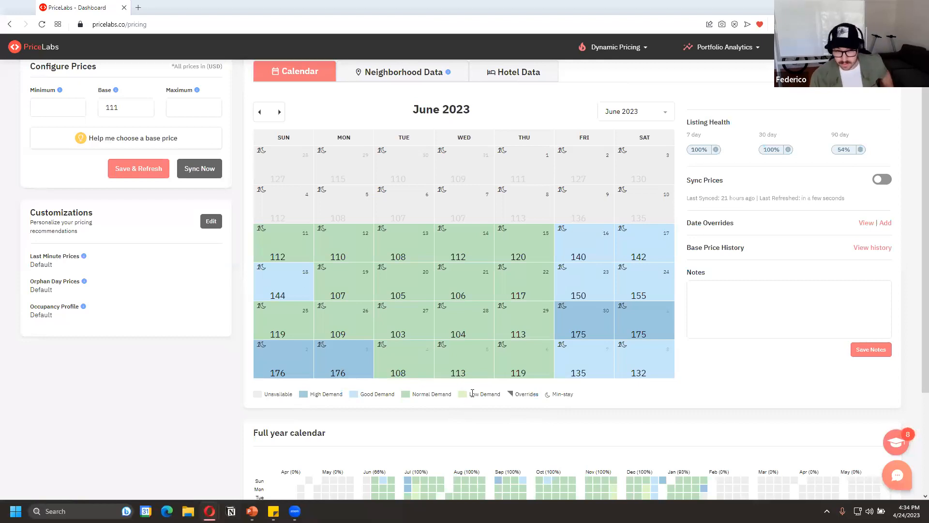
{"action": "scroll", "coordinate": [472, 386], "scroll_direction": "up", "scroll_amount": 1}
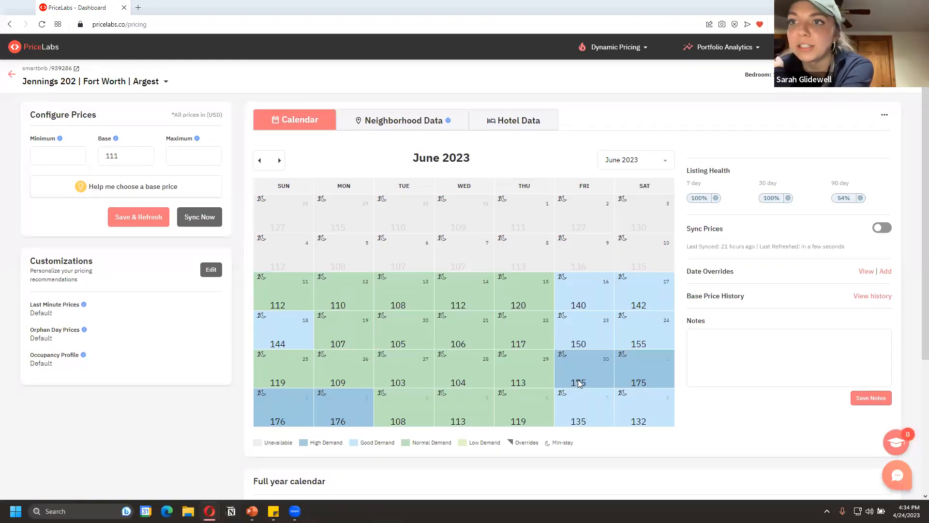
{"action": "mouse_move", "coordinate": [580, 383]}
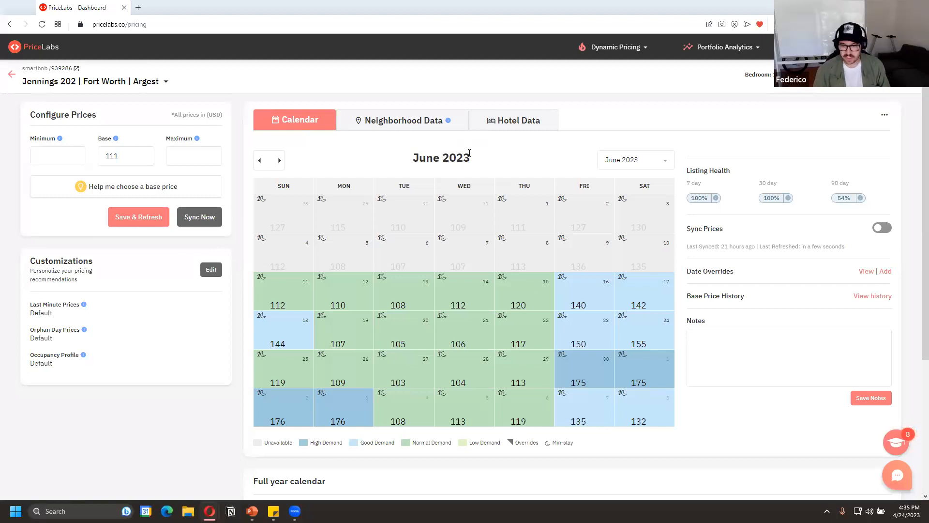
Enable Minimum Stay Settings in the listing's customizations, with a fixed default of 1 night on weekdays and 2 nights on weekends
{"action": "left_click", "coordinate": [212, 270]}
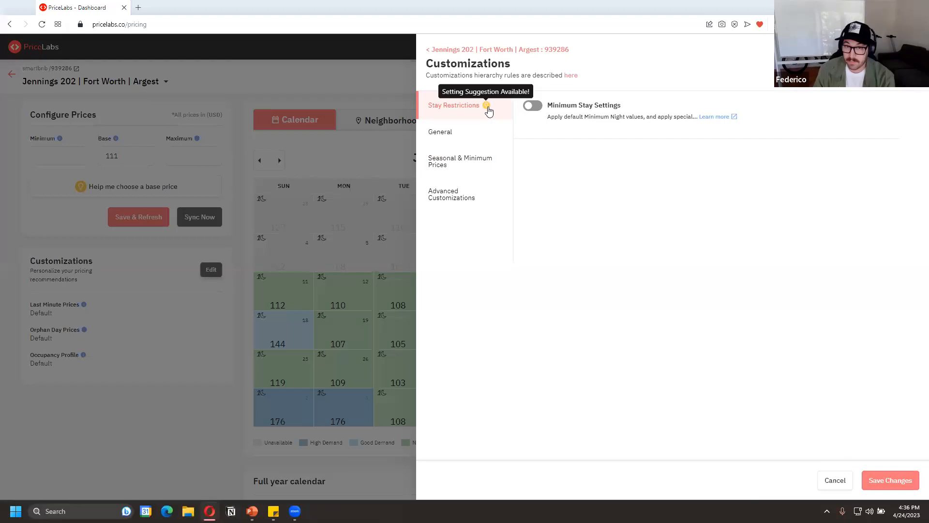
{"action": "left_click", "coordinate": [537, 107]}
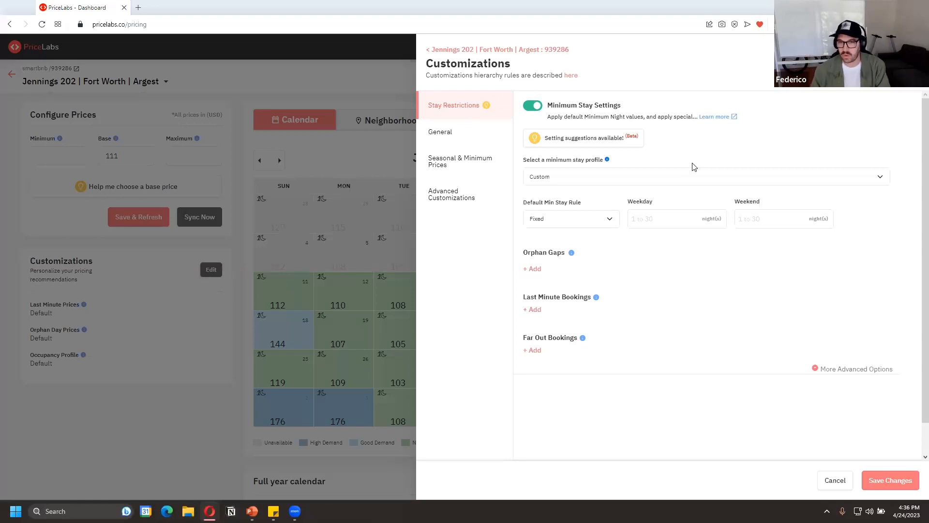
{"action": "left_click", "coordinate": [634, 213]}
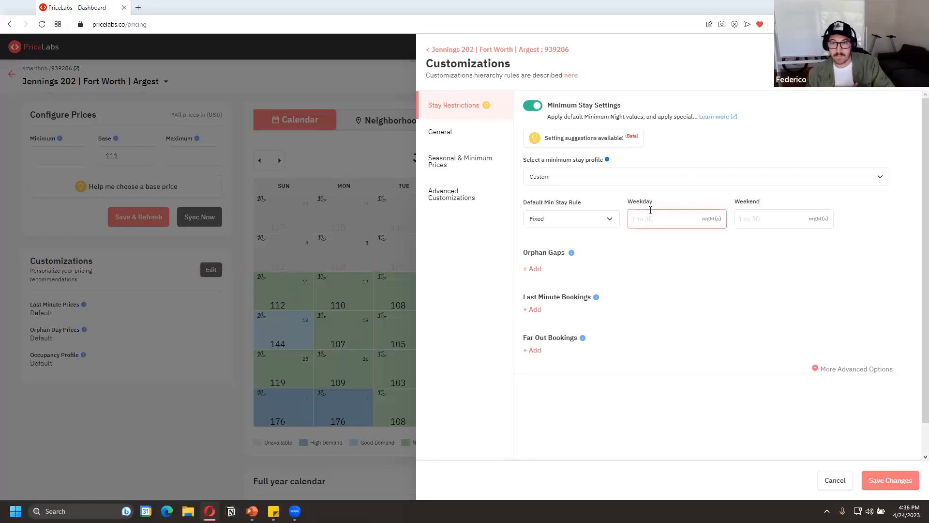
{"action": "type", "text": "1"}
{"action": "left_click", "coordinate": [748, 218]}
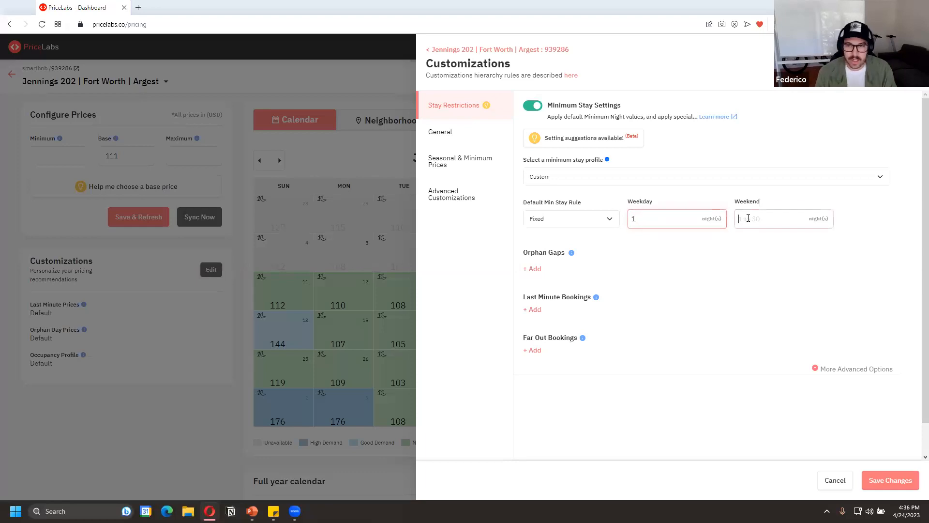
{"action": "type", "text": "2"}
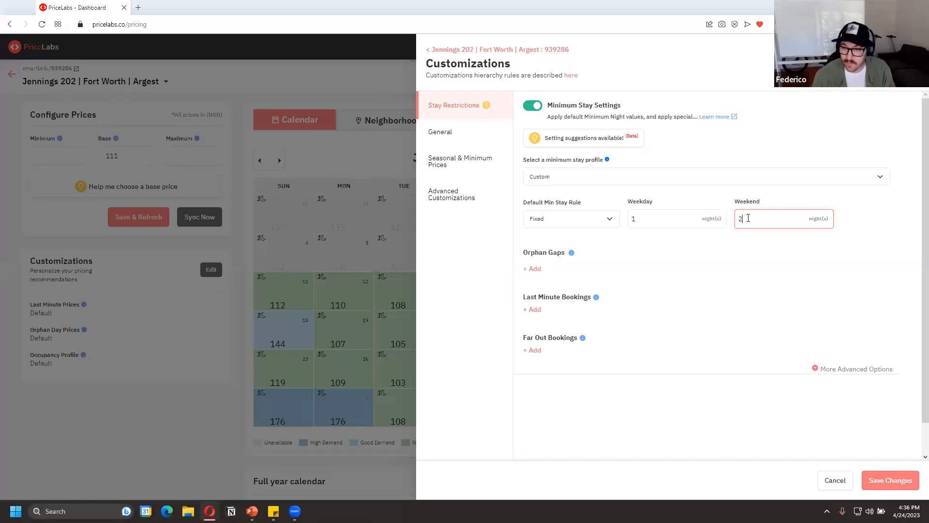
Set the fixed default minimum stay to 7 nights for both weekdays and weekends
{"action": "key", "text": "shift+Tab"}
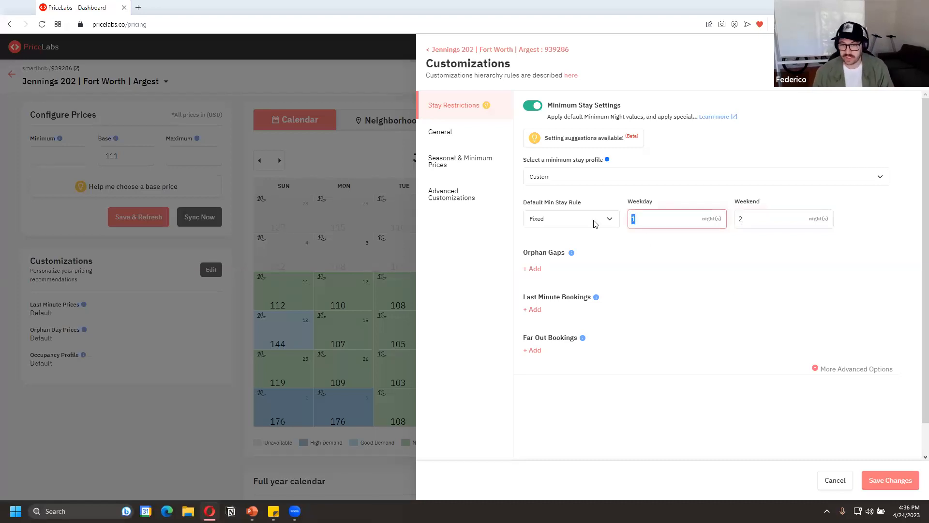
{"action": "type", "text": "7"}
{"action": "key", "text": "Tab"}
{"action": "type", "text": "7"}
{"action": "key", "text": "Tab"}
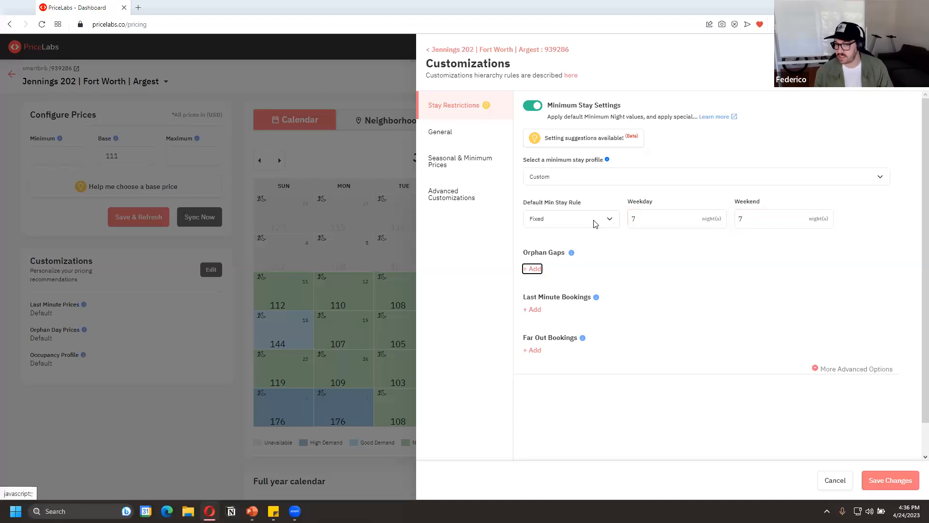
{"action": "left_click", "coordinate": [655, 213]}
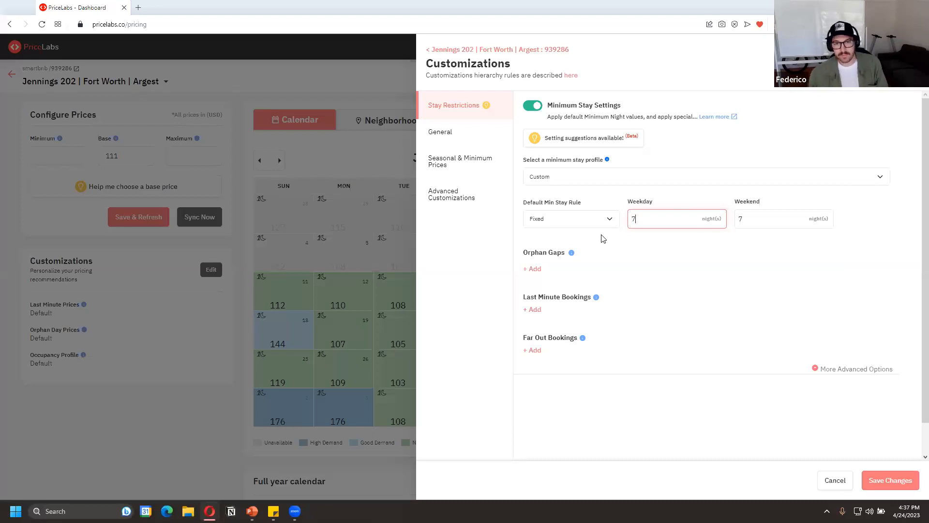
Add an orphan gap rule that covers gaps between 1 and 4 nights
{"action": "left_click", "coordinate": [533, 269]}
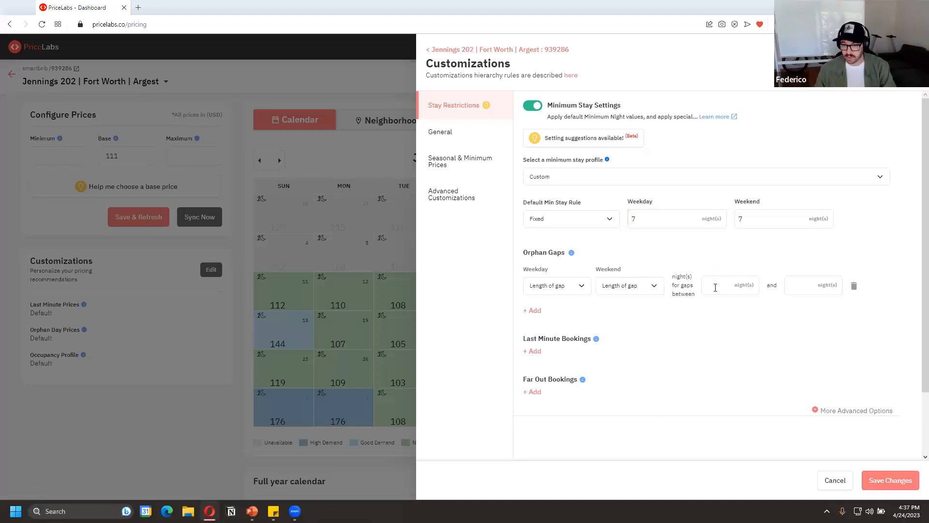
{"action": "left_click", "coordinate": [758, 287]}
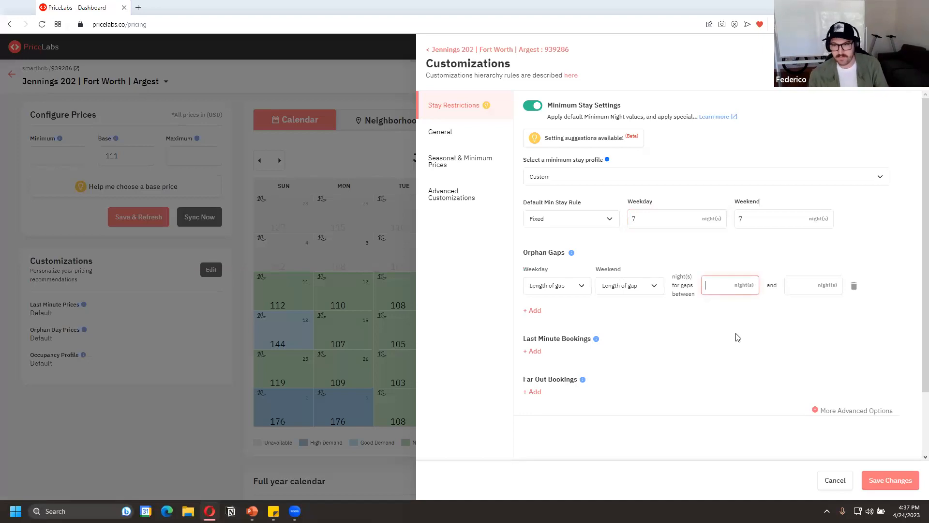
{"action": "type", "text": "1"}
{"action": "key", "text": "Tab"}
{"action": "type", "text": "4"}
{"action": "left_click", "coordinate": [595, 296]}
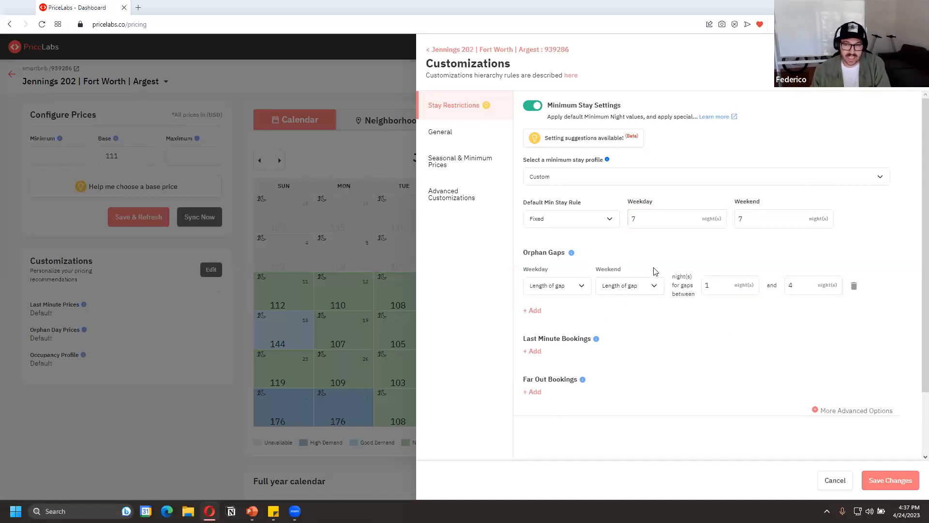
Set the lower limit of the orphan gap rule to 2 nights
{"action": "double_click", "coordinate": [709, 285]}
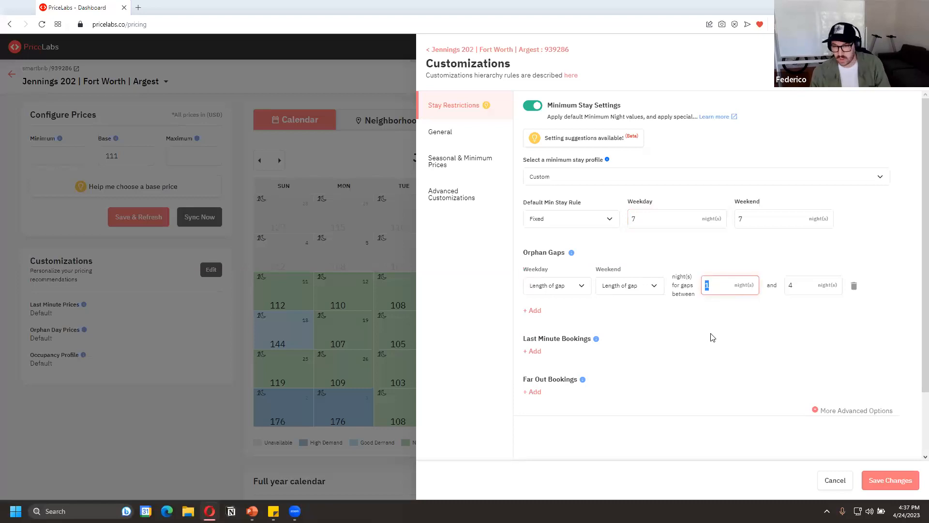
{"action": "type", "text": "2"}
{"action": "key", "text": "Tab"}
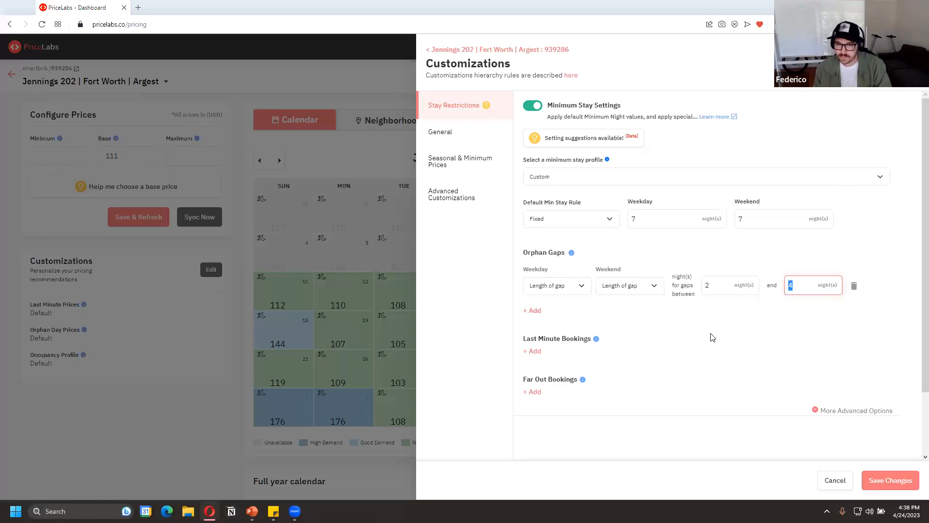
Set the orphan gap rule's weekday and weekend minimum stay to Length of gap - 1
{"action": "left_click", "coordinate": [587, 286]}
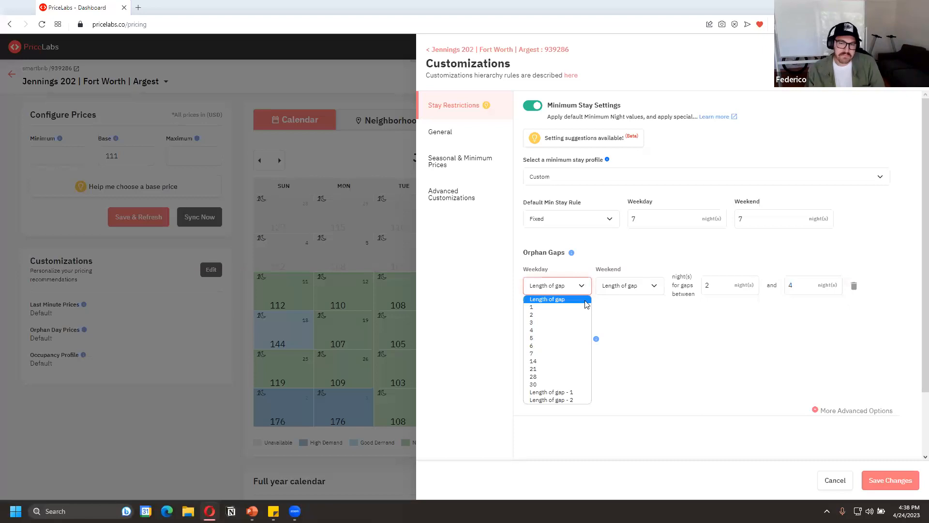
{"action": "left_click", "coordinate": [552, 392]}
{"action": "left_click", "coordinate": [620, 290]}
{"action": "left_click", "coordinate": [622, 392]}
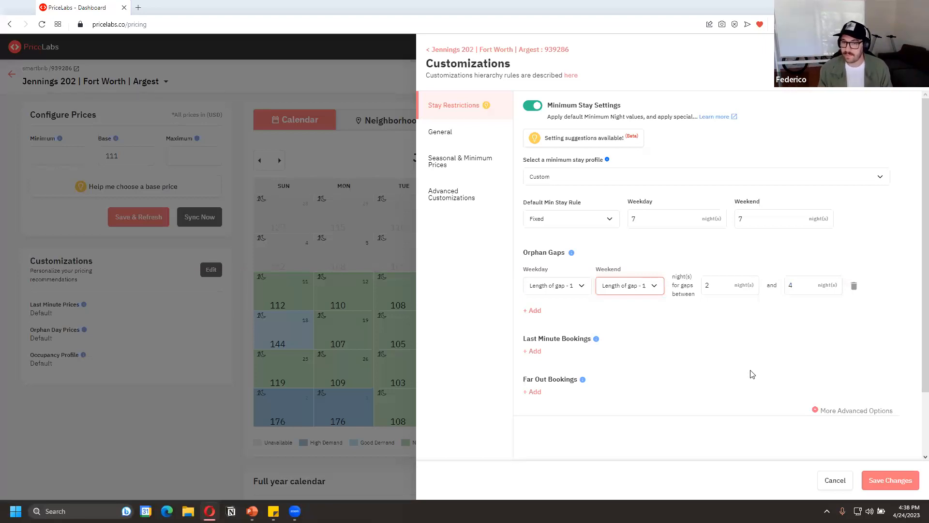
Set the orphan gap rule's weekday and weekend minimum stay to a fixed 2 nights
{"action": "left_click", "coordinate": [585, 292]}
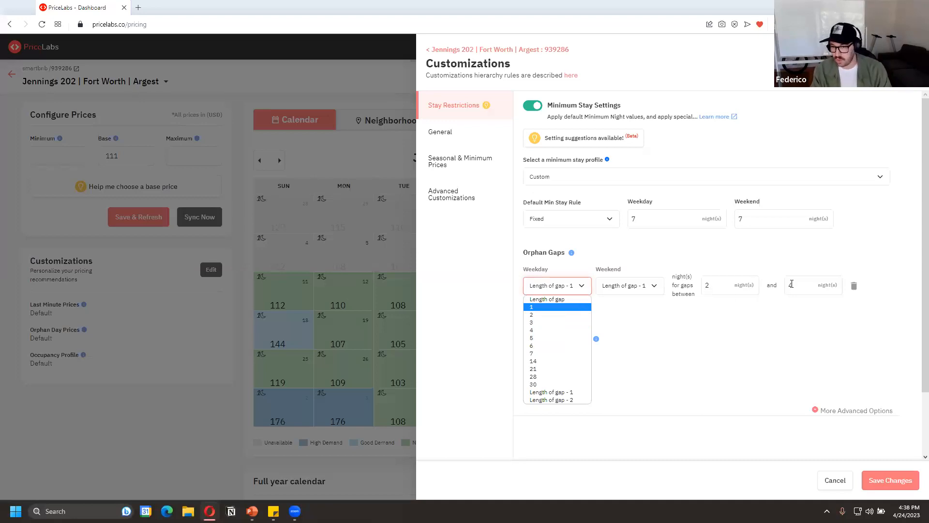
{"action": "left_click", "coordinate": [557, 315]}
{"action": "left_click", "coordinate": [618, 290]}
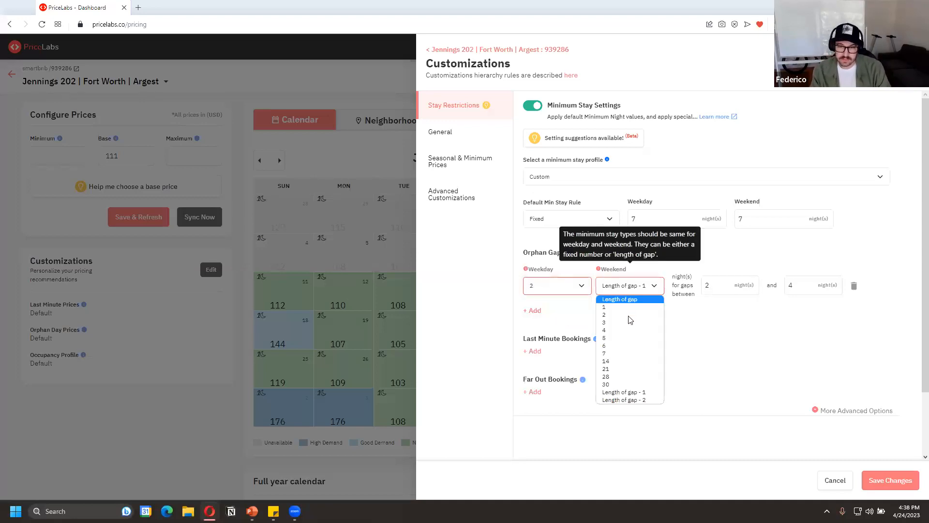
{"action": "left_click", "coordinate": [626, 314]}
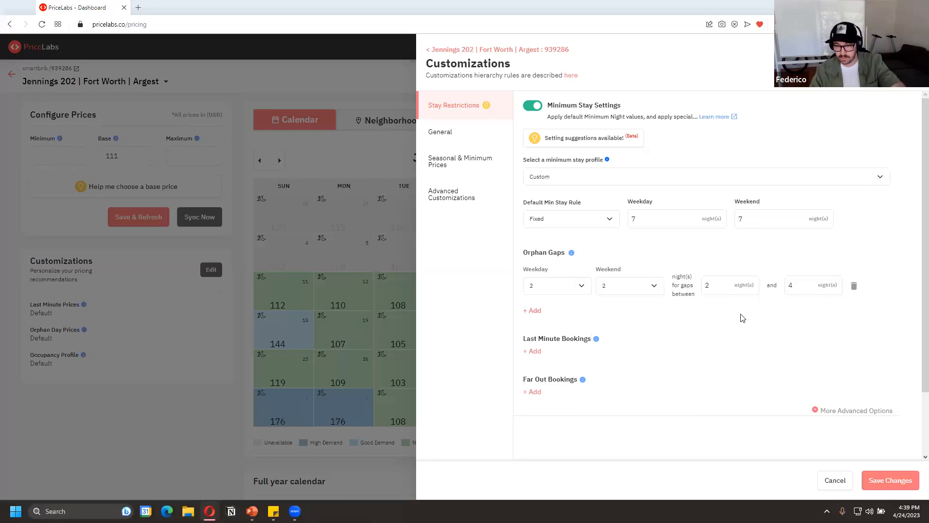
{"action": "scroll", "coordinate": [742, 318], "scroll_direction": "down", "scroll_amount": 1}
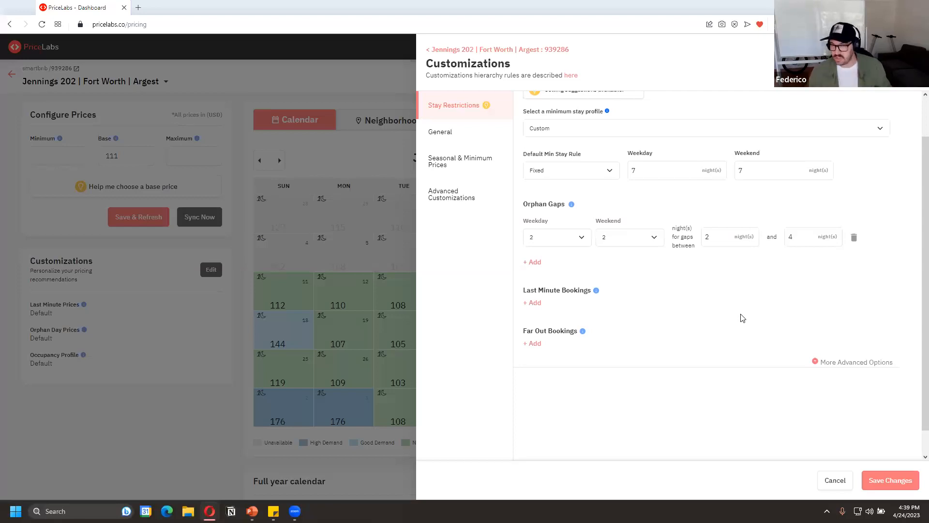
Add two last minute booking rules and set the first to 2 weekday and 3 weekend nights within 7 nights
{"action": "left_click", "coordinate": [533, 302]}
{"action": "left_click", "coordinate": [532, 342]}
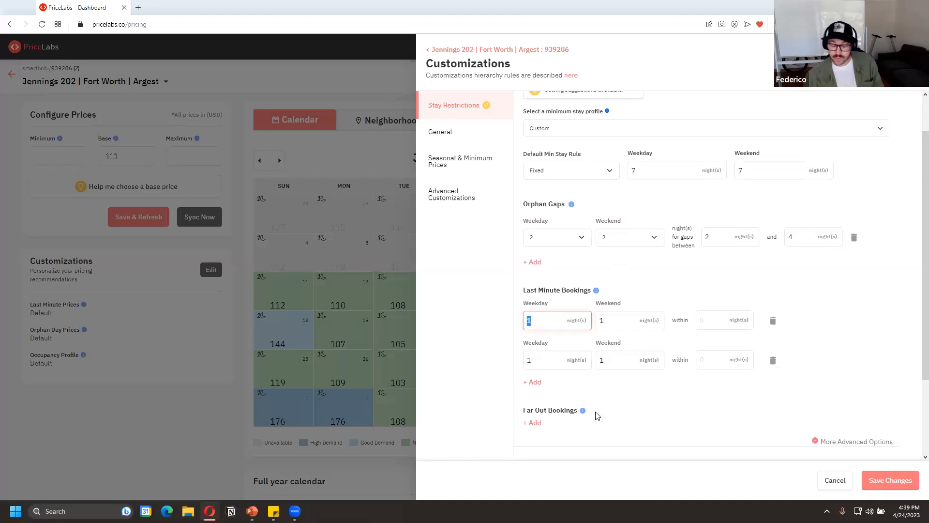
{"action": "type", "text": "2"}
{"action": "key", "text": "Tab"}
{"action": "type", "text": "3"}
{"action": "key", "text": "Tab"}
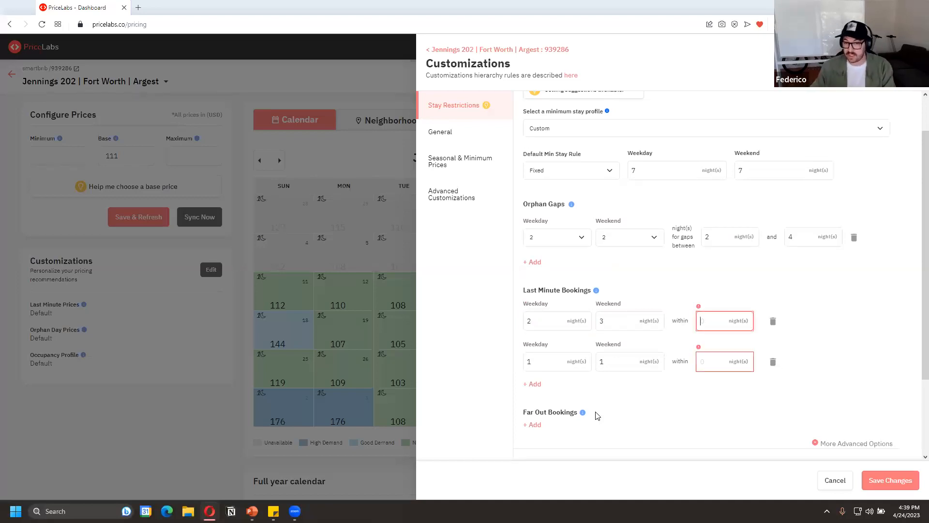
{"action": "type", "text": "7"}
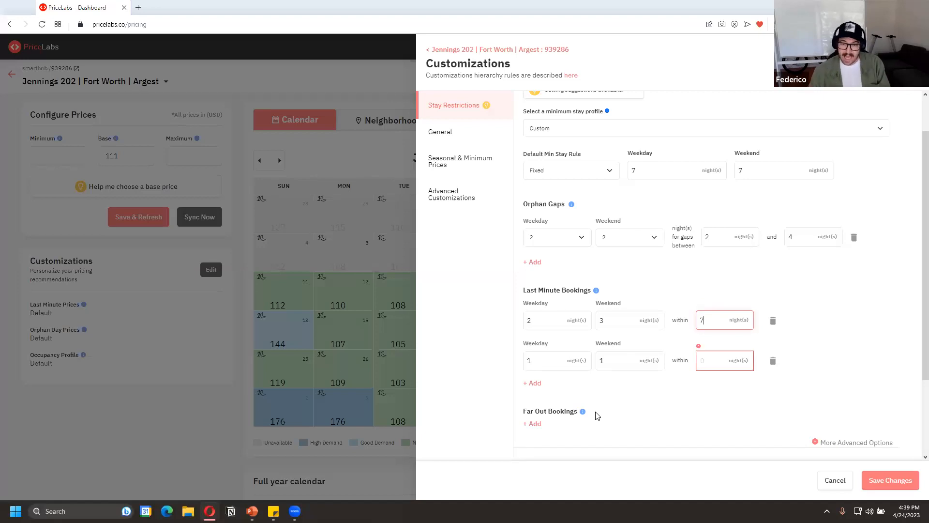
Set the second last minute booking rule to apply within 30 nights
{"action": "left_click", "coordinate": [535, 355]}
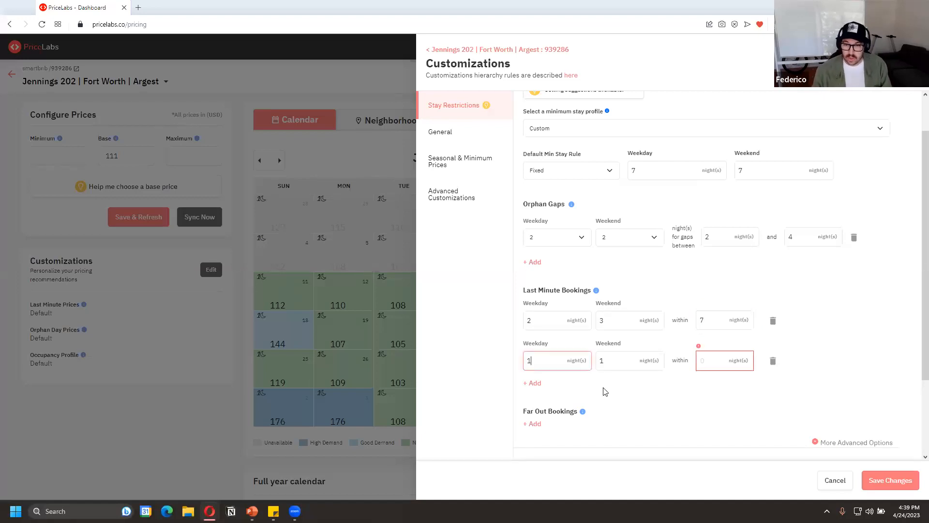
{"action": "left_click", "coordinate": [721, 356]}
{"action": "type", "text": "30"}
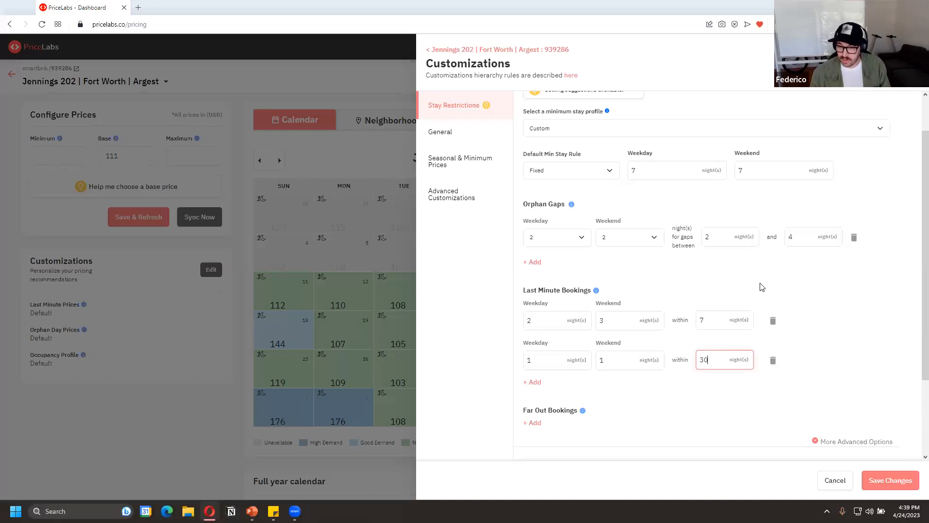
Set the second last minute rule's minimum stay to 4 weekday and 5 weekend nights
{"action": "left_click", "coordinate": [551, 361]}
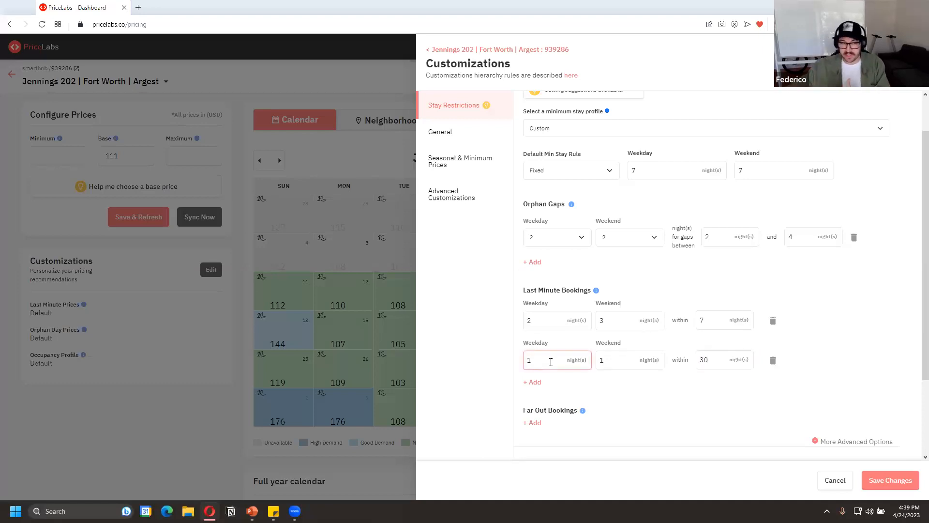
{"action": "key", "text": "BackSpace"}
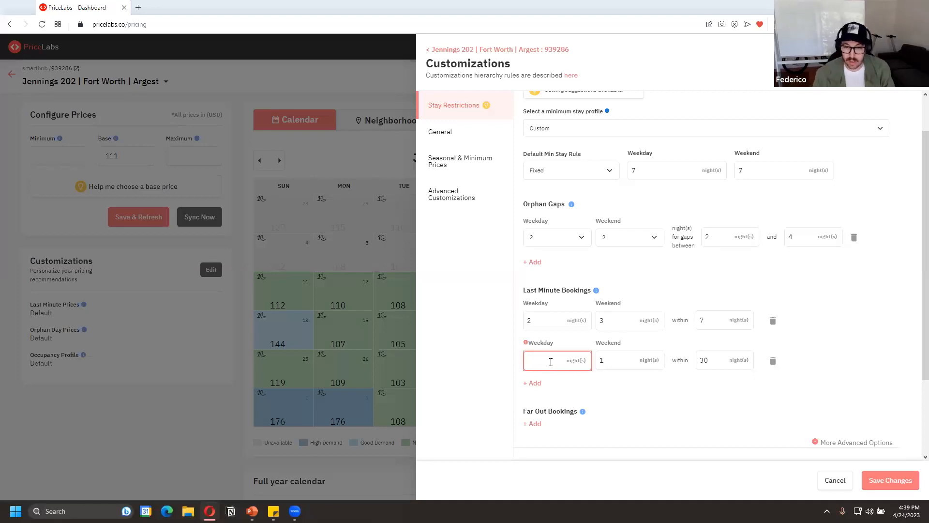
{"action": "type", "text": "4"}
{"action": "key", "text": "Tab"}
{"action": "type", "text": "5"}
{"action": "key", "text": "Tab"}
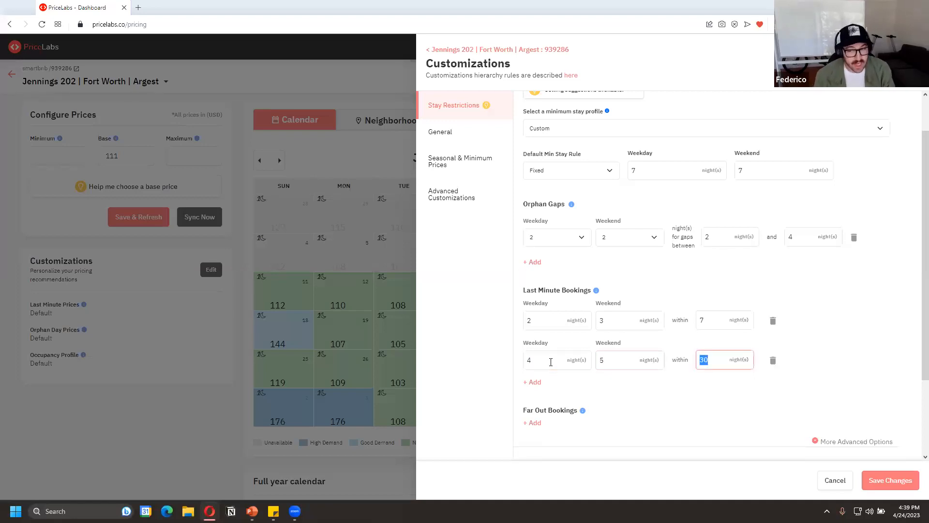
Set the second last minute rule's minimum stay to 3 weekday and 4 weekend nights
{"action": "key", "text": "shift+Tab"}
{"action": "key", "text": "shift+Tab"}
{"action": "type", "text": "3"}
{"action": "key", "text": "Tab"}
{"action": "type", "text": "4"}
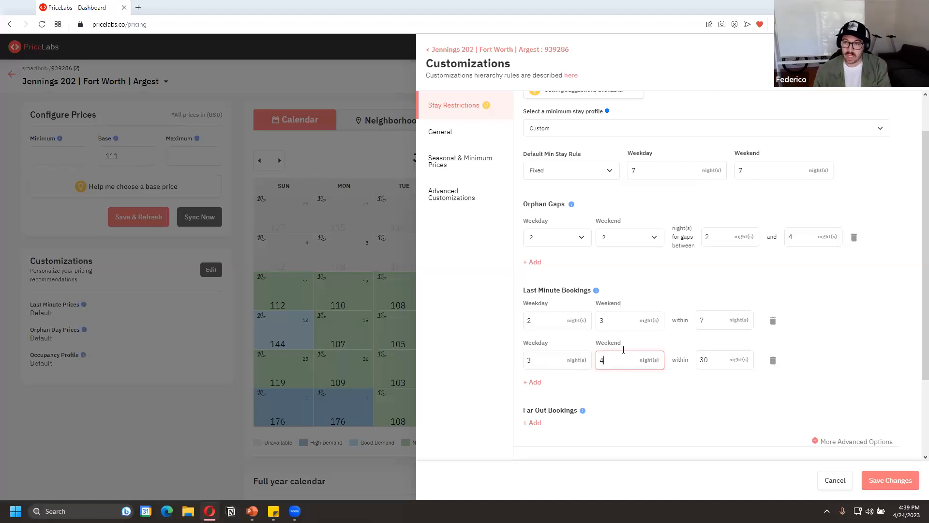
{"action": "left_click", "coordinate": [839, 304]}
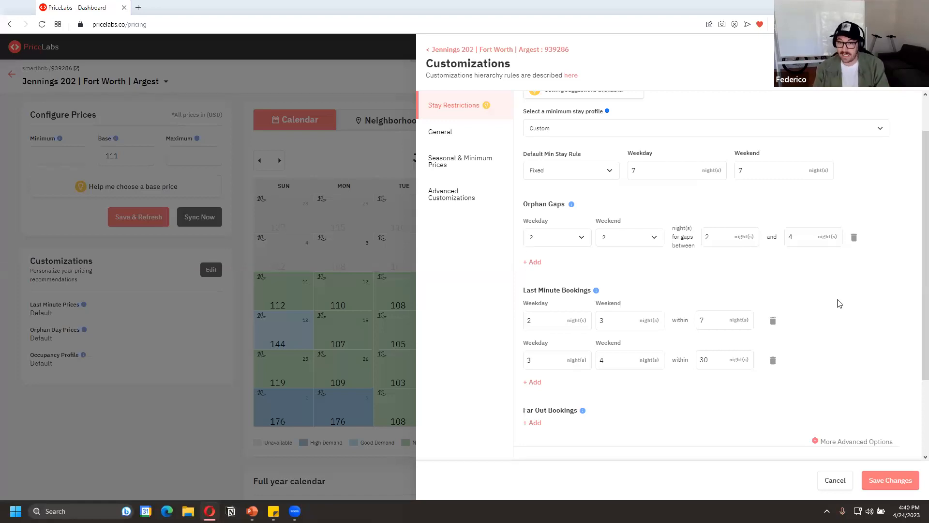
Add a far out booking rule of 14 weekday and 14 weekend nights beyond 180 nights, and save the customizations
{"action": "left_click", "coordinate": [533, 423]}
{"action": "scroll", "coordinate": [709, 363], "scroll_direction": "down", "scroll_amount": 3}
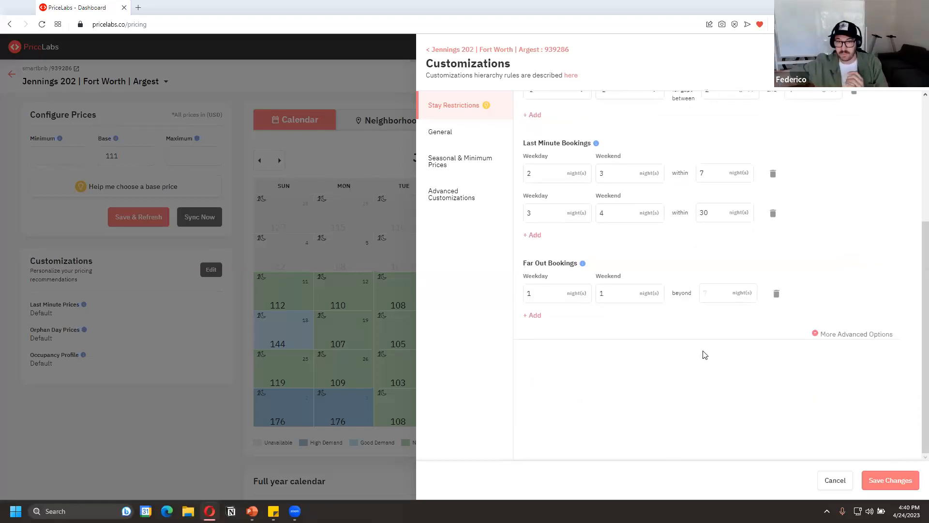
{"action": "left_click", "coordinate": [554, 293]}
{"action": "key", "text": "BackSpace"}
{"action": "type", "text": "14"}
{"action": "key", "text": "Tab"}
{"action": "key", "text": "BackSpace"}
{"action": "type", "text": "14"}
{"action": "key", "text": "Tab"}
{"action": "type", "text": "180"}
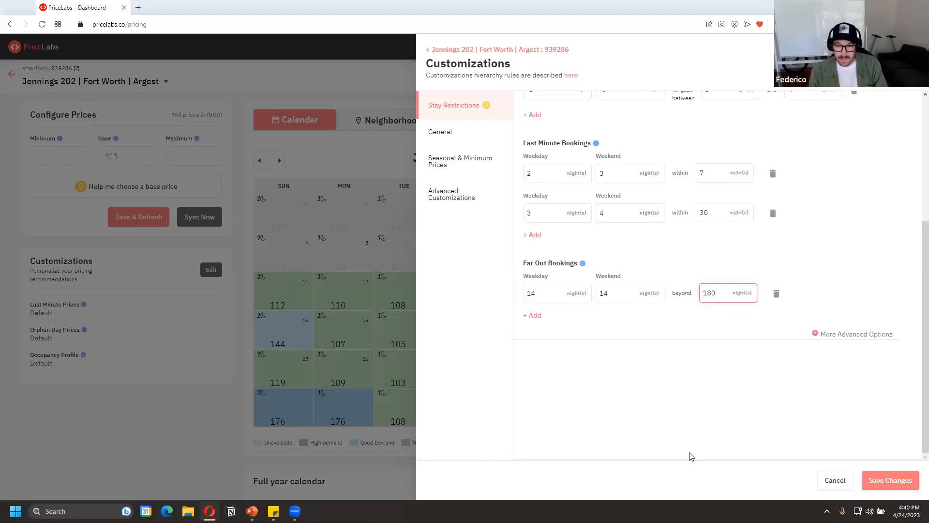
{"action": "left_click", "coordinate": [871, 482]}
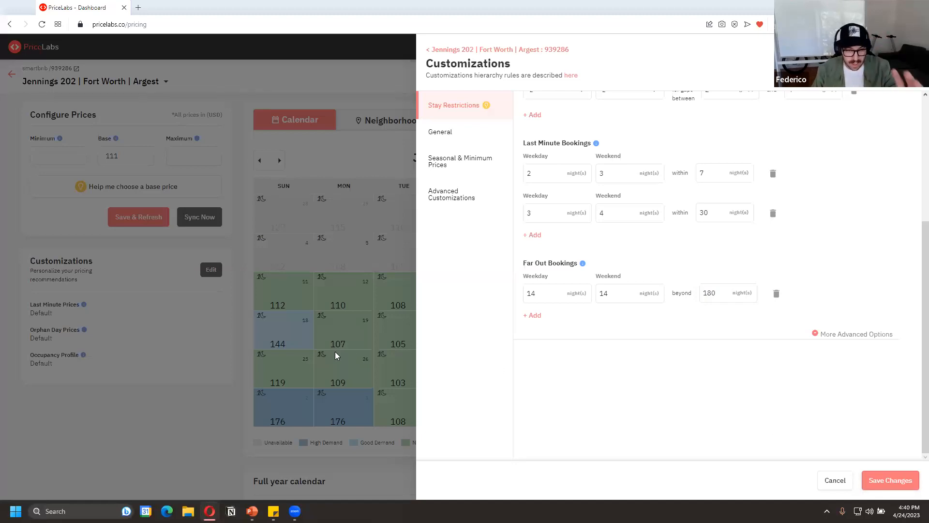
{"action": "left_click", "coordinate": [871, 479]}
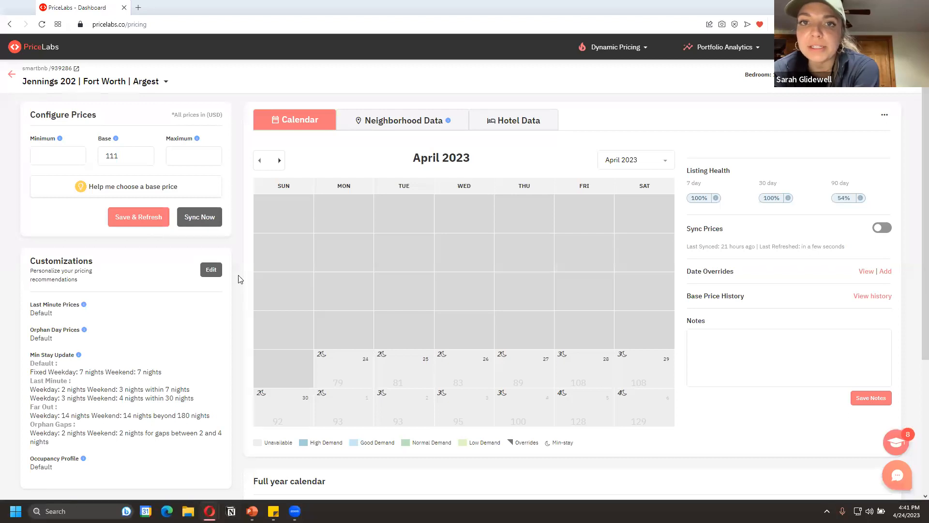
Try orphan gap upper limits of 6 and 7 nights in the listing's customizations, and close them without saving
{"action": "left_click", "coordinate": [211, 270]}
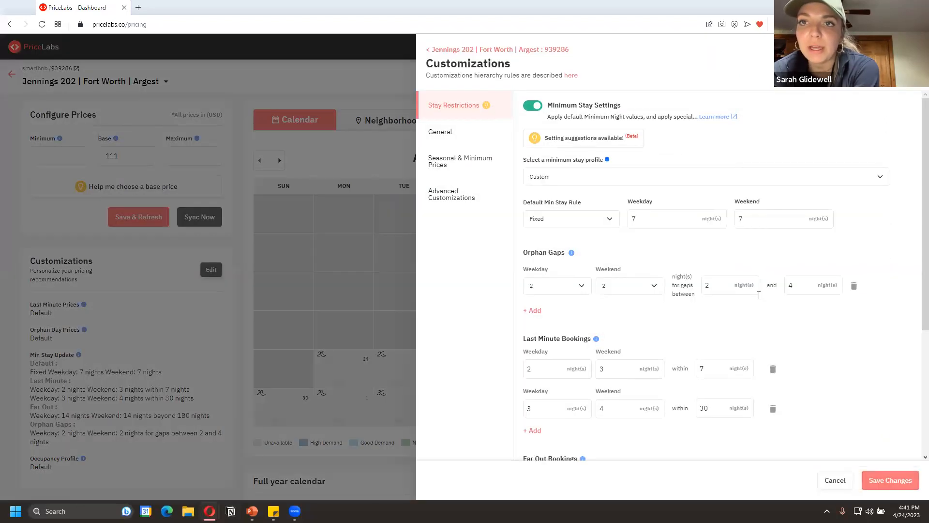
{"action": "scroll", "coordinate": [762, 315], "scroll_direction": "down", "scroll_amount": 1}
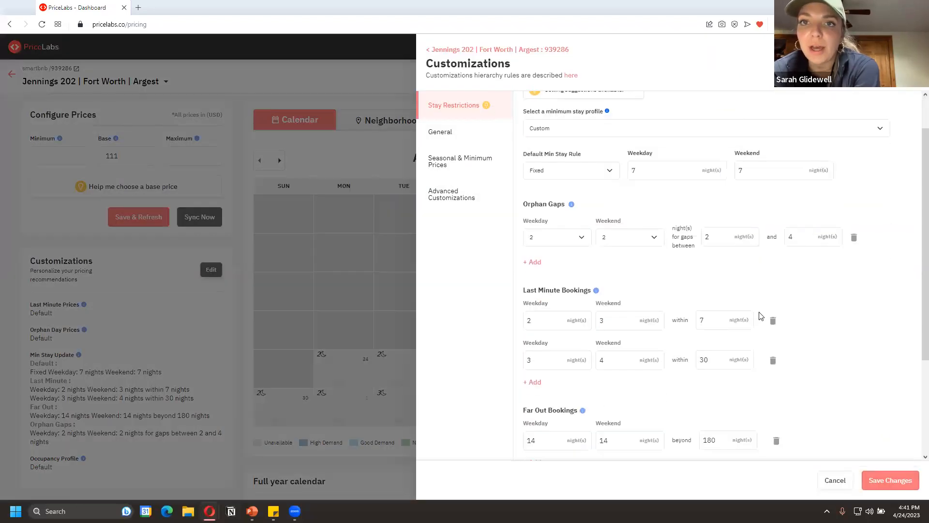
{"action": "left_click", "coordinate": [813, 236]}
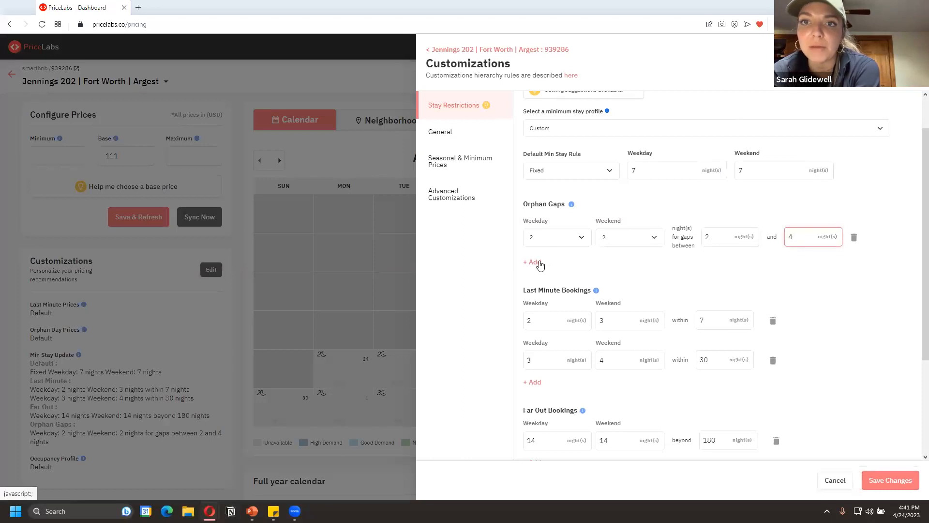
{"action": "double_click", "coordinate": [803, 236]}
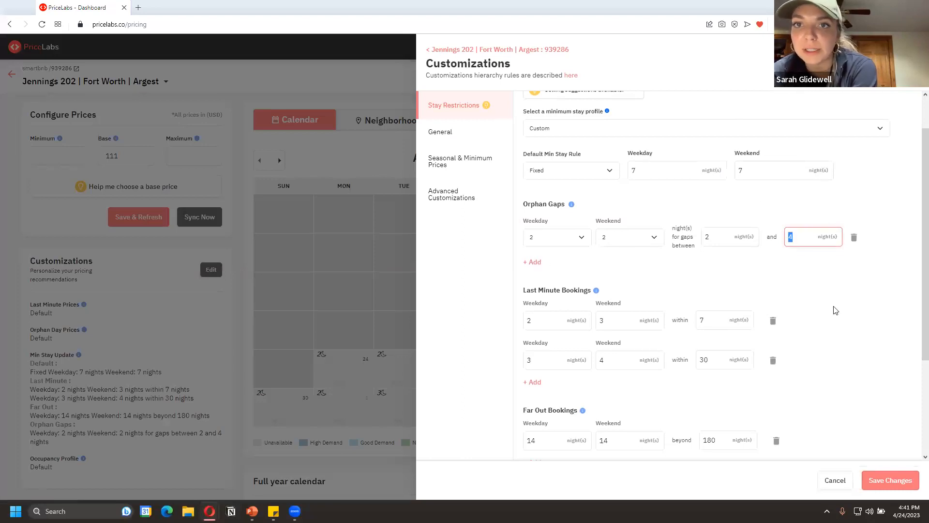
{"action": "type", "text": "6"}
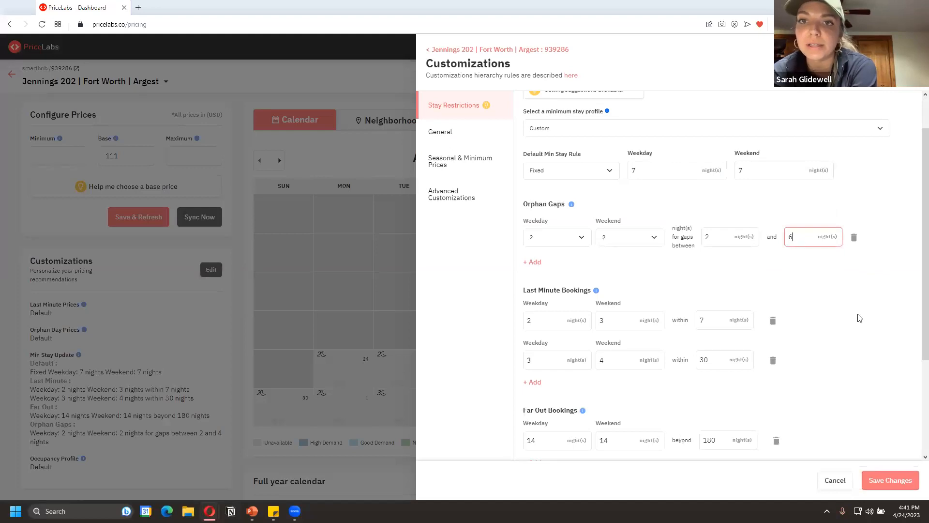
{"action": "key", "text": "BackSpace"}
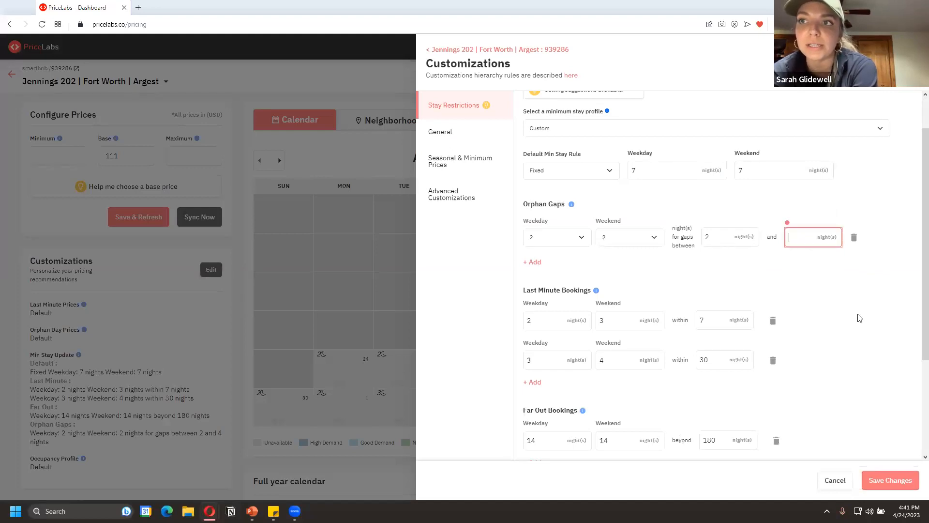
{"action": "type", "text": "7"}
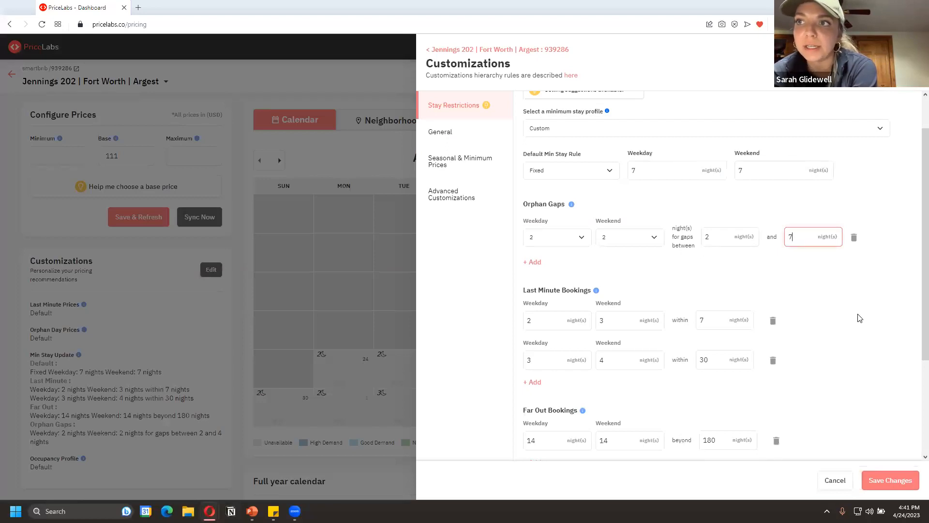
{"action": "key", "text": "BackSpace"}
{"action": "type", "text": "6"}
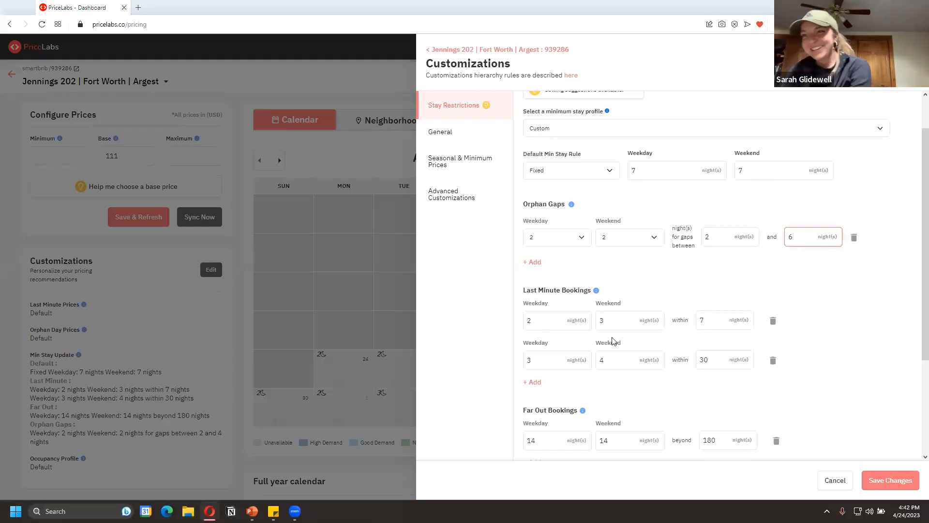
{"action": "left_click", "coordinate": [275, 209]}
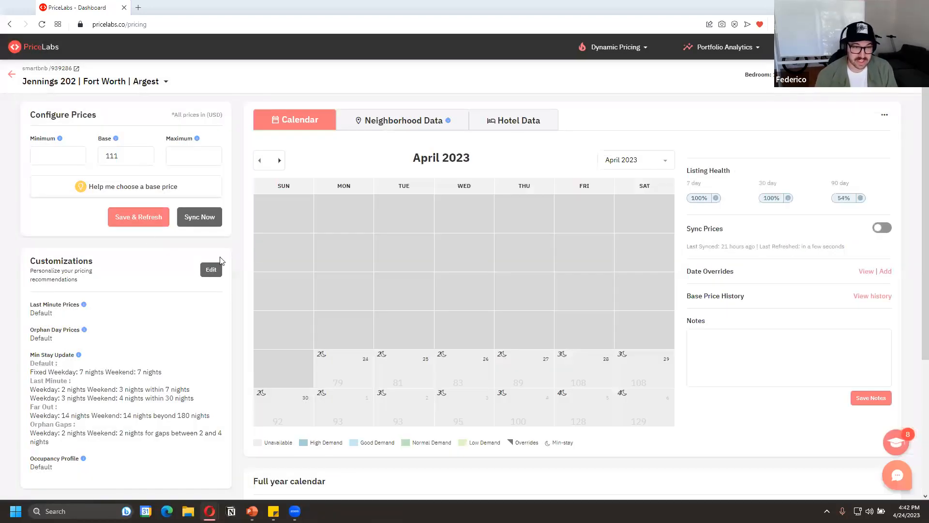
Review the listing's saved stay restriction rules and check the calendar's minimum stays month by month up to March 2024
{"action": "left_click", "coordinate": [217, 271]}
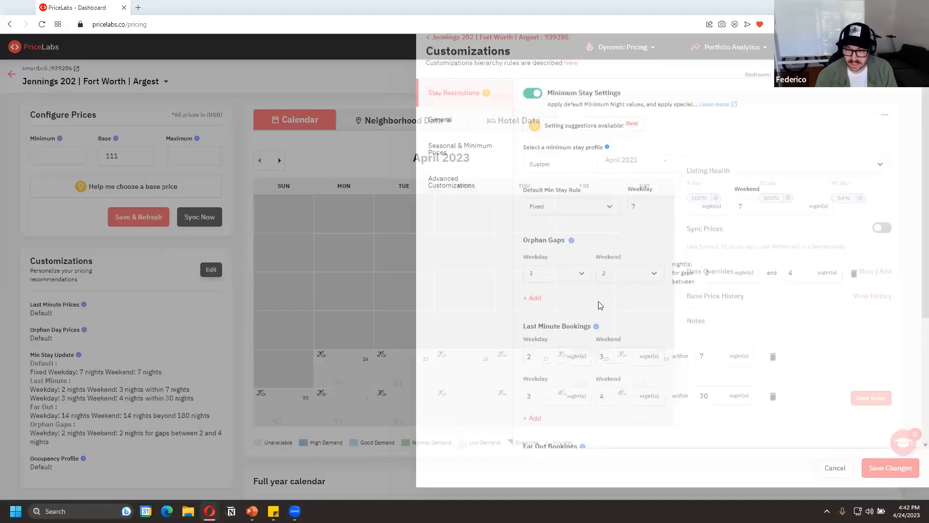
{"action": "scroll", "coordinate": [600, 305], "scroll_direction": "down", "scroll_amount": 3}
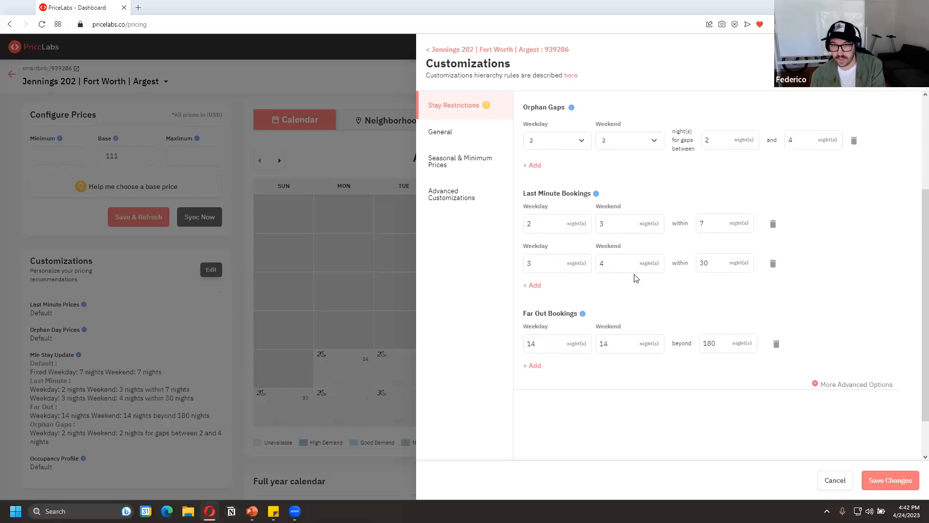
{"action": "scroll", "coordinate": [632, 276], "scroll_direction": "up", "scroll_amount": 3}
{"action": "scroll", "coordinate": [803, 344], "scroll_direction": "down", "scroll_amount": 4}
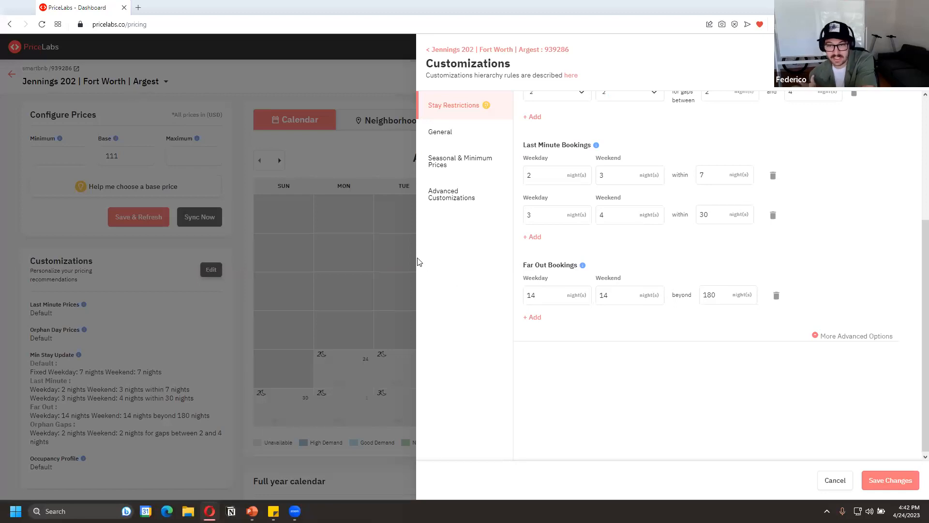
{"action": "left_click", "coordinate": [351, 332]}
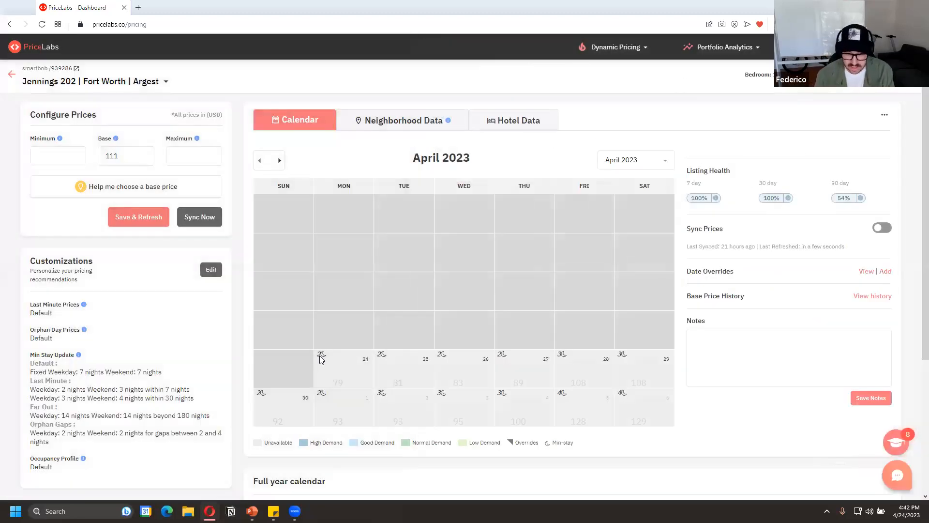
{"action": "left_click", "coordinate": [281, 162]}
{"action": "left_click", "coordinate": [280, 161]}
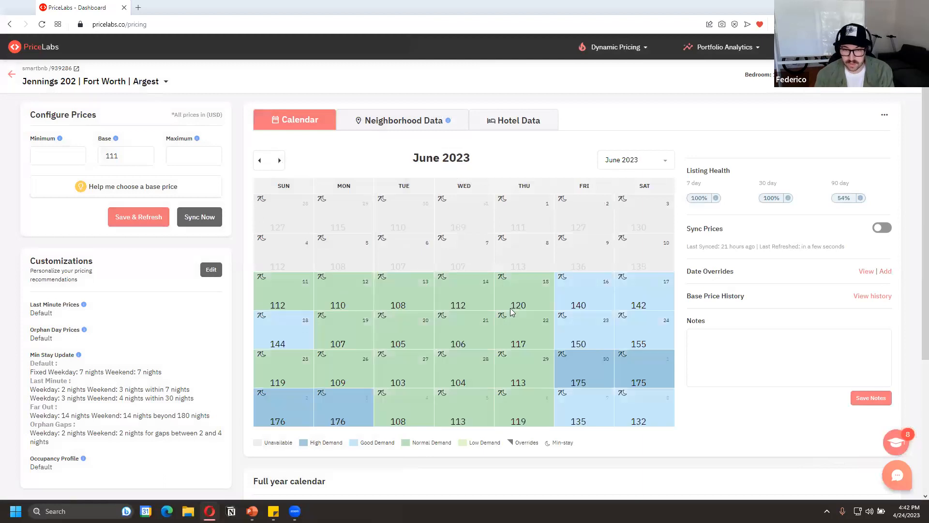
{"action": "left_click", "coordinate": [281, 159]}
{"action": "left_click", "coordinate": [281, 159]}
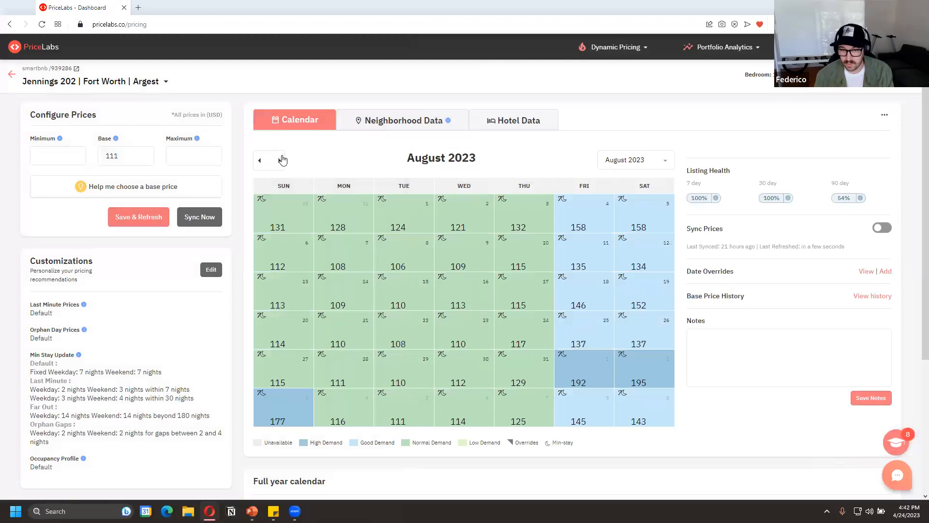
{"action": "left_click", "coordinate": [280, 160]}
{"action": "left_click", "coordinate": [280, 160]}
{"action": "left_click", "coordinate": [624, 164]}
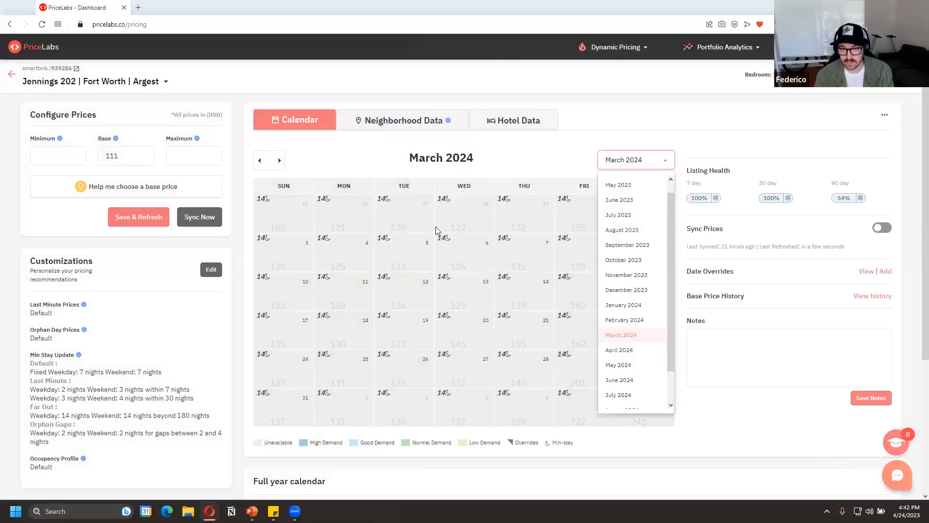
{"action": "left_click", "coordinate": [517, 178]}
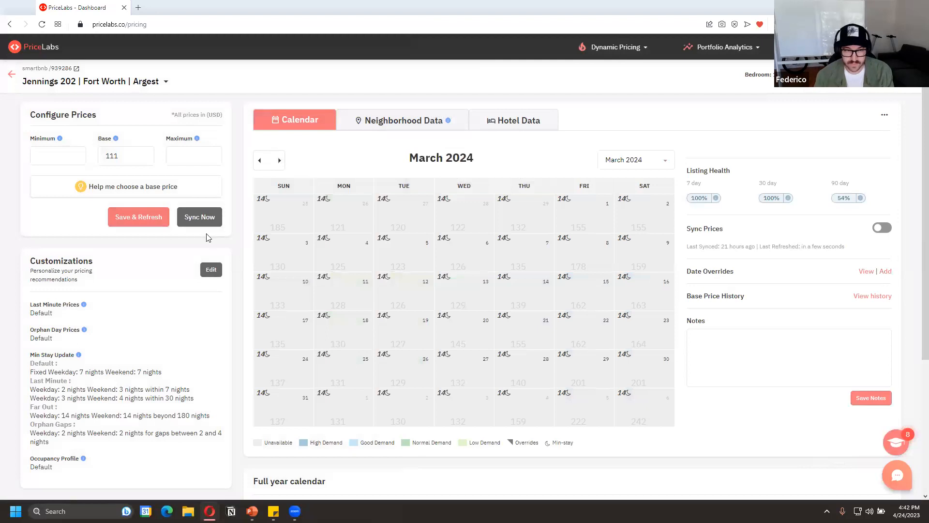
Open the suggested min-stay settings from the listing's customizations and check what the short-term and mid-term preferences mean
{"action": "left_click", "coordinate": [219, 271]}
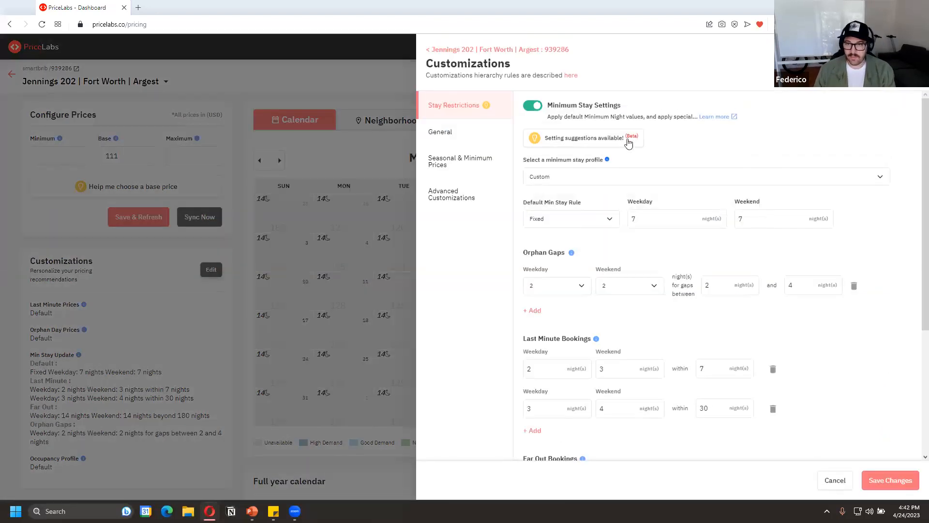
{"action": "left_click", "coordinate": [588, 139]}
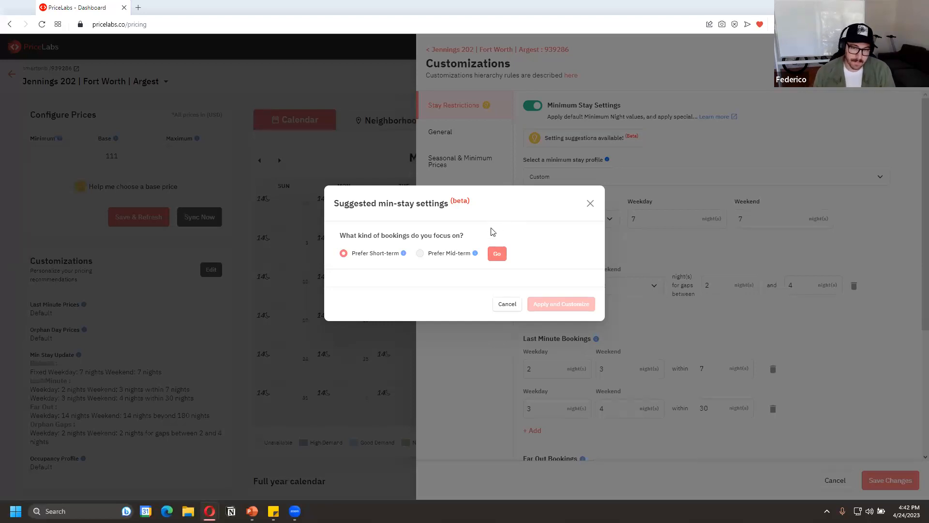
{"action": "mouse_move", "coordinate": [476, 258]}
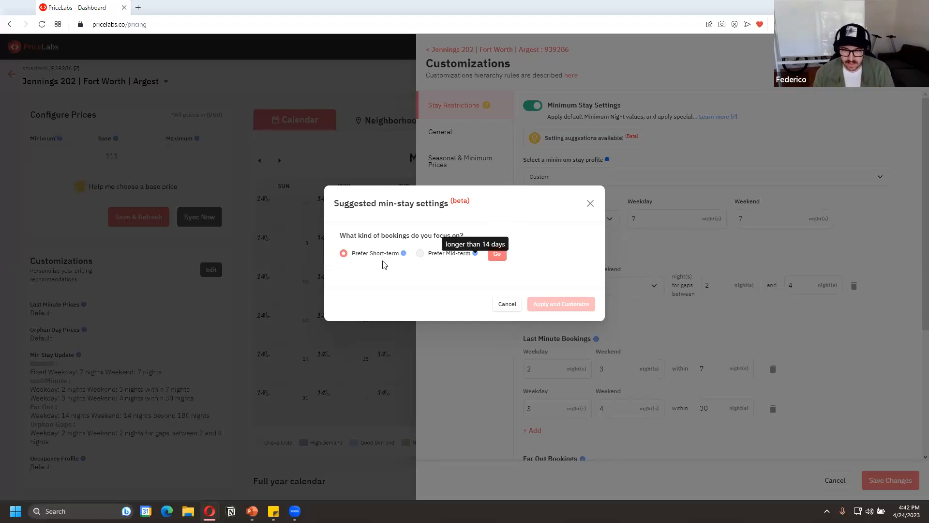
{"action": "mouse_move", "coordinate": [404, 255]}
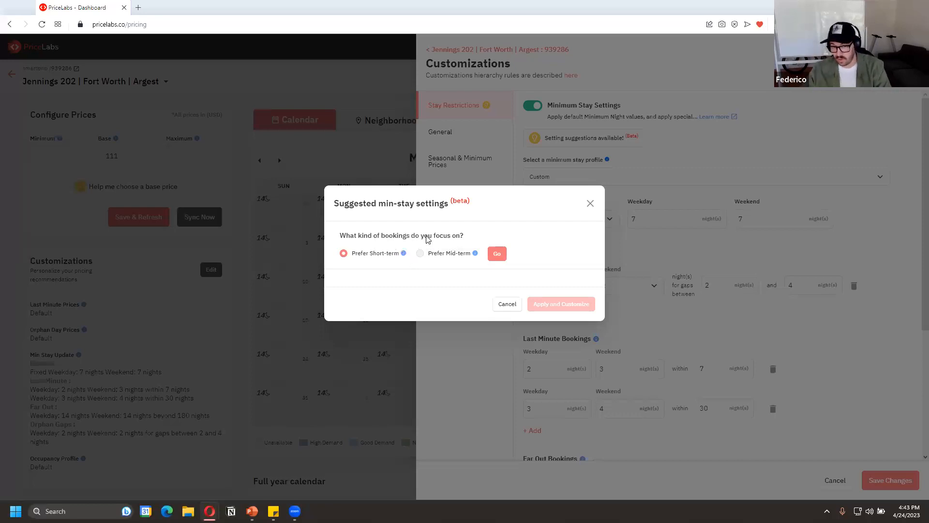
Generate the suggested min-stay settings for the short-term preference, apply them to the listing's customizations, and review the filled-in rules
{"action": "left_click", "coordinate": [496, 253]}
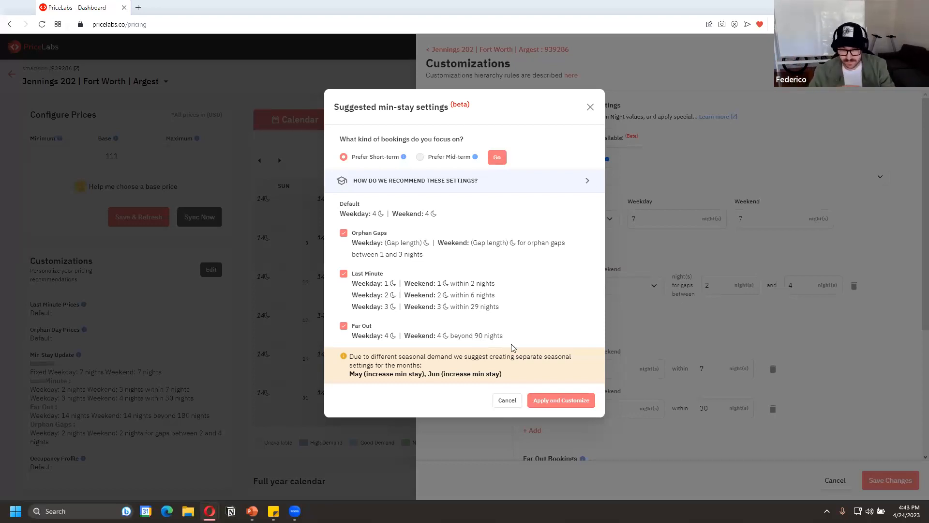
{"action": "left_click", "coordinate": [571, 404]}
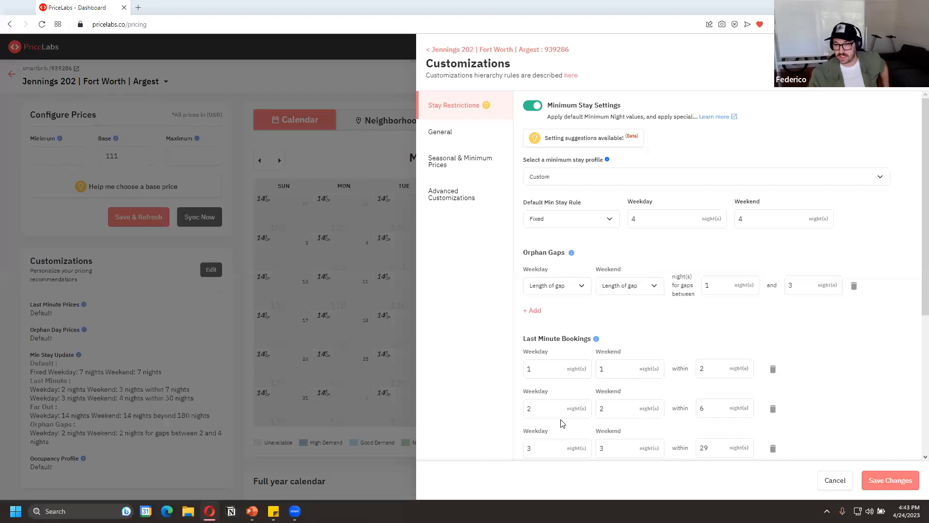
{"action": "scroll", "coordinate": [910, 300], "scroll_direction": "down", "scroll_amount": 5}
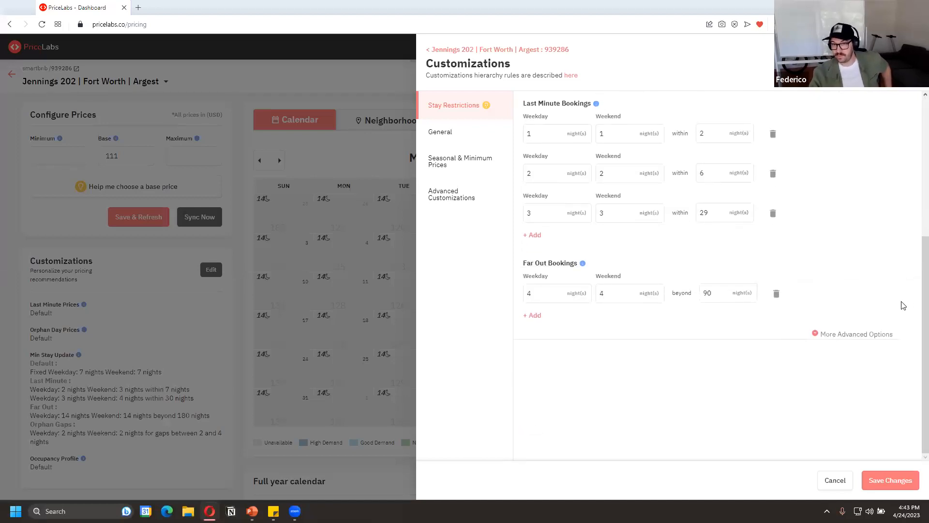
{"action": "scroll", "coordinate": [871, 302], "scroll_direction": "up", "scroll_amount": 3}
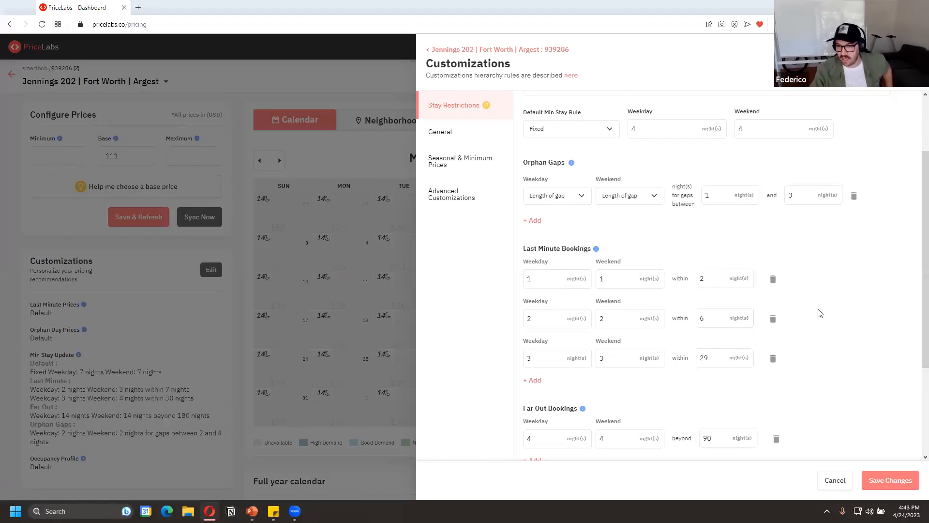
Delete the last minute booking rule for stays within 2 nights and review the remaining stay restrictions
{"action": "left_click", "coordinate": [772, 280]}
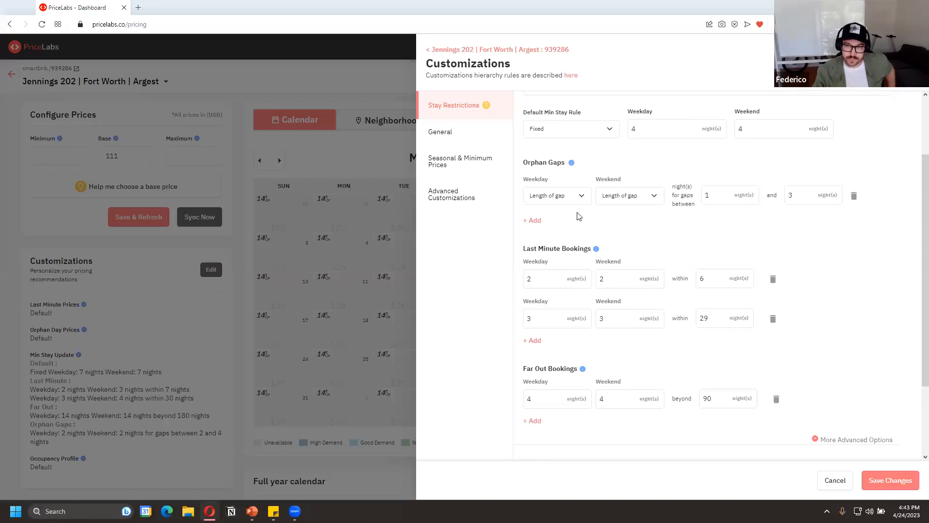
{"action": "scroll", "coordinate": [842, 219], "scroll_direction": "down", "scroll_amount": 2}
{"action": "scroll", "coordinate": [835, 217], "scroll_direction": "up", "scroll_amount": 4}
{"action": "scroll", "coordinate": [834, 214], "scroll_direction": "down", "scroll_amount": 4}
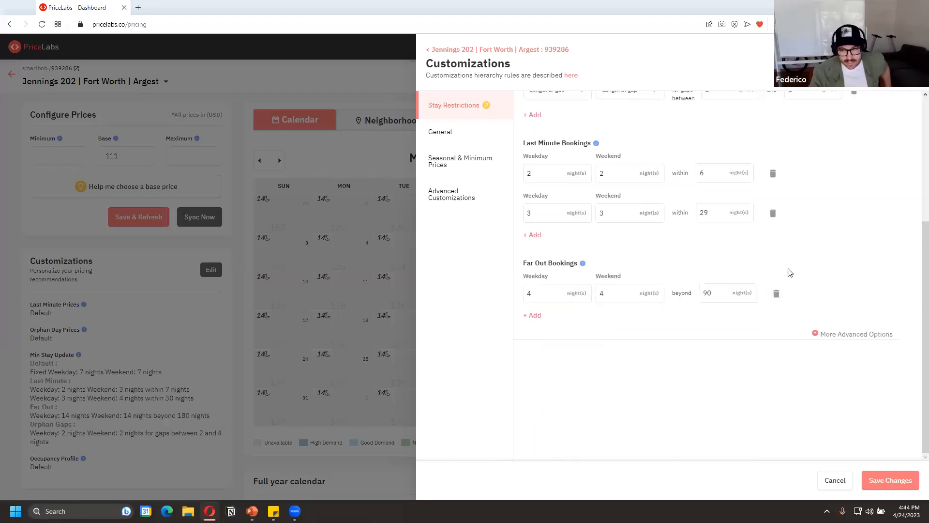
{"action": "scroll", "coordinate": [871, 329], "scroll_direction": "up", "scroll_amount": 4}
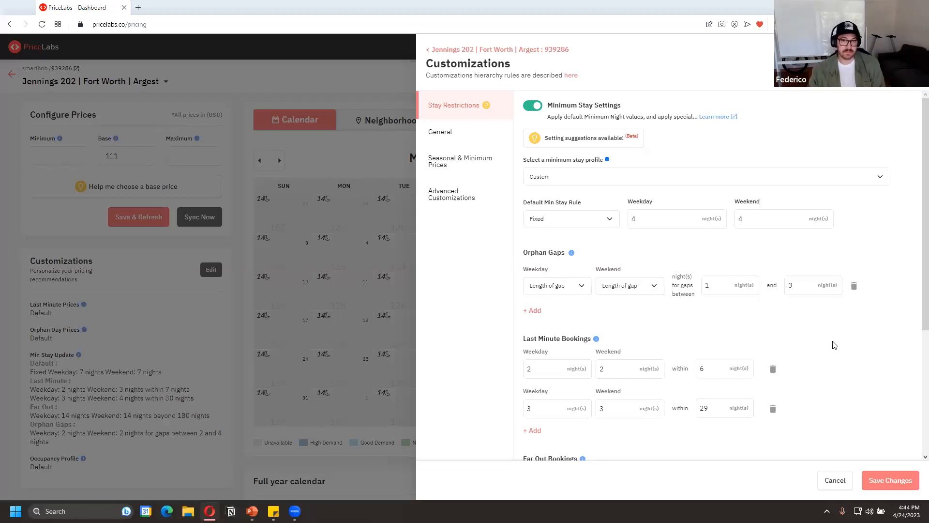
Turn on custom last minute prices in the general customizations with a fixed price of 150 USD within 10 days
{"action": "left_click", "coordinate": [509, 131]}
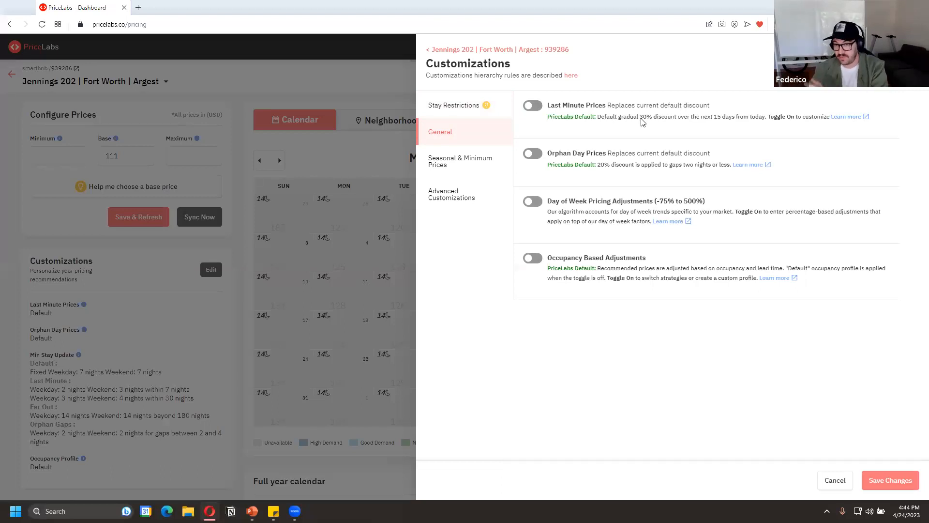
{"action": "left_click", "coordinate": [533, 106]}
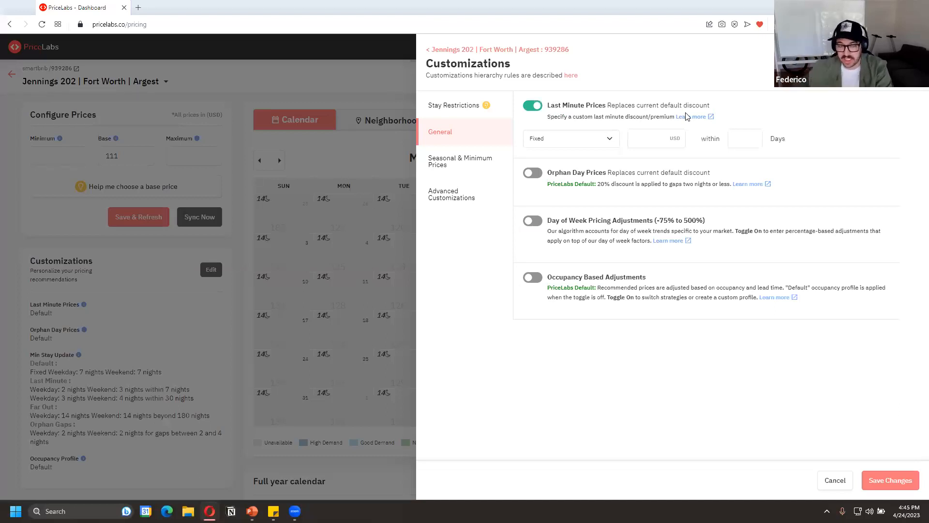
{"action": "left_click", "coordinate": [642, 137]}
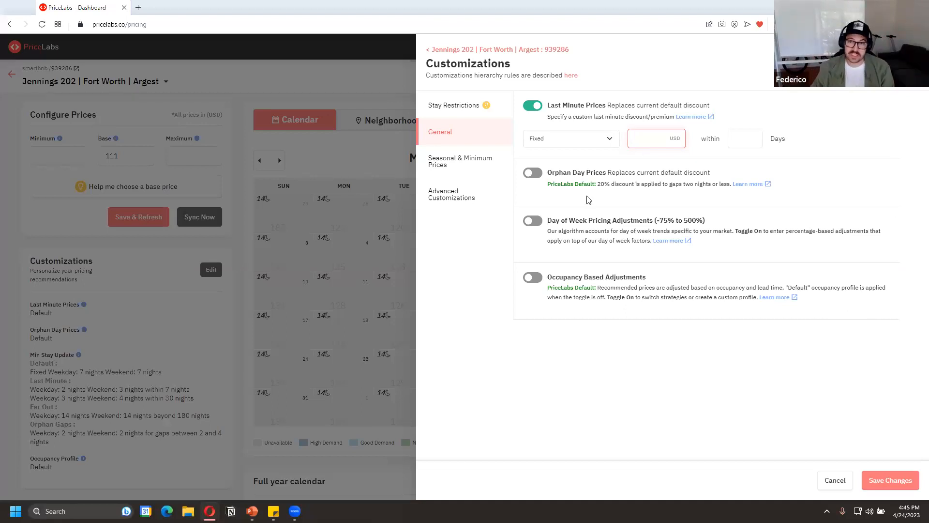
{"action": "type", "text": "150"}
{"action": "key", "text": "Tab"}
{"action": "type", "text": "0"}
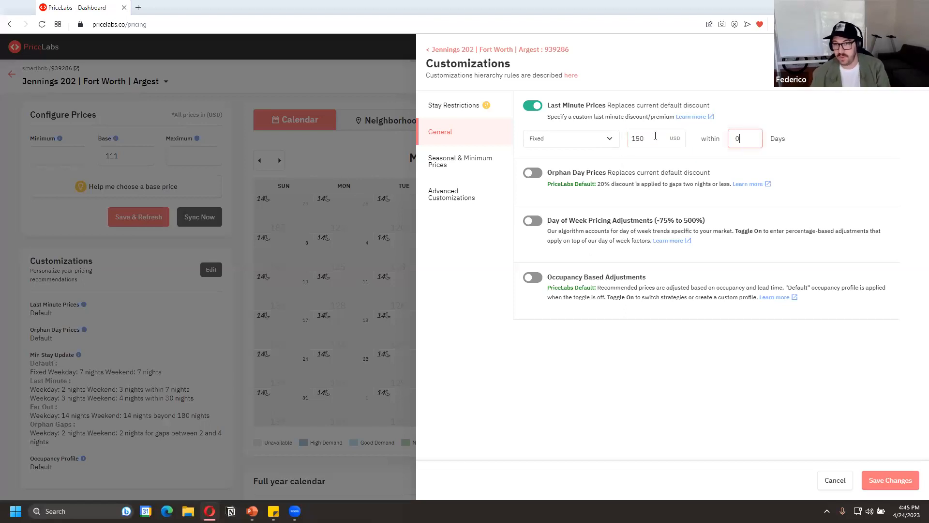
{"action": "type", "text": "10"}
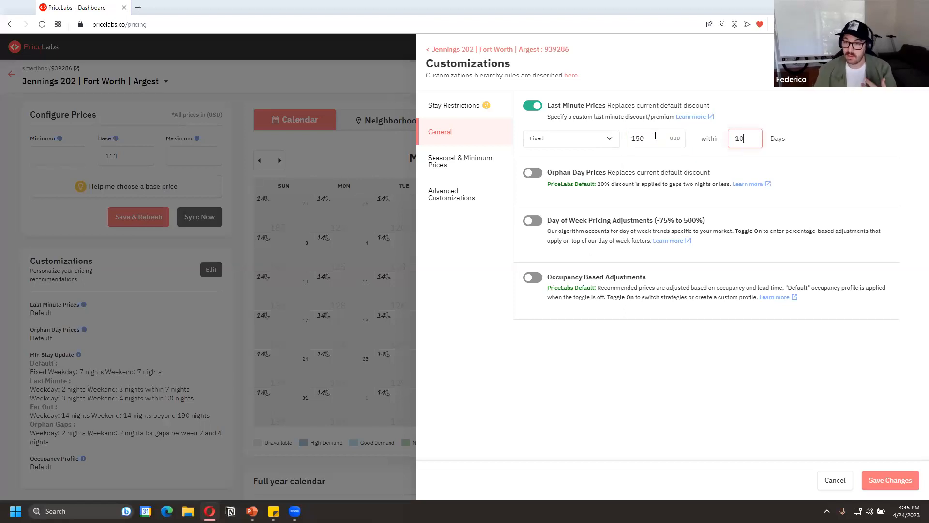
Change the last minute price to a flat 10% premium
{"action": "left_click", "coordinate": [610, 138]}
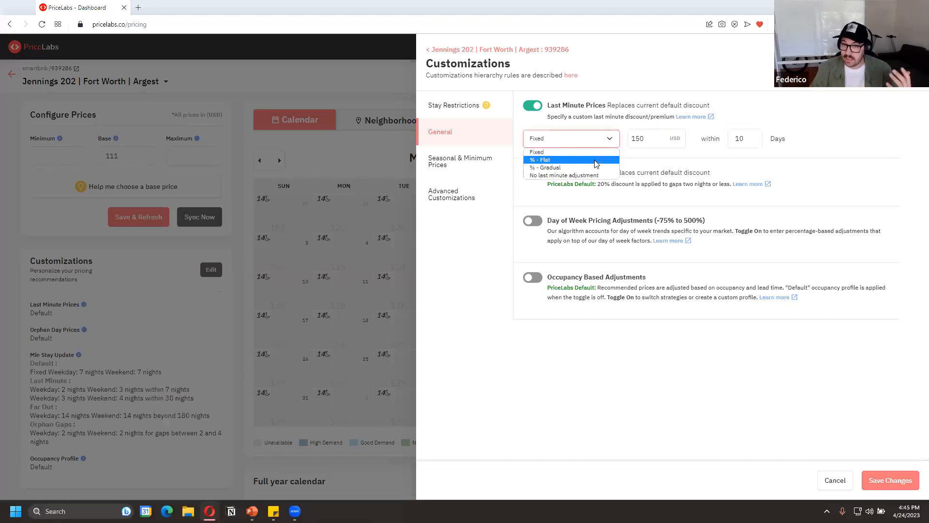
{"action": "left_click", "coordinate": [598, 155]}
{"action": "double_click", "coordinate": [635, 139]}
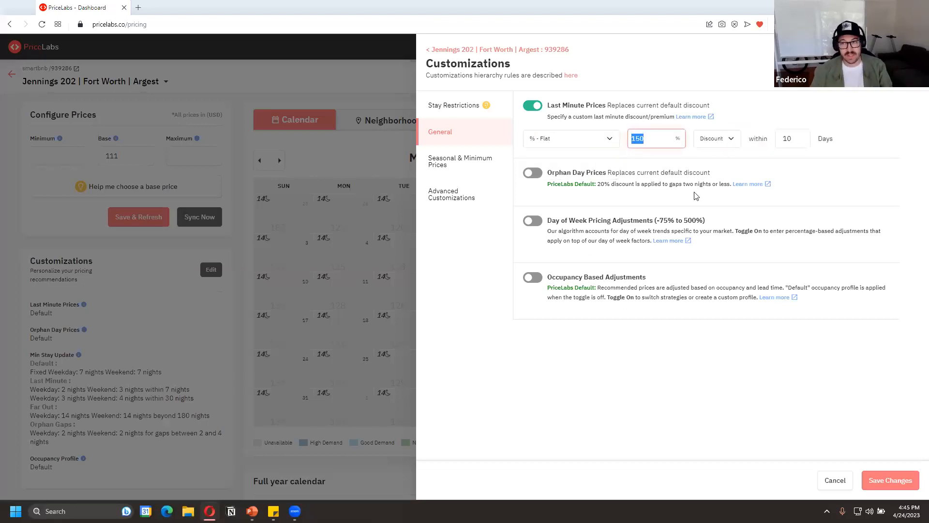
{"action": "type", "text": "10"}
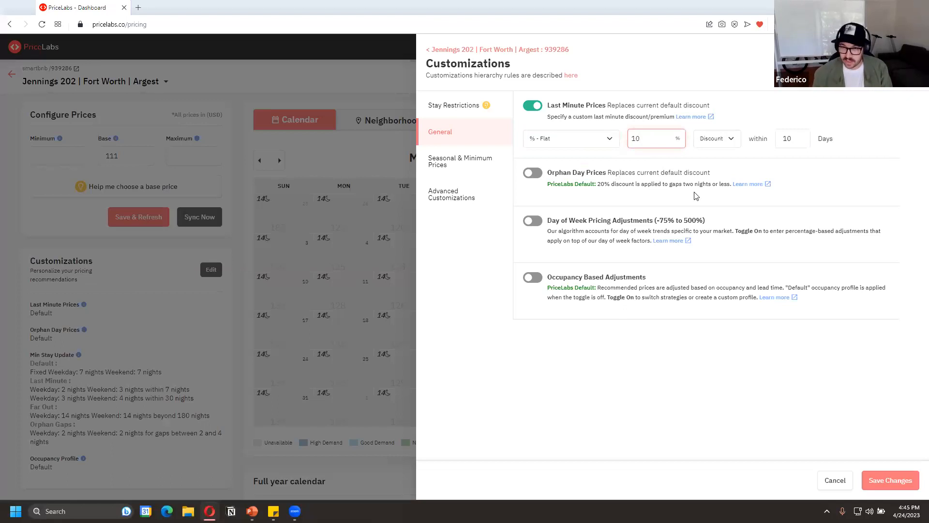
{"action": "left_click", "coordinate": [716, 139]}
{"action": "left_click", "coordinate": [712, 161]}
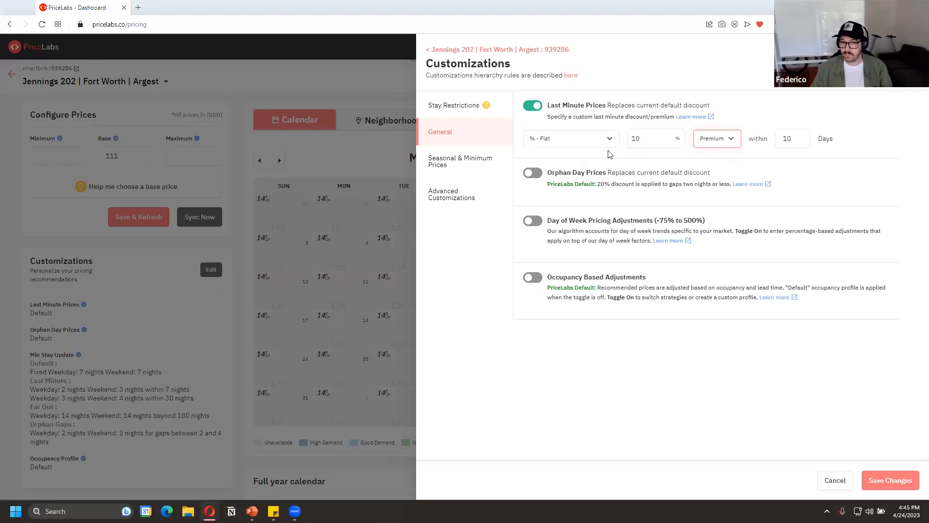
Try the gradual percentage type for last minute prices, and set the customization to no last minute adjustment
{"action": "left_click", "coordinate": [586, 139]}
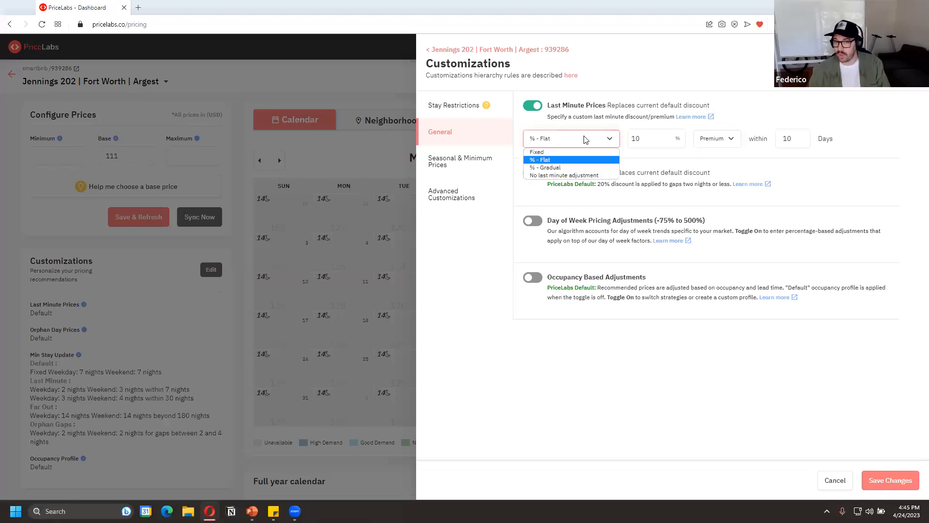
{"action": "left_click", "coordinate": [598, 167]}
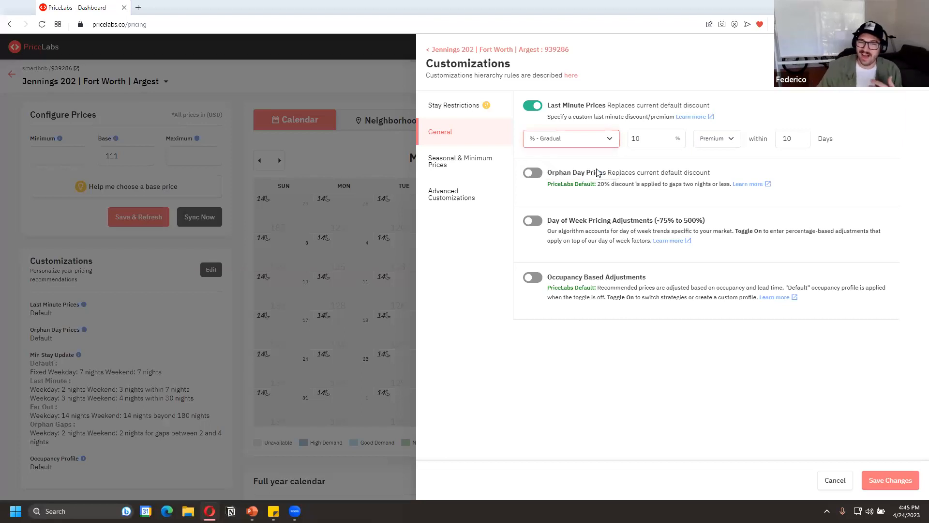
{"action": "left_click", "coordinate": [599, 137]}
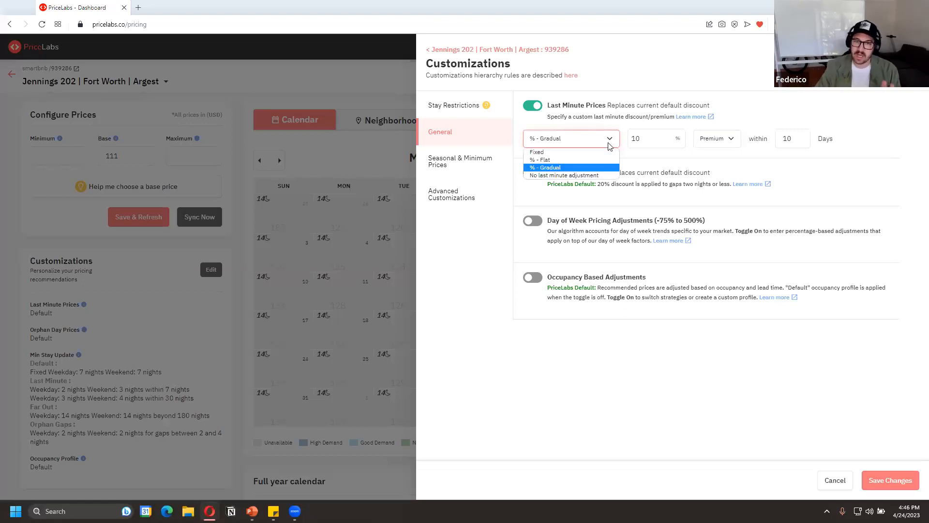
{"action": "left_click", "coordinate": [577, 174]}
{"action": "left_click", "coordinate": [539, 107]}
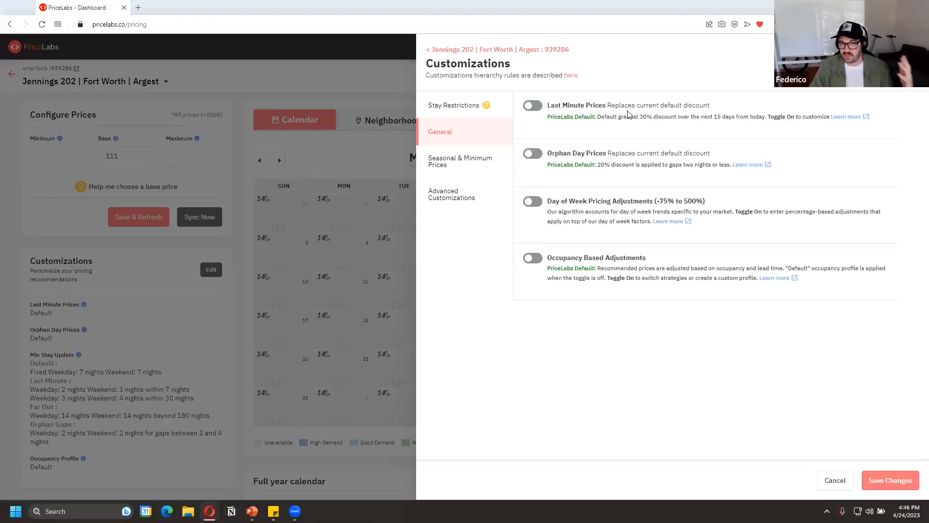
{"action": "left_click", "coordinate": [531, 106]}
{"action": "left_click", "coordinate": [547, 142]}
{"action": "left_click", "coordinate": [532, 105]}
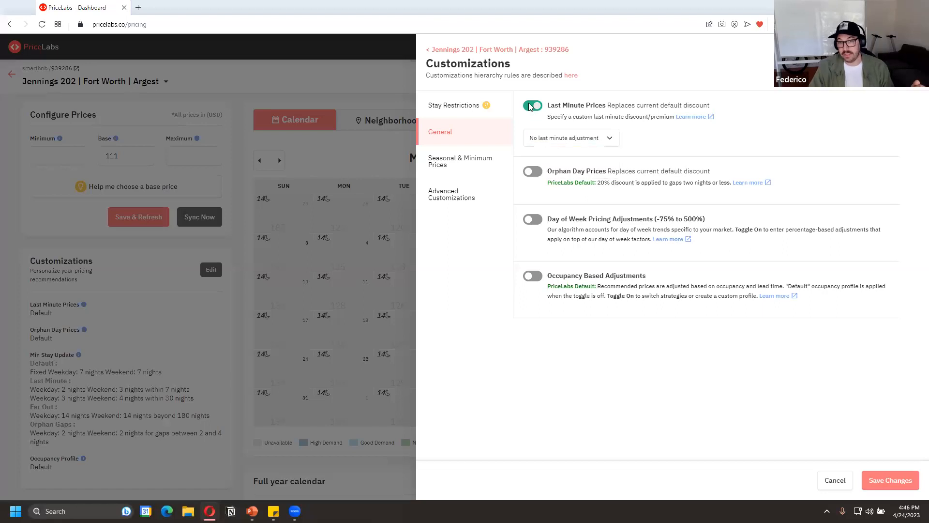
{"action": "left_click", "coordinate": [541, 106]}
{"action": "left_click", "coordinate": [564, 138]}
{"action": "left_click", "coordinate": [564, 174]}
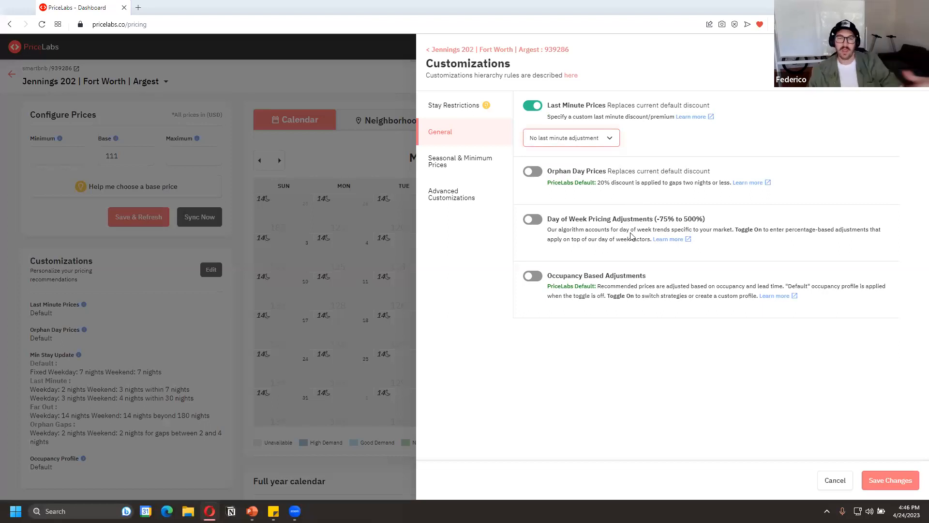
Turn on custom orphan day prices, choose the percentage type, and view the discount and premium choices
{"action": "left_click", "coordinate": [535, 173]}
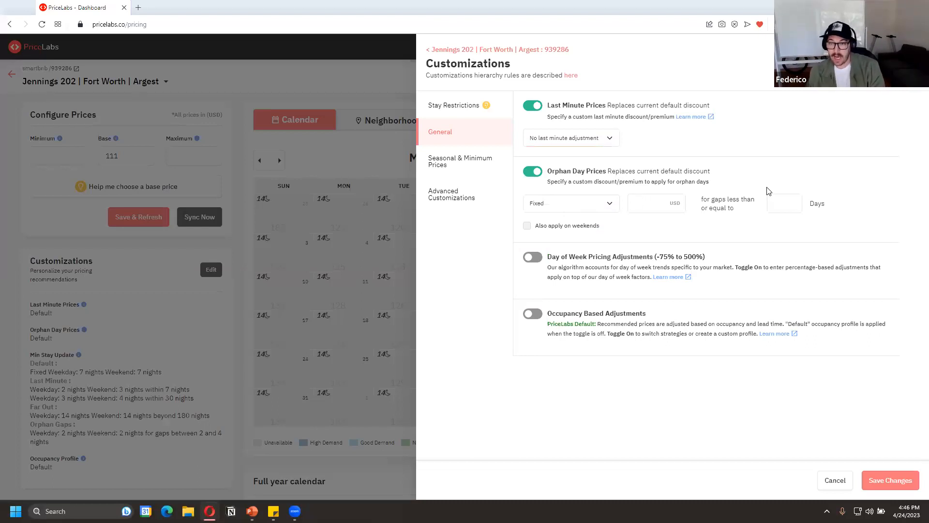
{"action": "left_click", "coordinate": [574, 204]}
{"action": "left_click", "coordinate": [578, 223]}
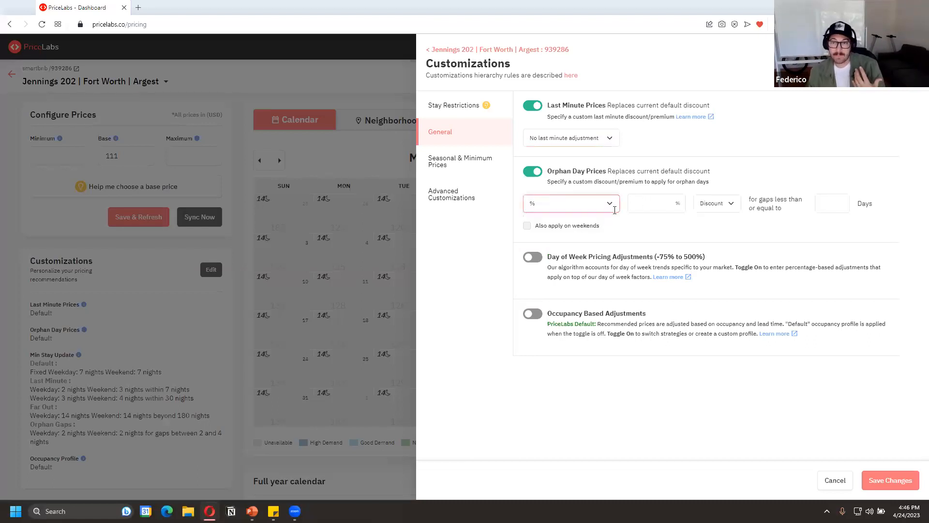
{"action": "left_click", "coordinate": [662, 205]}
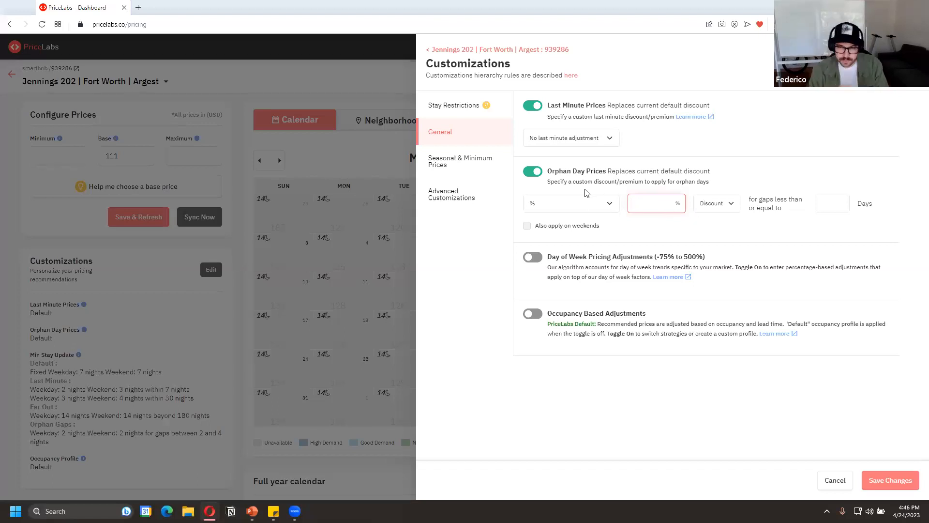
{"action": "left_click", "coordinate": [699, 207]}
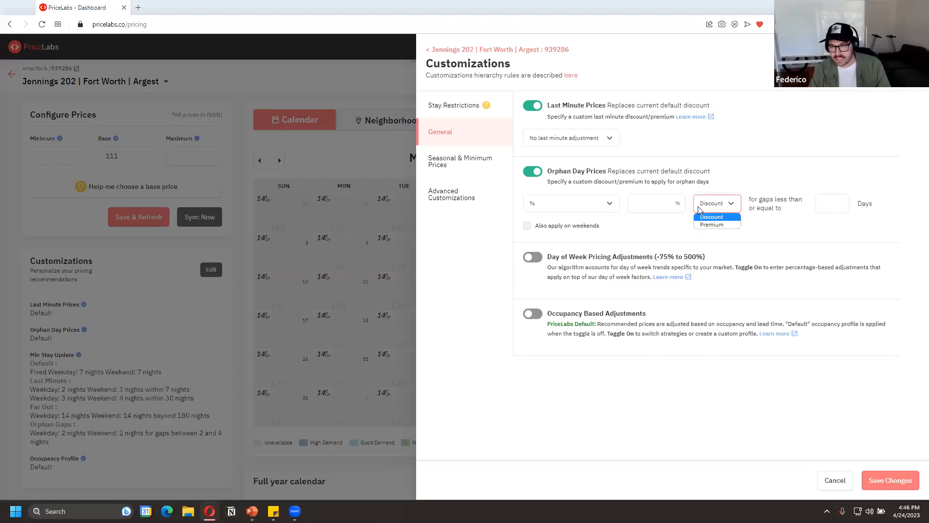
Try the no orphan day adjustment option, and turn off both the orphan day and last minute price customizations
{"action": "left_click", "coordinate": [574, 206]}
{"action": "left_click", "coordinate": [576, 232]}
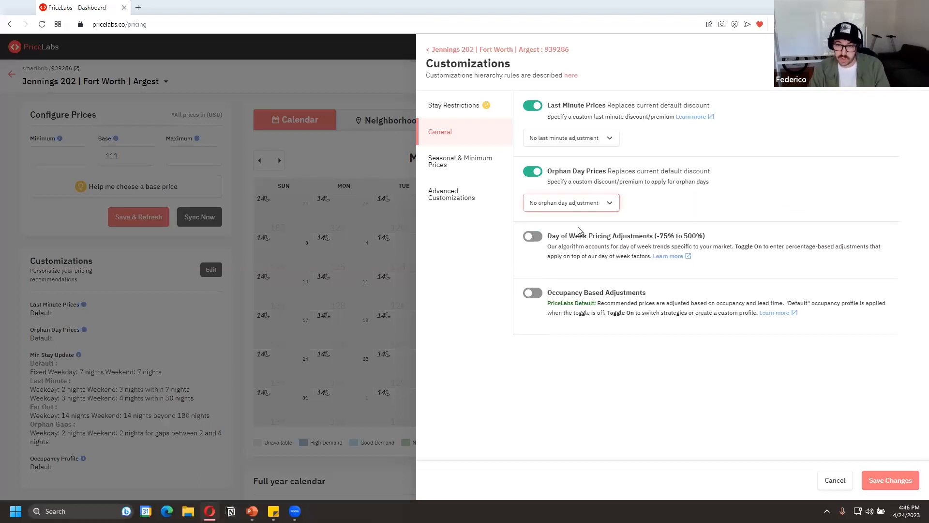
{"action": "left_click", "coordinate": [538, 173]}
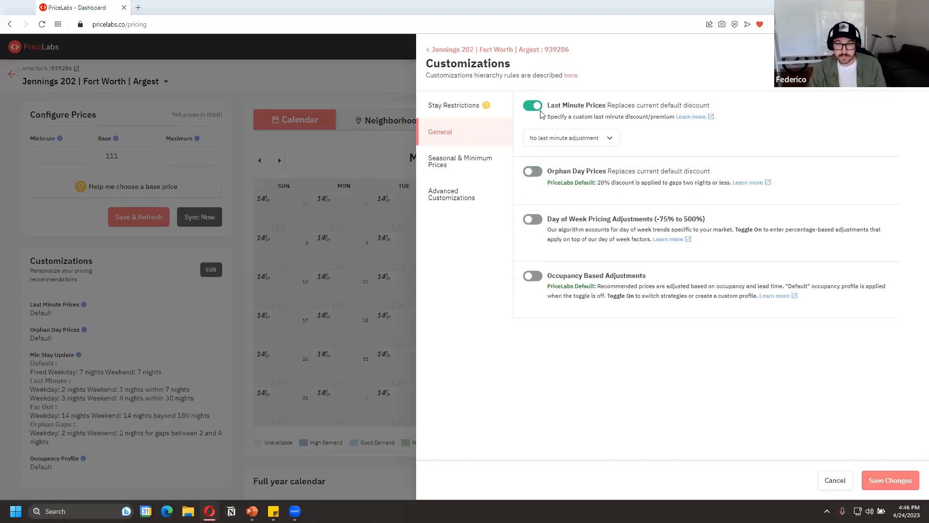
{"action": "left_click", "coordinate": [538, 105]}
Try day of week pricing adjustments of -15% for Tuesday and 10% for Thursday, and turn the customization off
{"action": "left_click", "coordinate": [540, 203]}
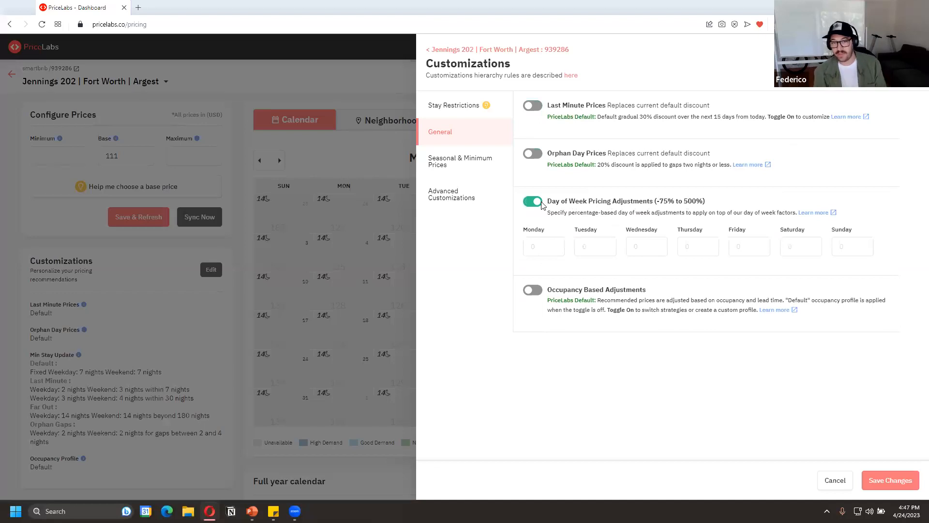
{"action": "left_click", "coordinate": [599, 242]}
{"action": "type", "text": "-15"}
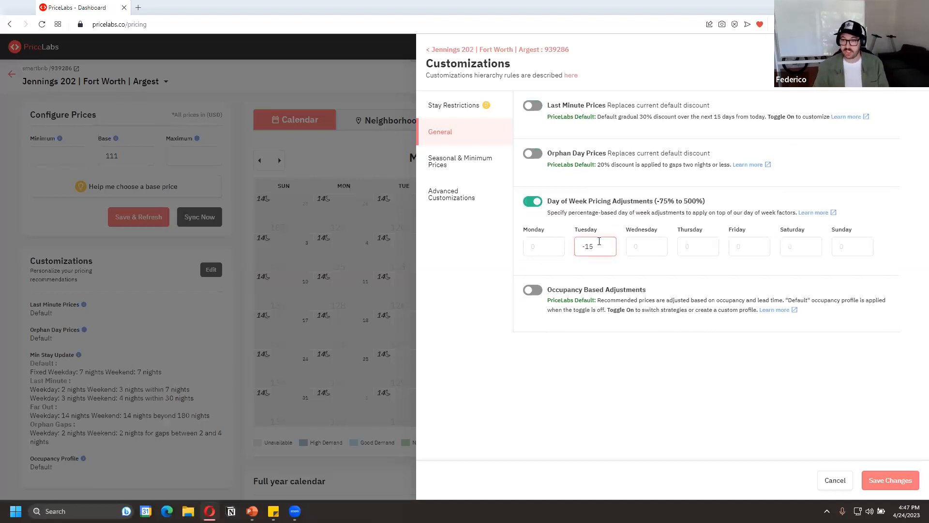
{"action": "left_click", "coordinate": [684, 244]}
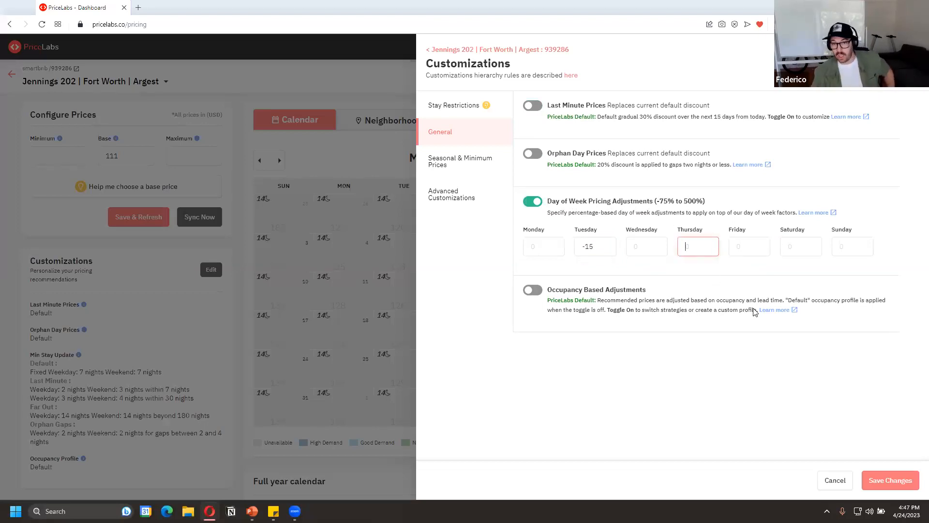
{"action": "type", "text": "10"}
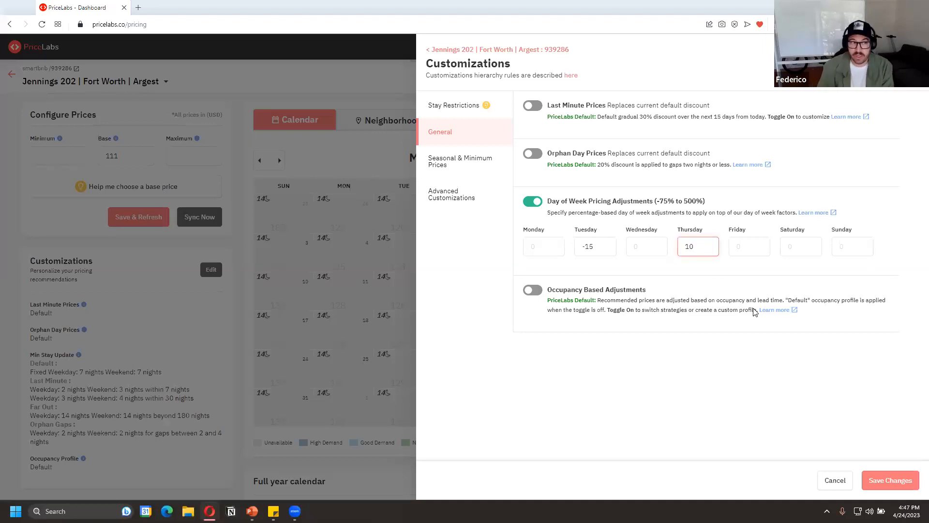
{"action": "left_click", "coordinate": [532, 201]}
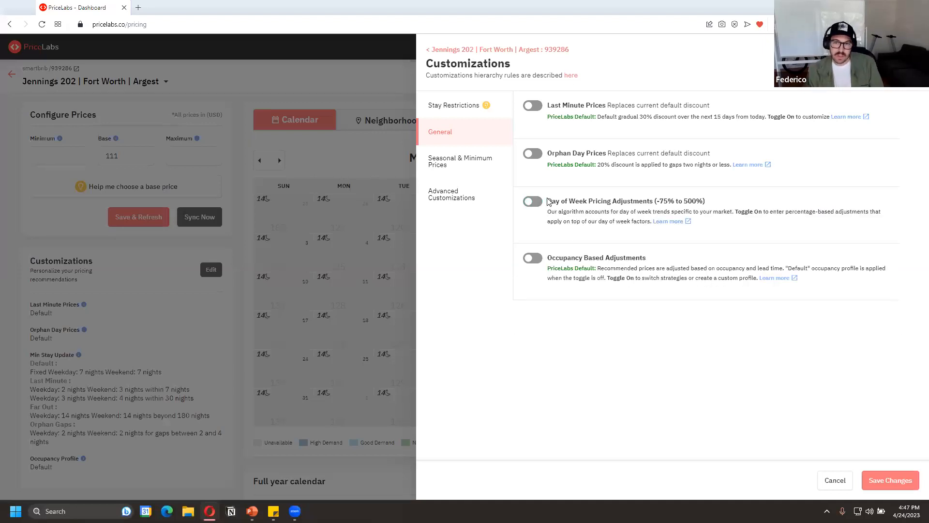
Turn on occupancy based adjustments, choose the Aggressive profile, and review its help article and percentages by occupancy and day range
{"action": "left_click", "coordinate": [532, 258]}
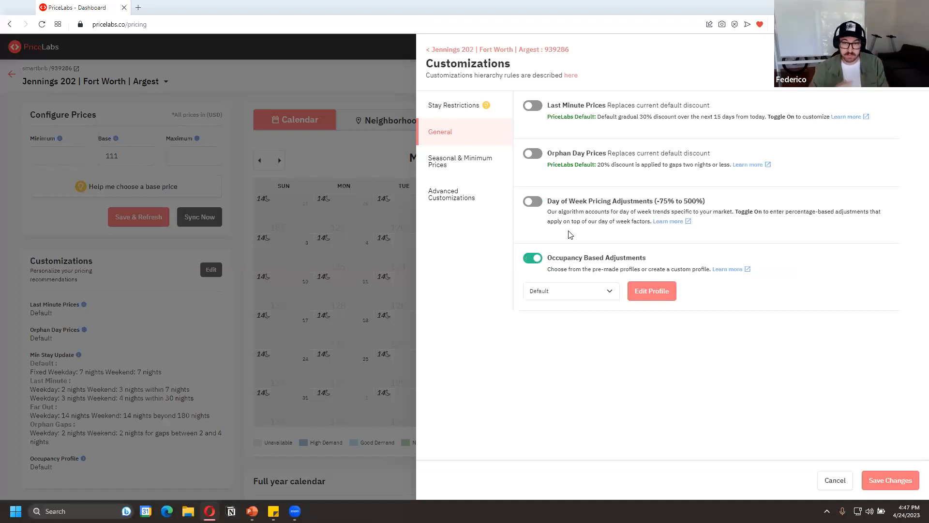
{"action": "left_click", "coordinate": [563, 290]}
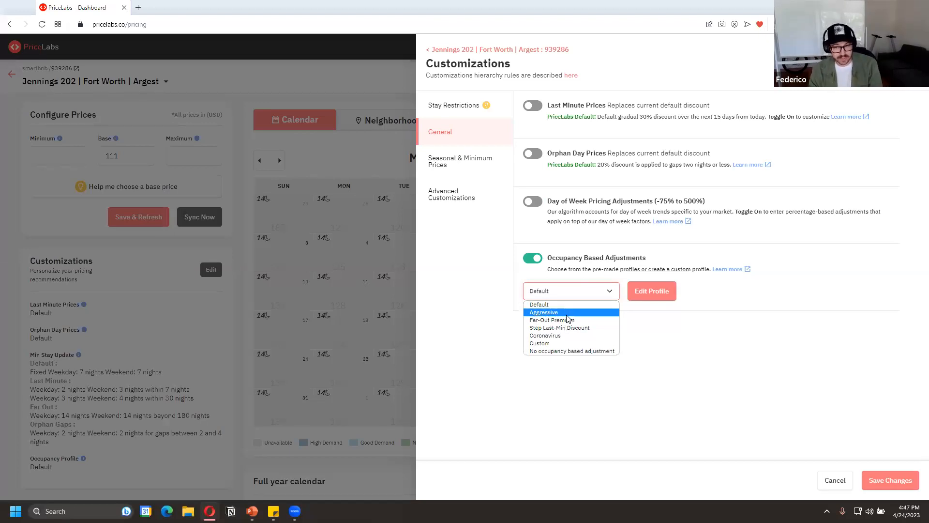
{"action": "left_click", "coordinate": [567, 314]}
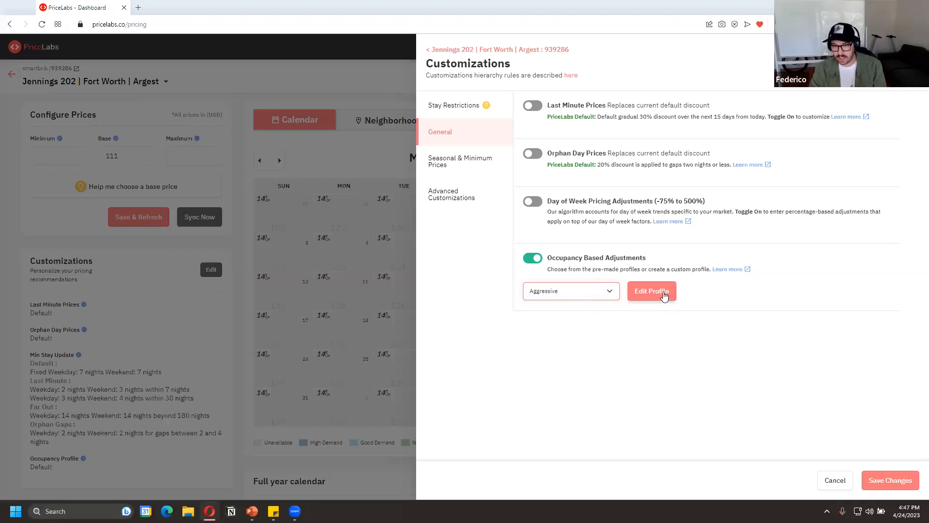
{"action": "left_click", "coordinate": [728, 270]}
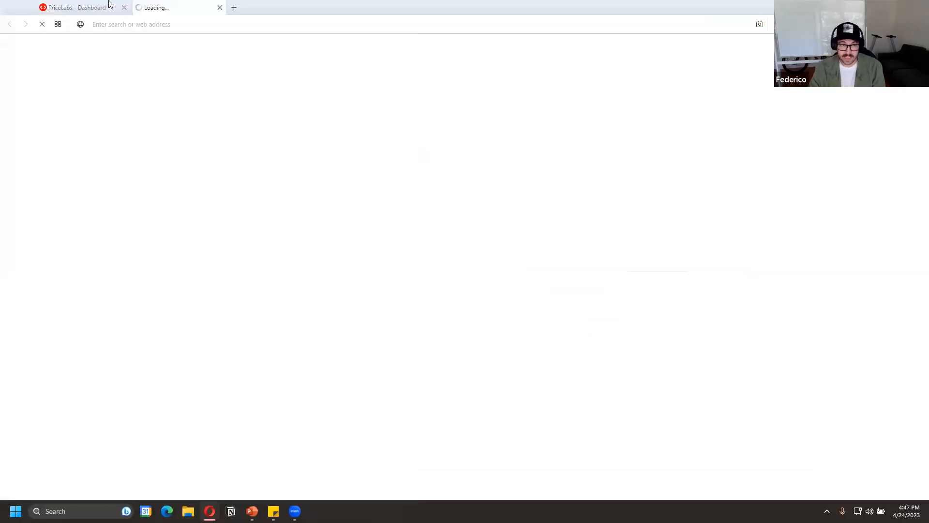
{"action": "scroll", "coordinate": [343, 267], "scroll_direction": "down", "scroll_amount": 5}
{"action": "scroll", "coordinate": [344, 268], "scroll_direction": "down", "scroll_amount": 5}
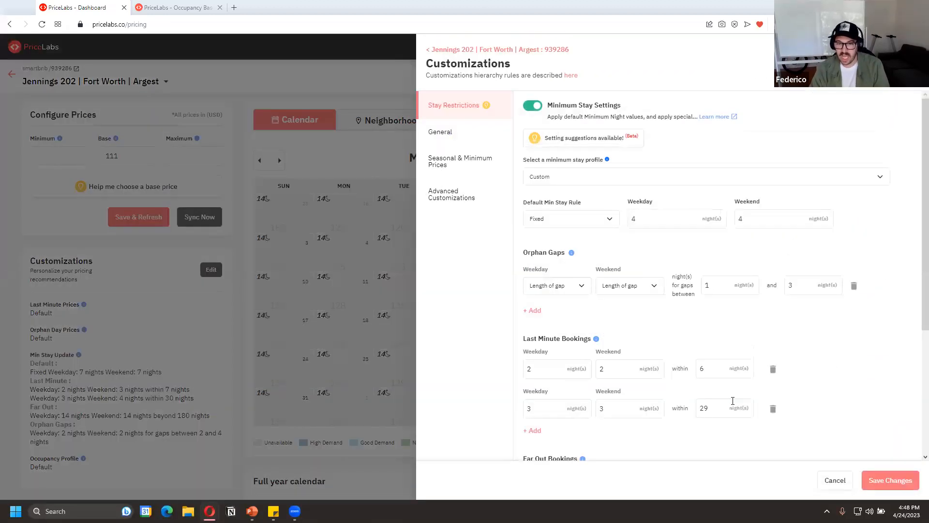
{"action": "scroll", "coordinate": [680, 403], "scroll_direction": "down", "scroll_amount": 5}
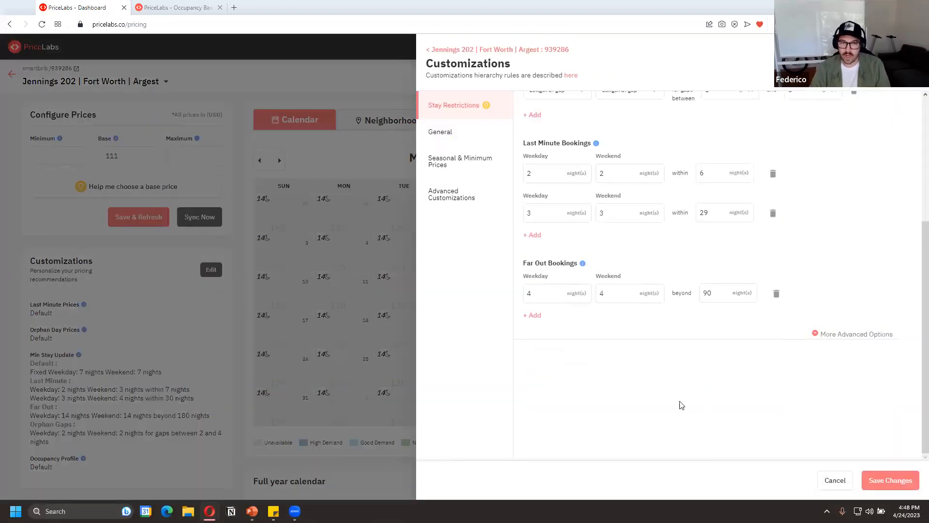
{"action": "left_click", "coordinate": [450, 162]}
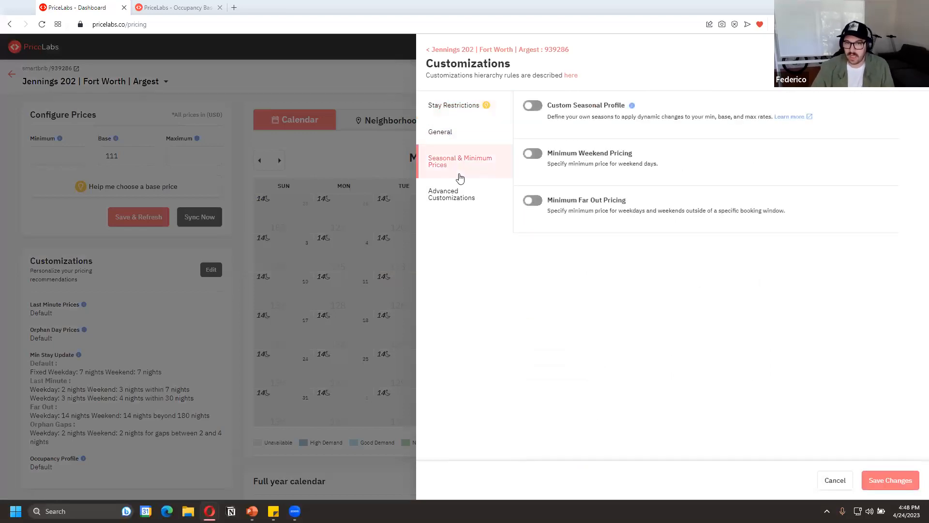
{"action": "left_click", "coordinate": [468, 114]}
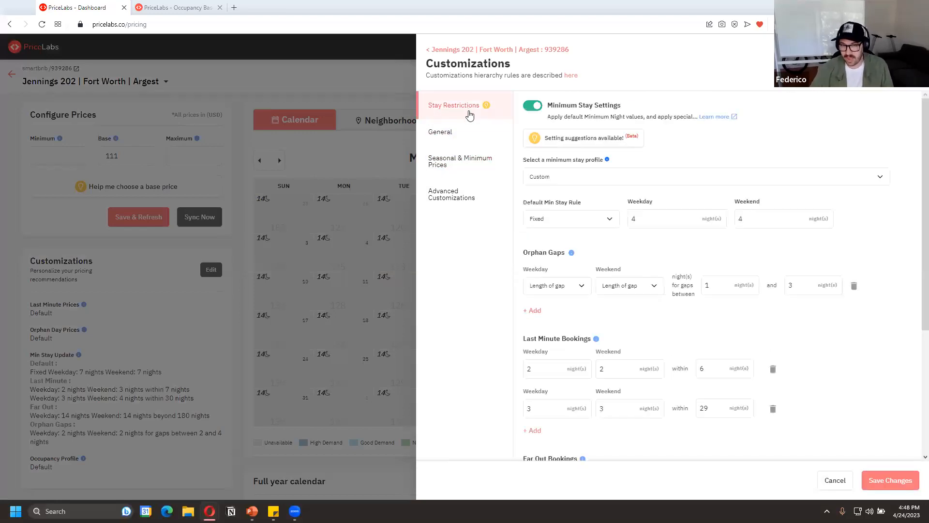
Try the Far-Out Premium occupancy profile, view its adjustment table, and turn off the occupancy based adjustments
{"action": "left_click", "coordinate": [440, 135]}
{"action": "left_click", "coordinate": [584, 298]}
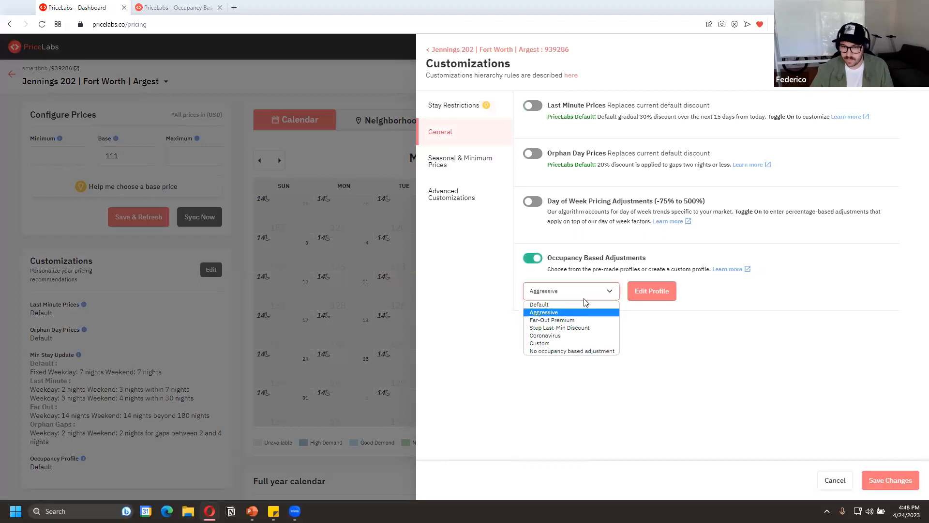
{"action": "left_click", "coordinate": [575, 320]}
{"action": "left_click", "coordinate": [646, 293]}
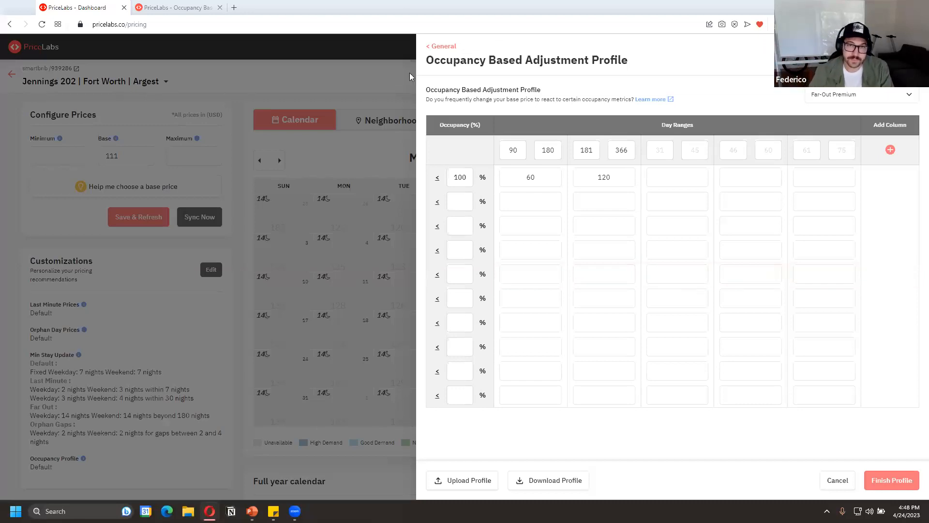
{"action": "left_click", "coordinate": [440, 46]}
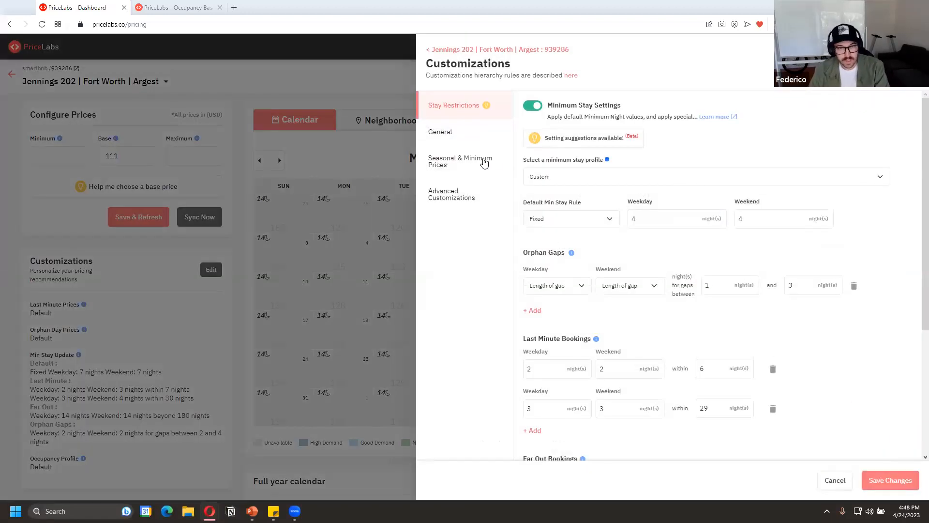
{"action": "left_click", "coordinate": [484, 161]}
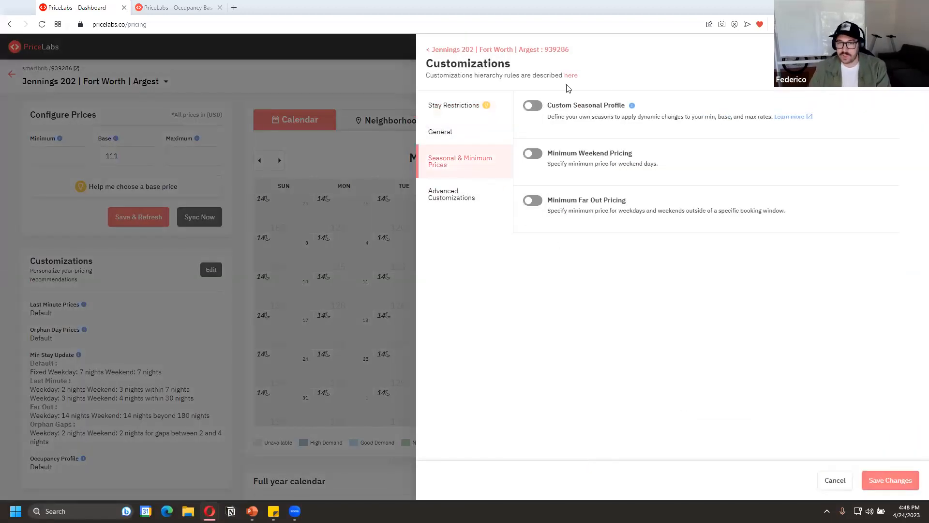
{"action": "left_click", "coordinate": [500, 139]}
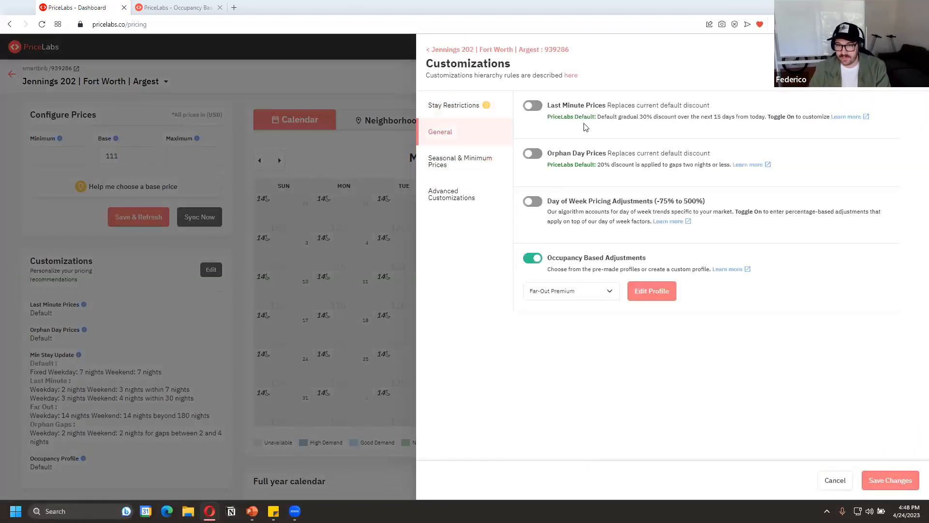
{"action": "left_click", "coordinate": [532, 258]}
Turn on the custom seasonal profile and add a season named Ski to it
{"action": "left_click", "coordinate": [492, 170]}
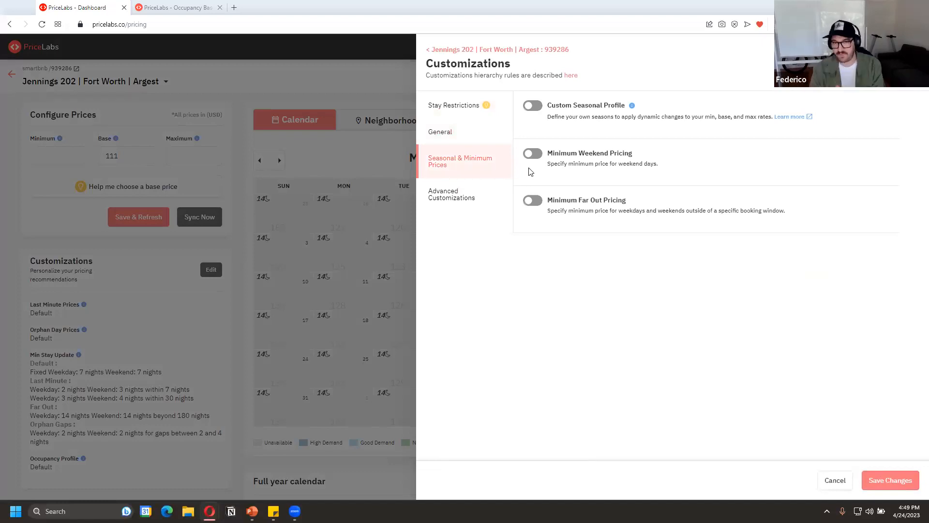
{"action": "left_click", "coordinate": [533, 105]}
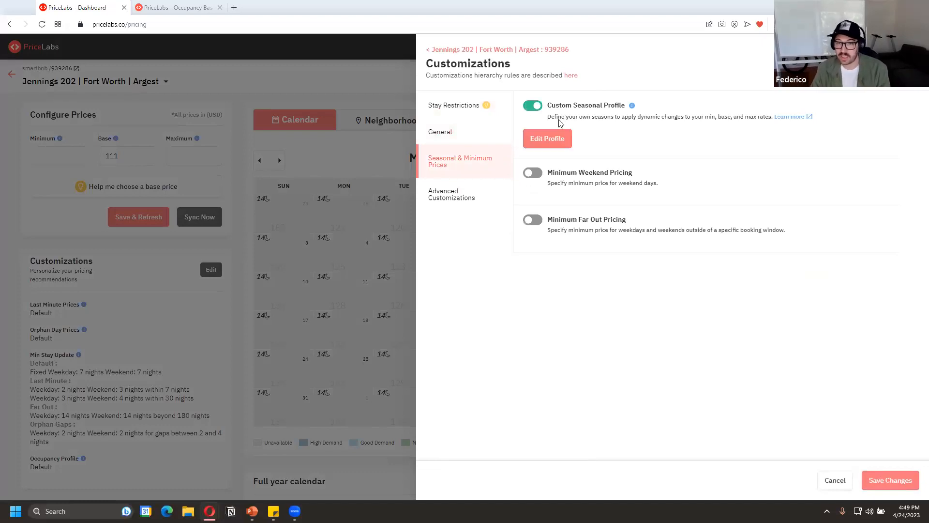
{"action": "left_click", "coordinate": [553, 136]}
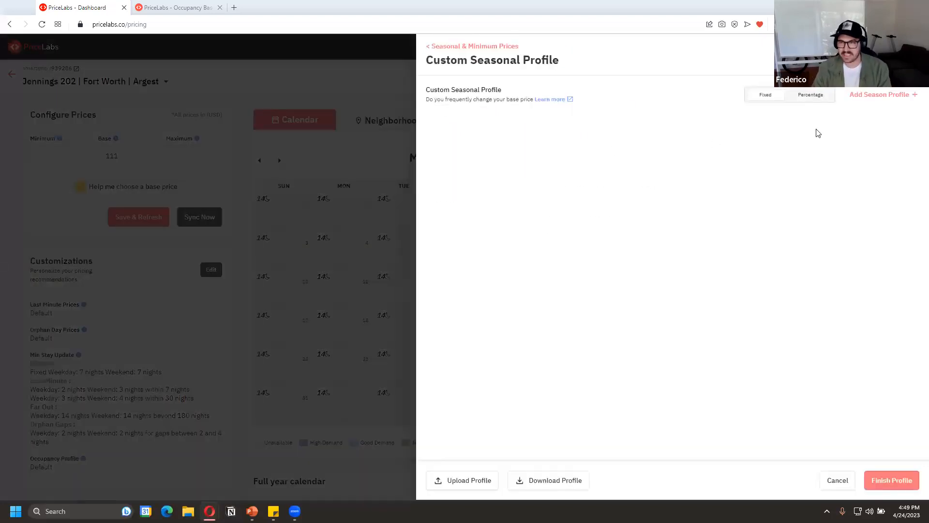
{"action": "left_click", "coordinate": [857, 95]}
{"action": "left_click", "coordinate": [487, 150]}
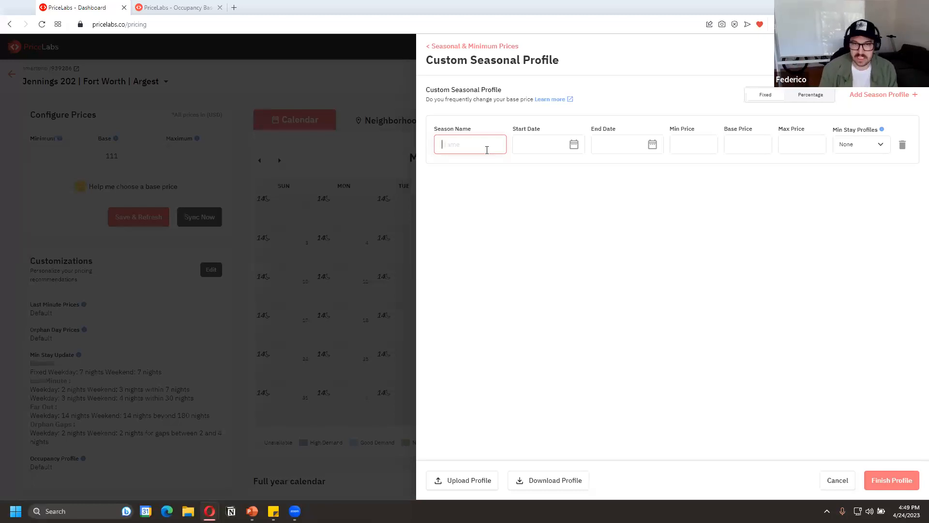
{"action": "type", "text": "Ski"}
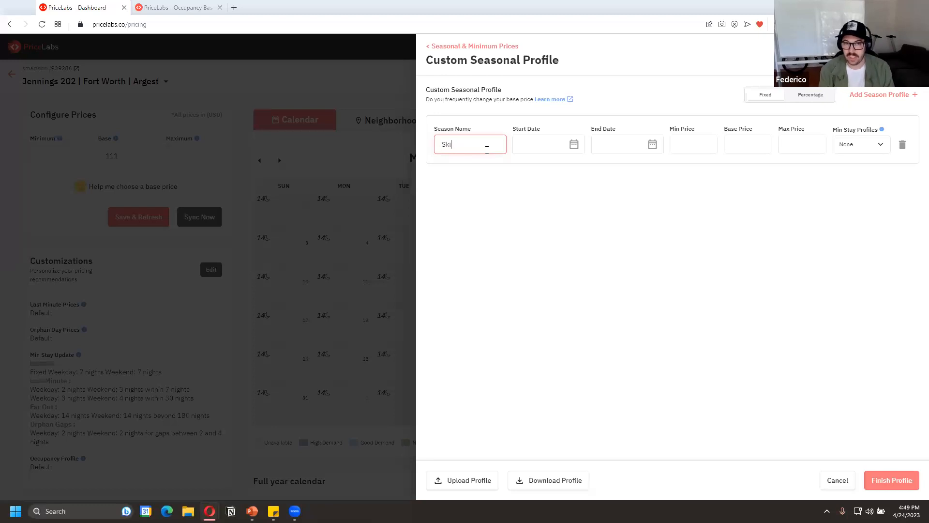
Set the Ski season's start date to November 1
{"action": "key", "text": "Tab"}
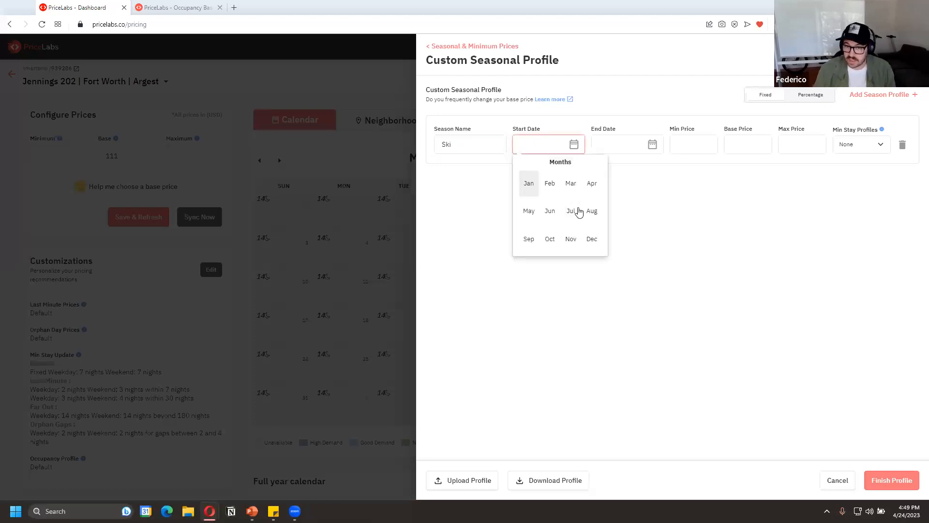
{"action": "left_click", "coordinate": [574, 213]}
{"action": "left_click", "coordinate": [573, 148]}
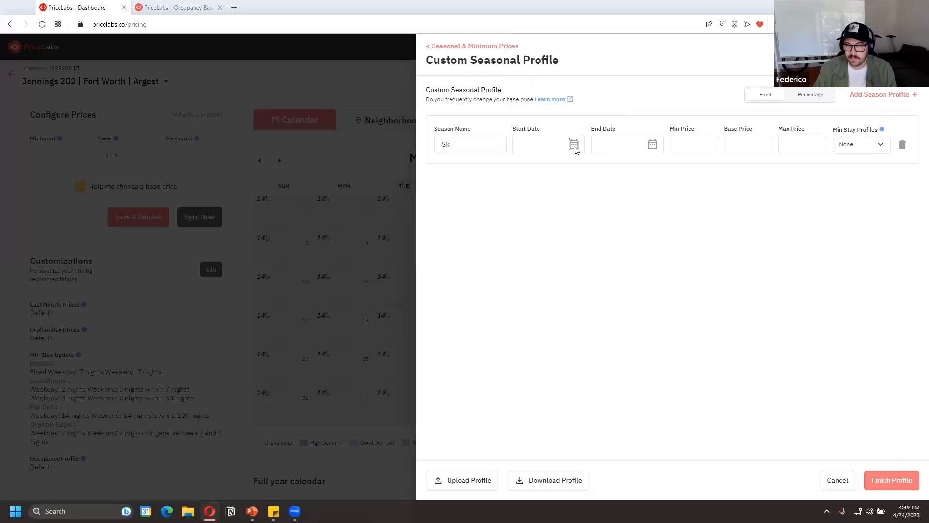
{"action": "left_click", "coordinate": [559, 142]}
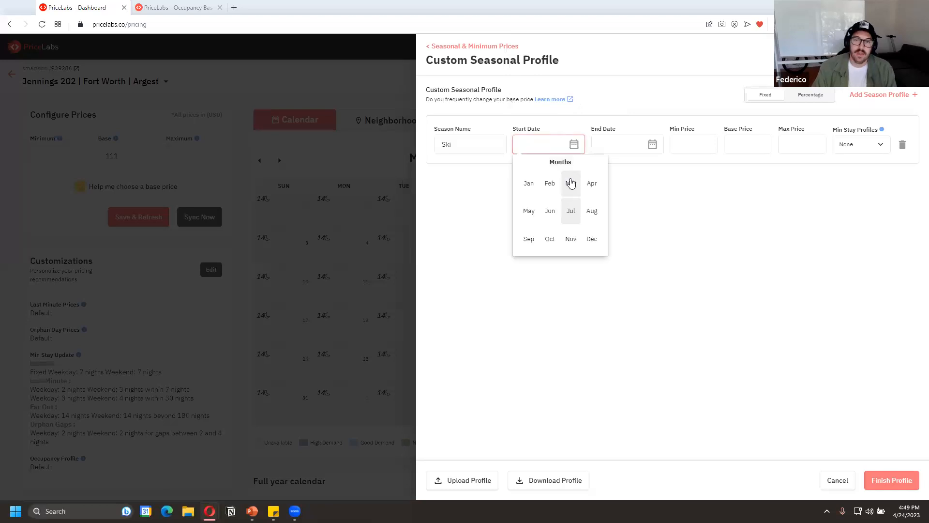
{"action": "left_click", "coordinate": [573, 239]}
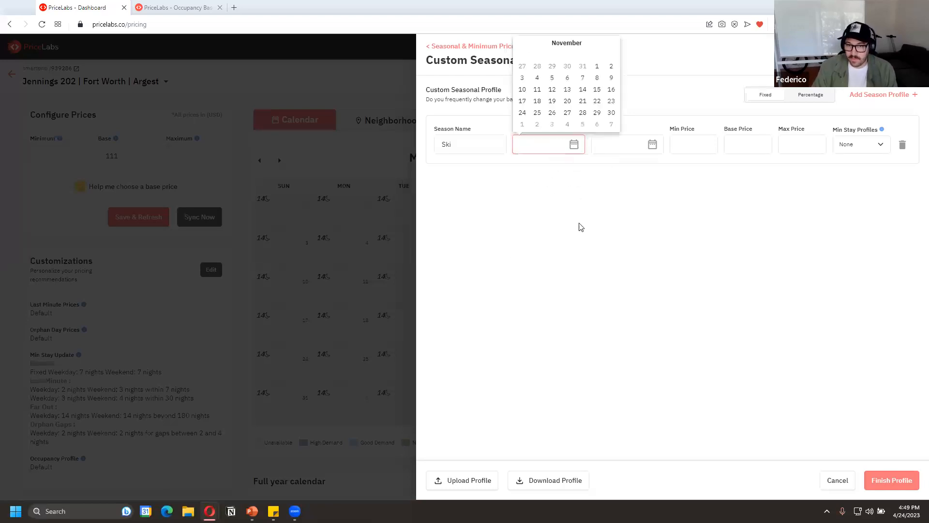
{"action": "left_click", "coordinate": [597, 66]}
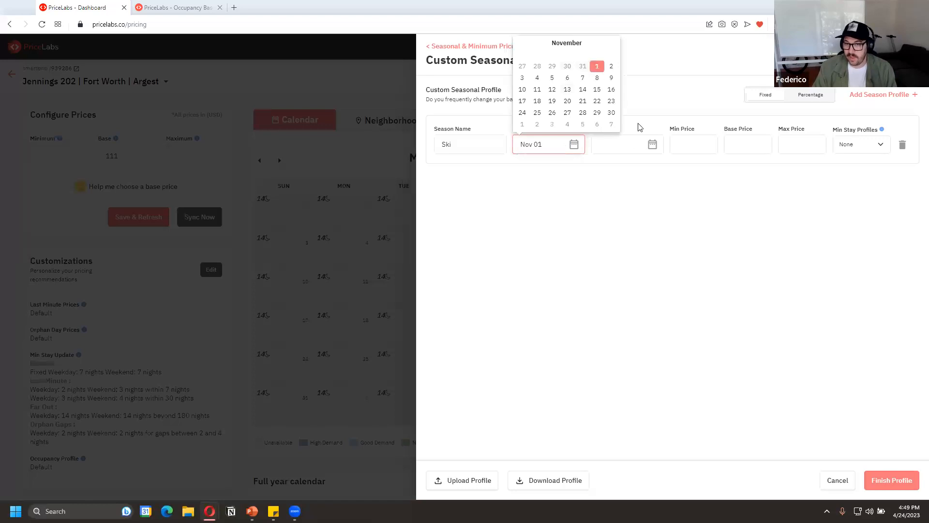
Set the Ski season's end date to December 28
{"action": "left_click", "coordinate": [652, 145]}
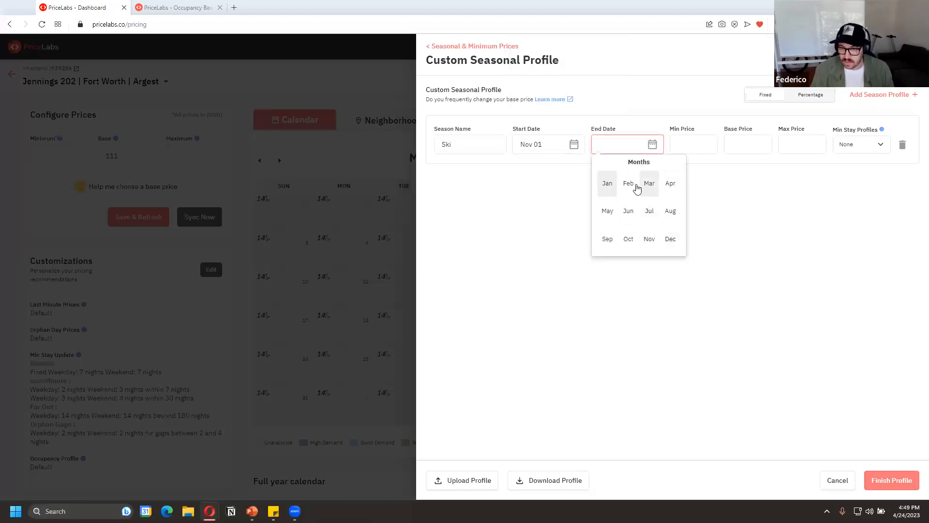
{"action": "left_click", "coordinate": [634, 183]}
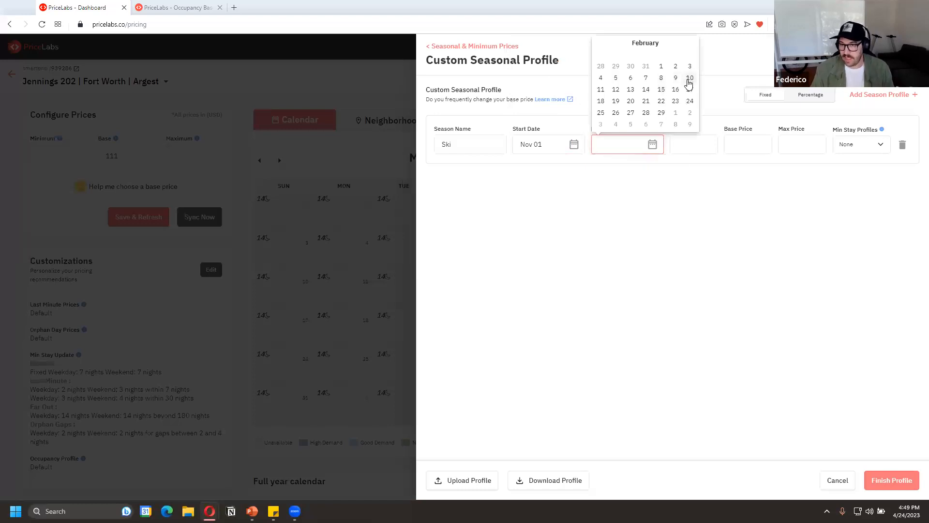
{"action": "left_click", "coordinate": [690, 78]}
{"action": "left_click", "coordinate": [651, 145]}
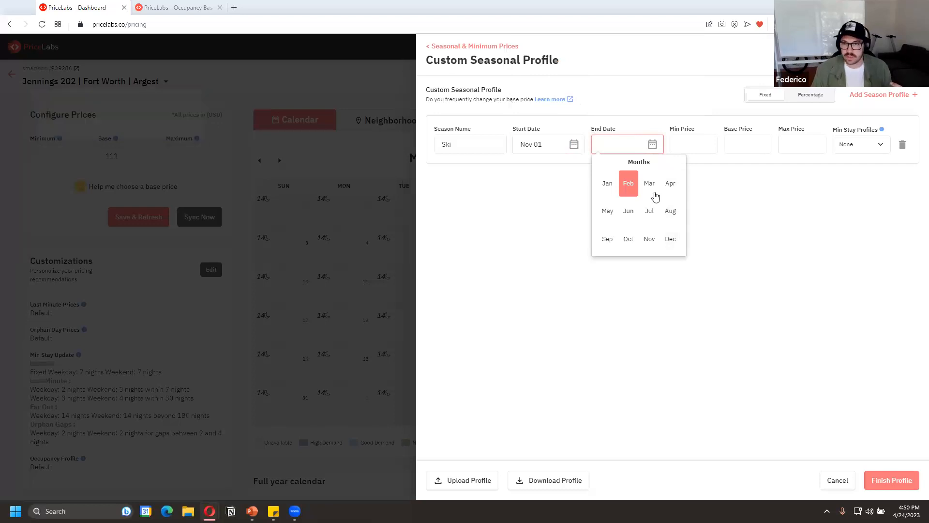
{"action": "left_click", "coordinate": [671, 238]}
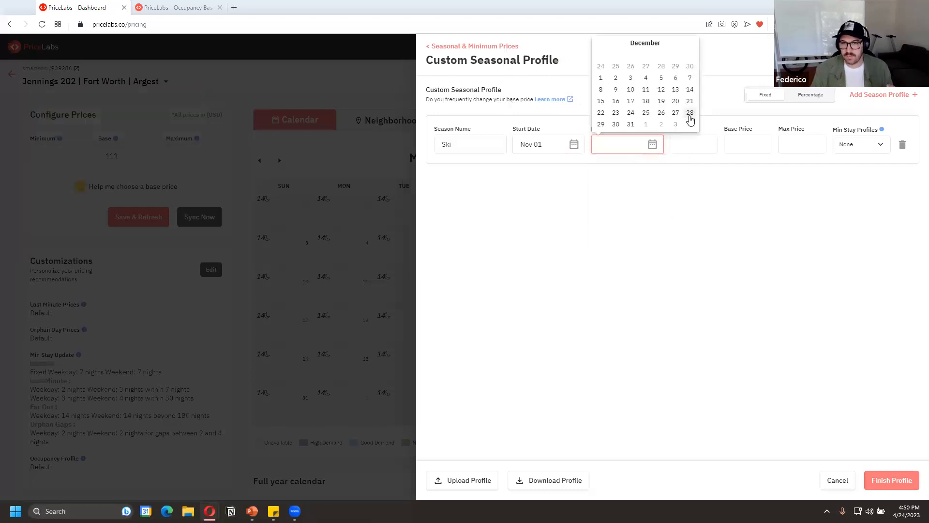
{"action": "left_click", "coordinate": [690, 113]}
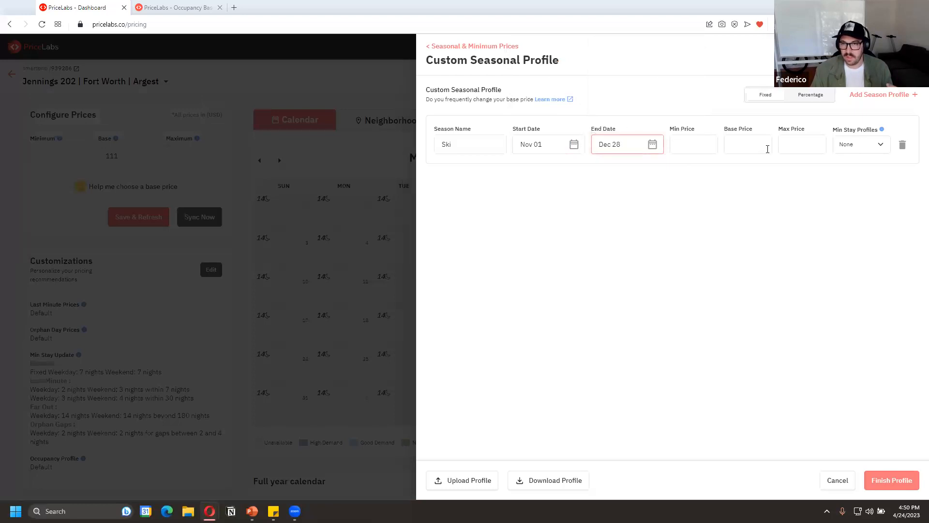
Try switching the seasonal prices from fixed to percentage based, and turn off the custom seasonal profile
{"action": "left_click", "coordinate": [688, 150]}
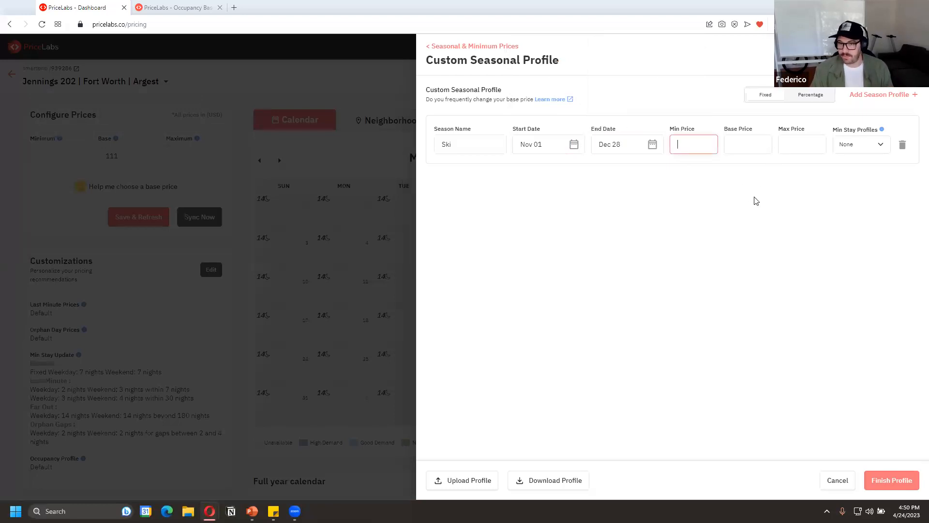
{"action": "left_click", "coordinate": [751, 151]}
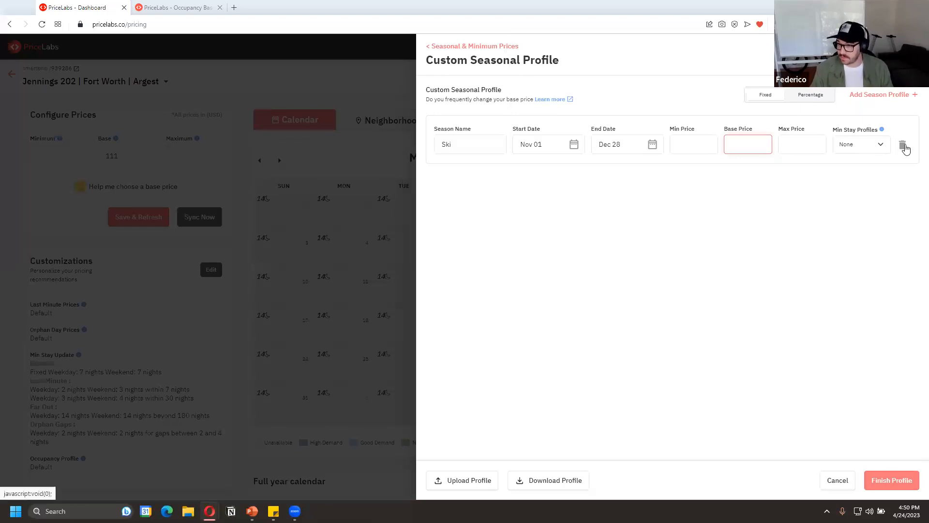
{"action": "left_click", "coordinate": [817, 96]}
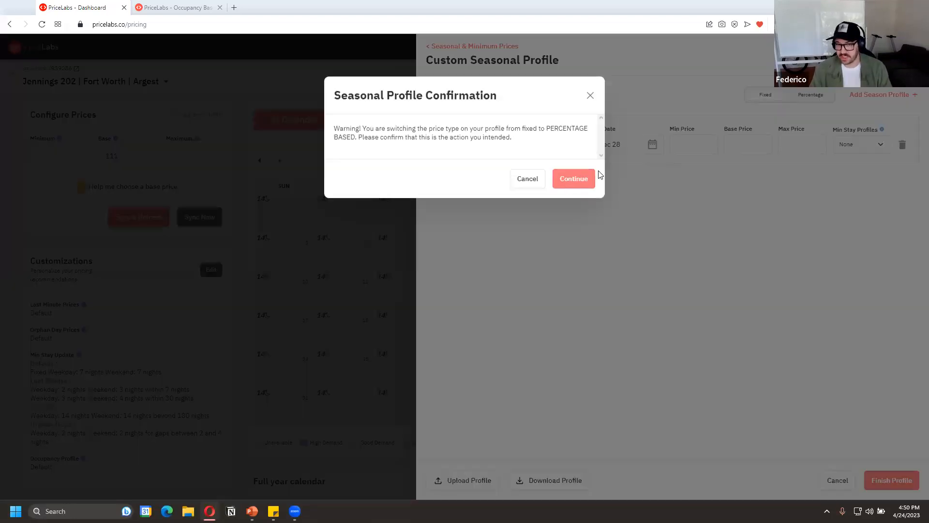
{"action": "left_click", "coordinate": [525, 185]}
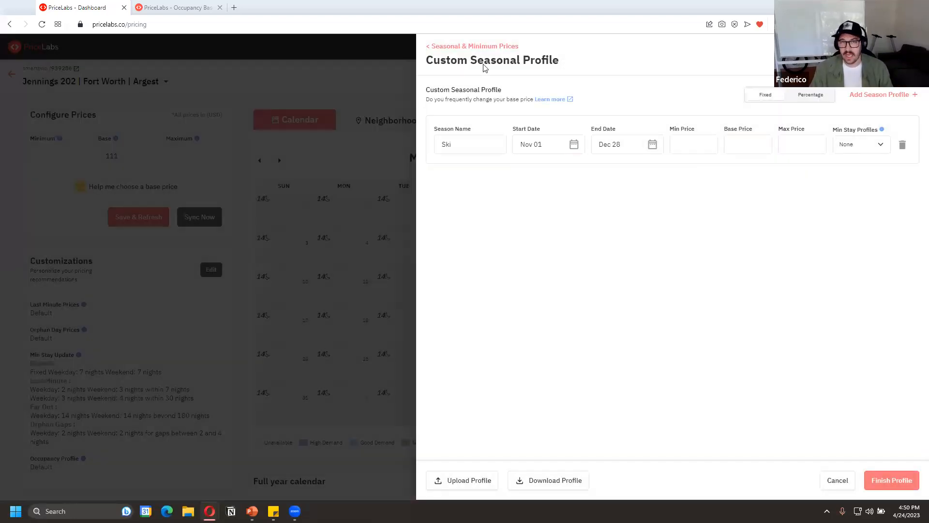
{"action": "left_click", "coordinate": [461, 47]}
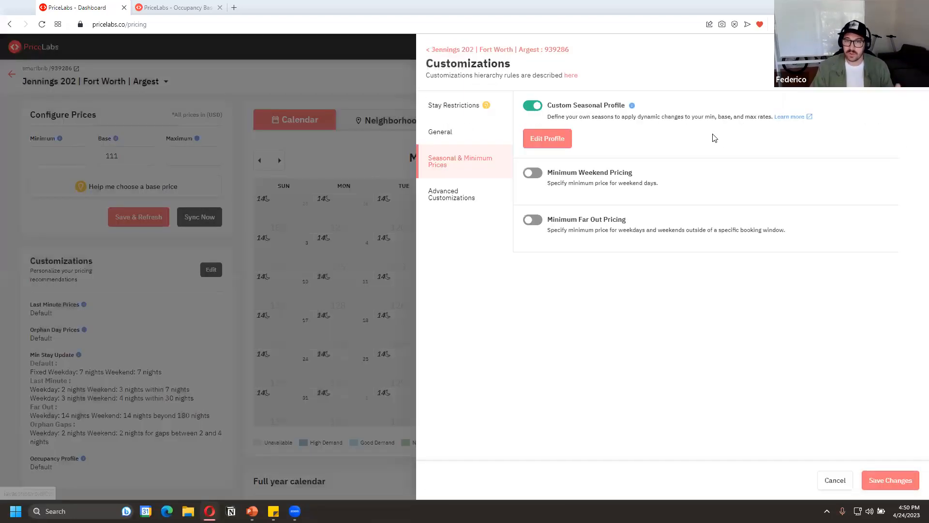
{"action": "left_click", "coordinate": [526, 107]}
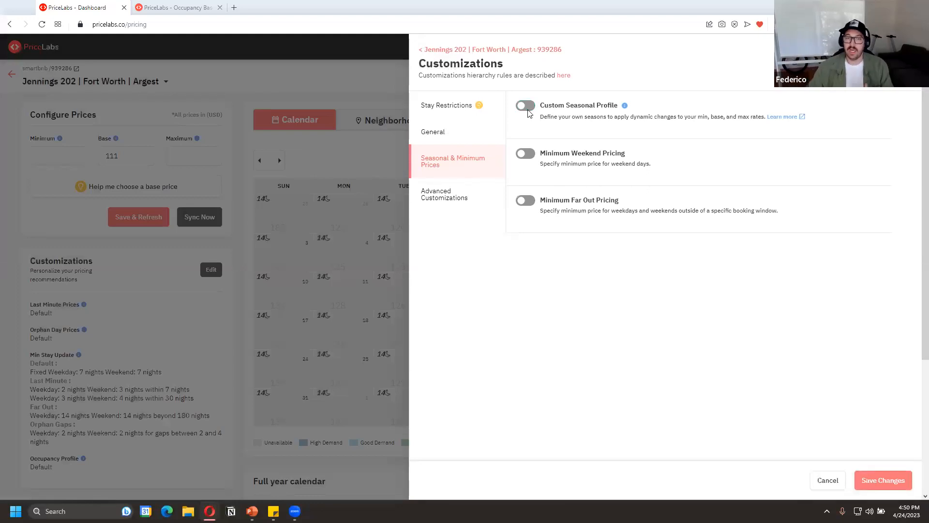
Try minimum weekend pricing with a fixed price of 1100 USD, and turn the setting off again
{"action": "left_click", "coordinate": [530, 158]}
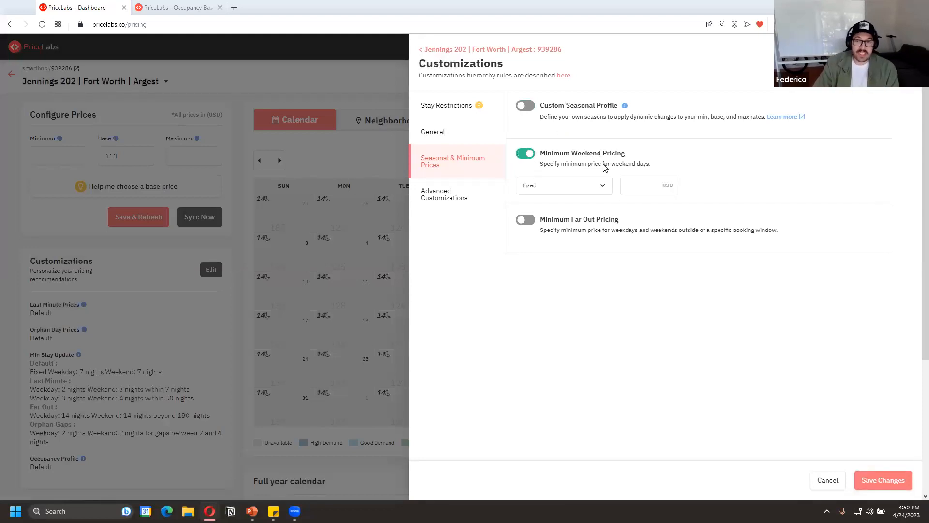
{"action": "left_click", "coordinate": [644, 184]}
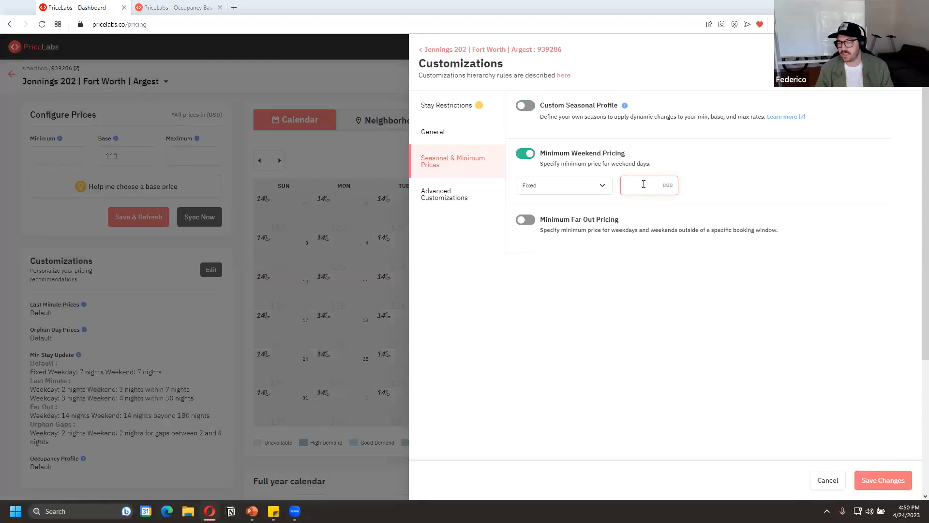
{"action": "type", "text": "100"}
{"action": "key", "text": "BackSpace"}
{"action": "key", "text": "BackSpace"}
{"action": "key", "text": "BackSpace"}
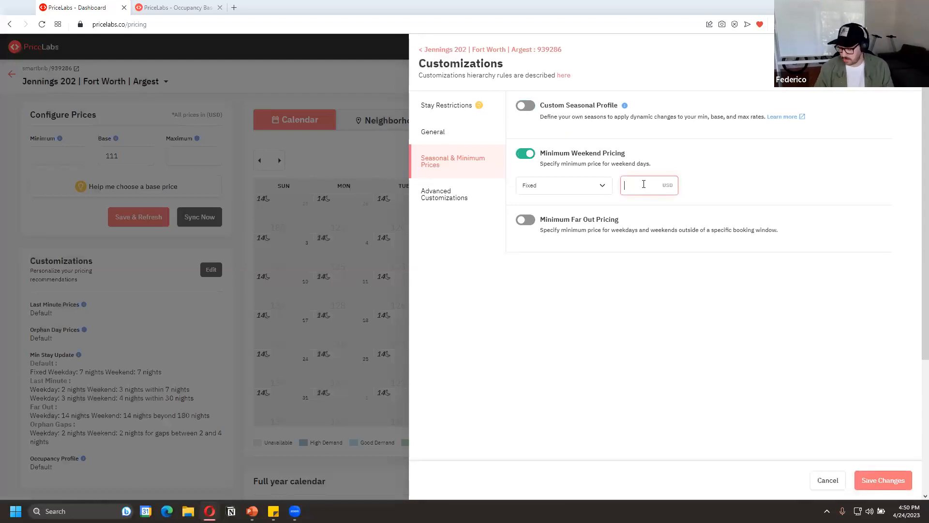
{"action": "type", "text": "1100"}
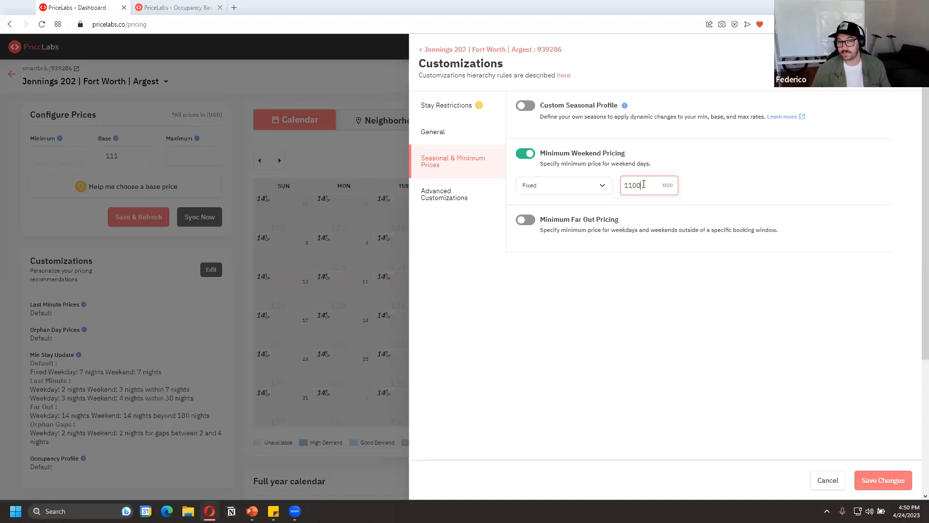
{"action": "left_click", "coordinate": [530, 154]}
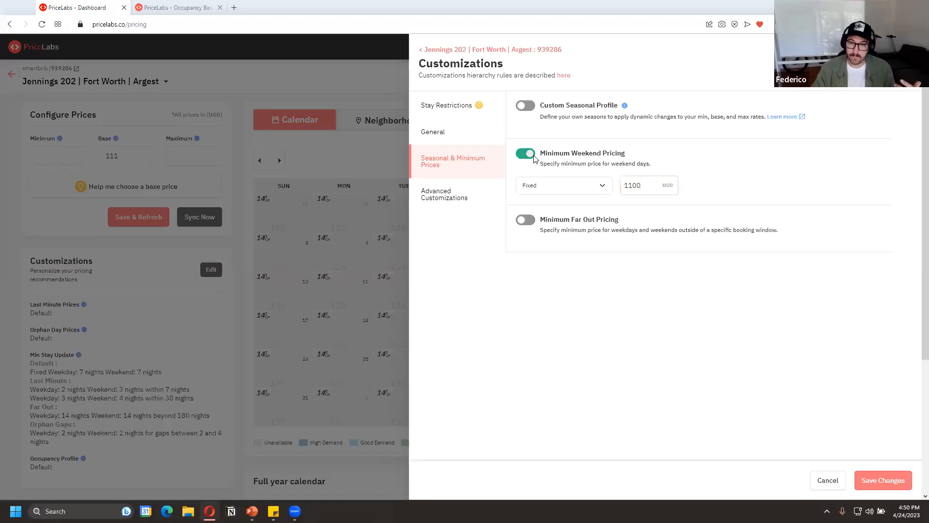
Turn on minimum far out pricing with fixed prices of 120 USD for weekdays and 200 USD for weekends beyond 90 days
{"action": "left_click", "coordinate": [530, 201]}
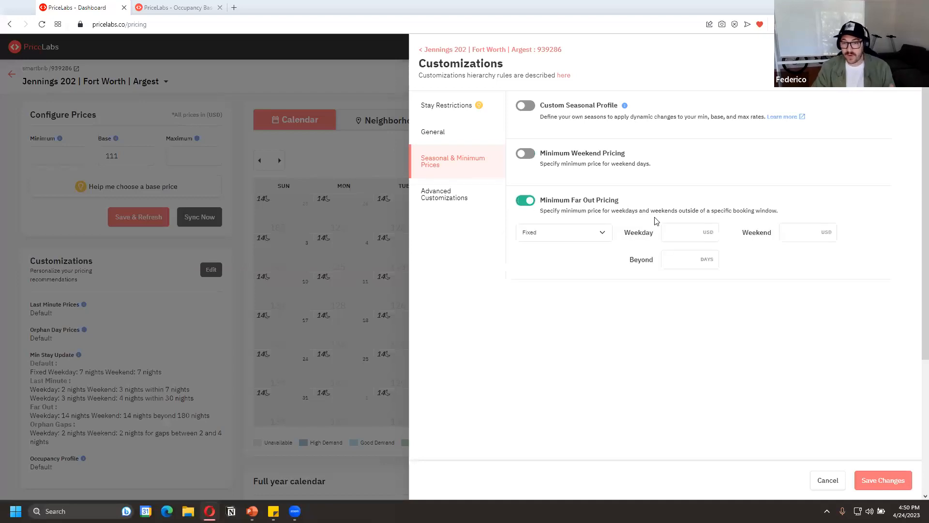
{"action": "left_click", "coordinate": [695, 261]}
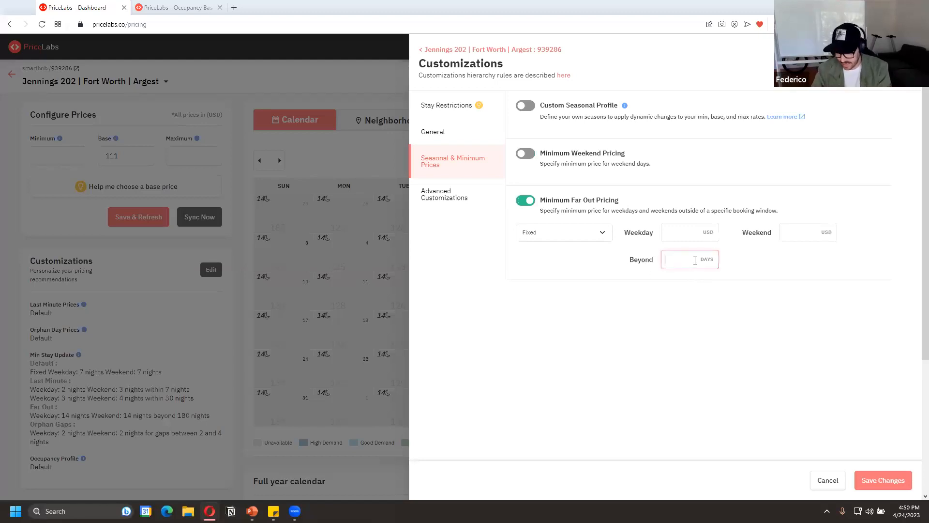
{"action": "type", "text": "90"}
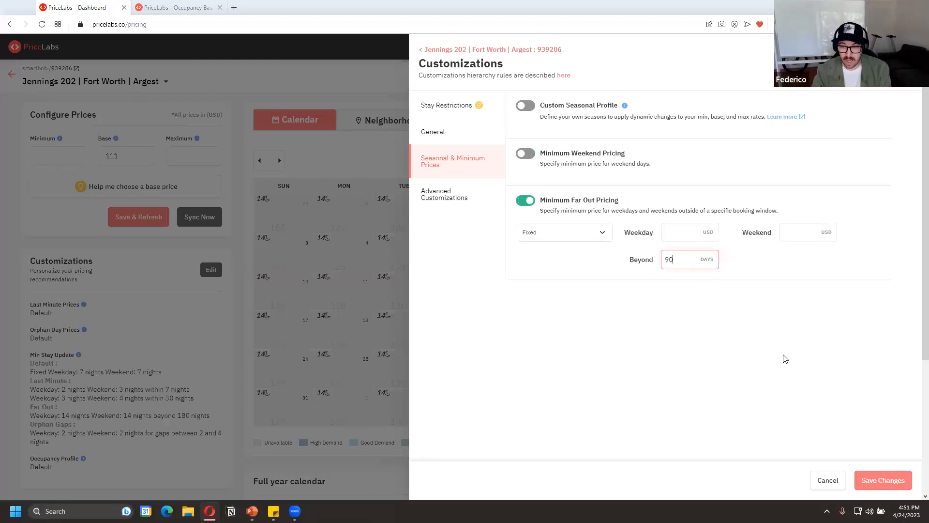
{"action": "left_click", "coordinate": [700, 236]}
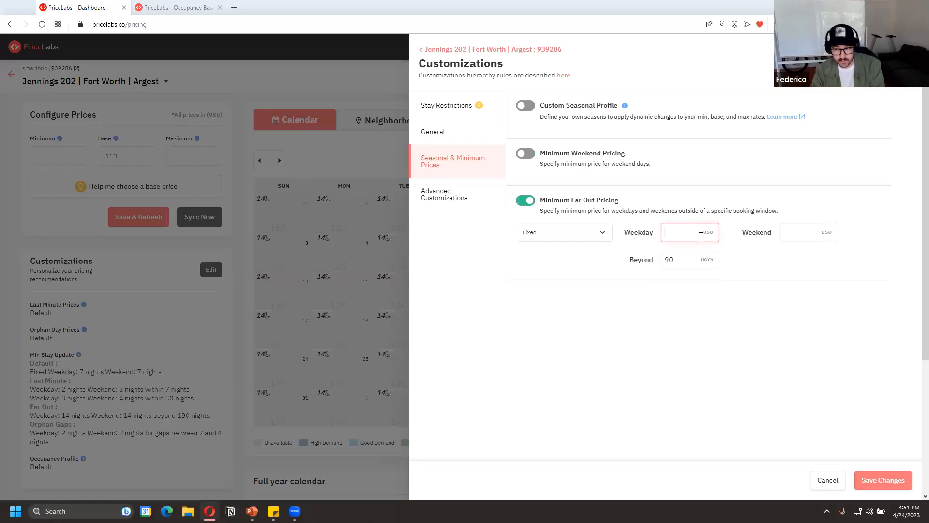
{"action": "type", "text": "120"}
{"action": "key", "text": "Tab"}
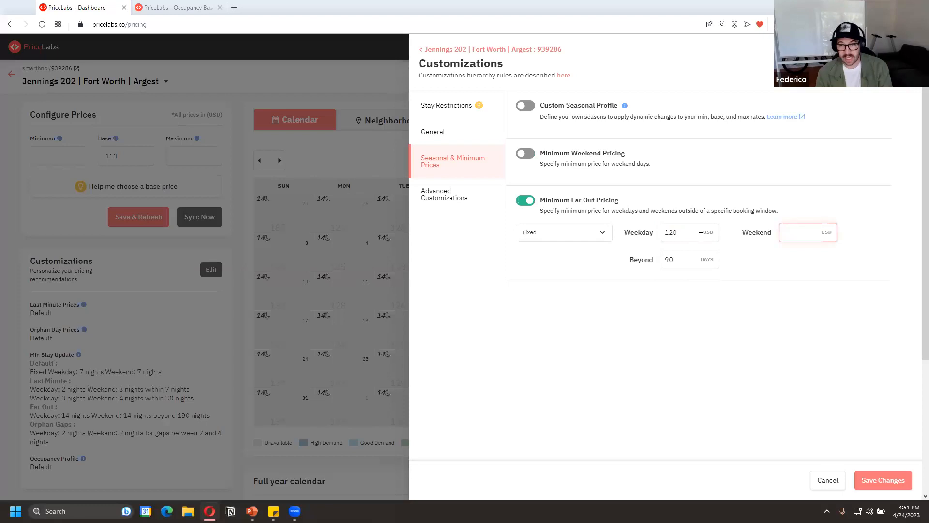
{"action": "type", "text": "200"}
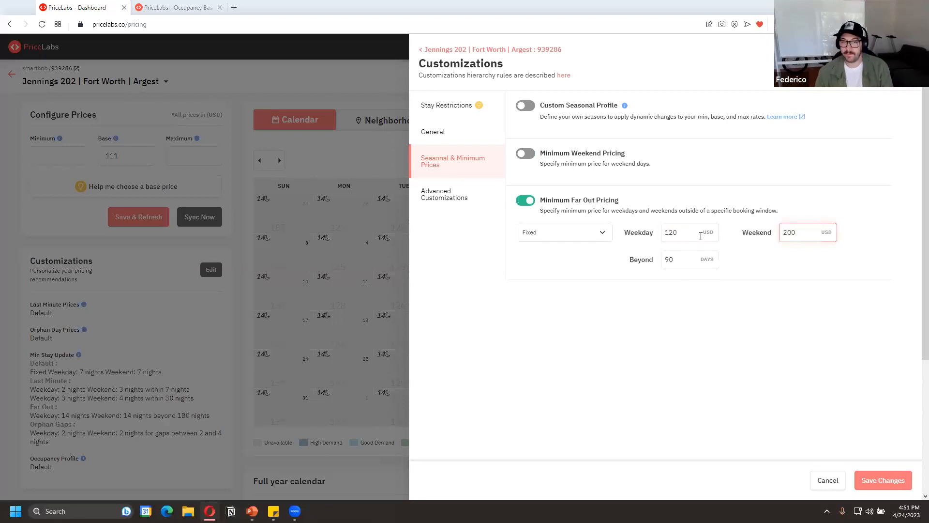
Try switching the far out pricing to a percentage change on base price, and turn it off
{"action": "left_click", "coordinate": [595, 232]}
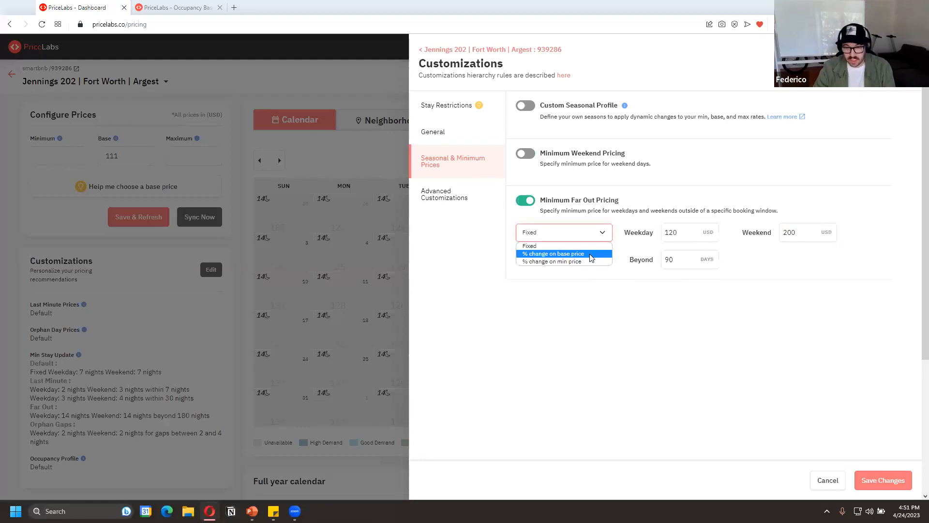
{"action": "left_click", "coordinate": [590, 254]}
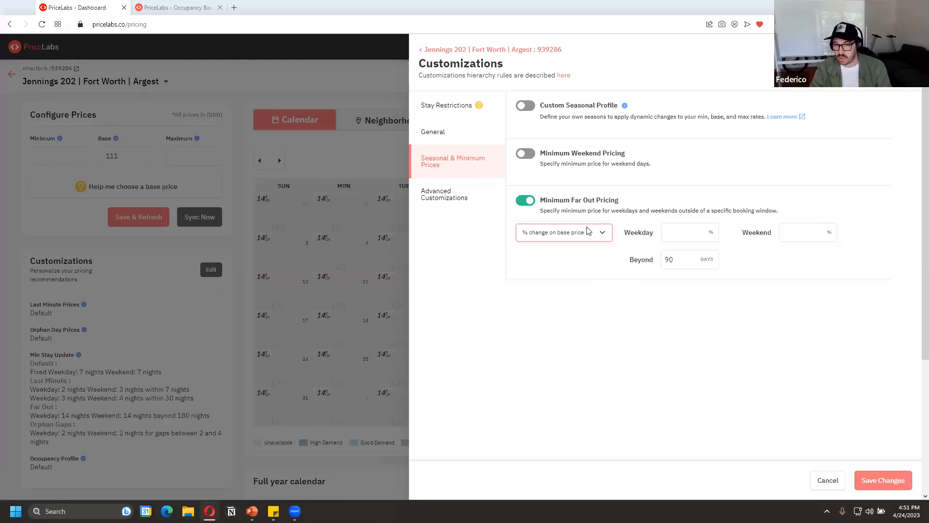
{"action": "left_click", "coordinate": [523, 207]}
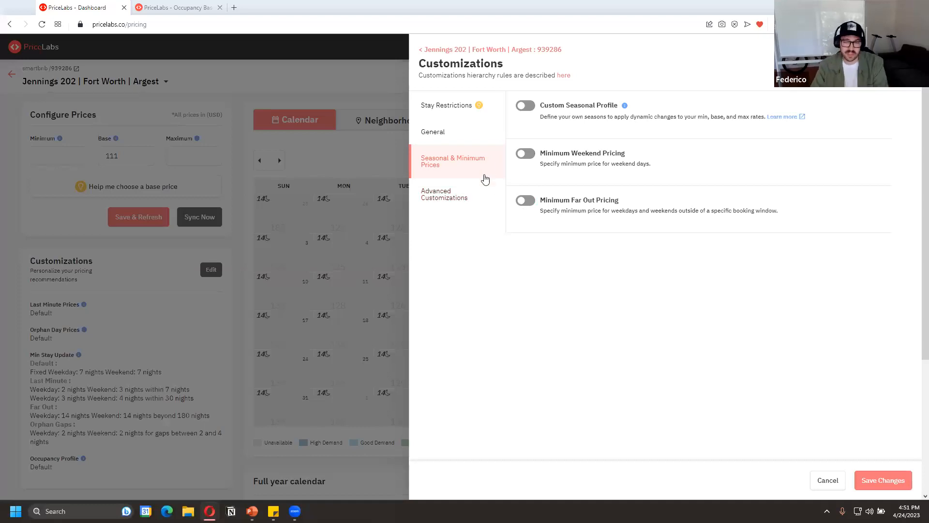
Go to the advanced customizations, try the weekend days setting with its list of selectable days, and turn it off
{"action": "left_click", "coordinate": [478, 208]}
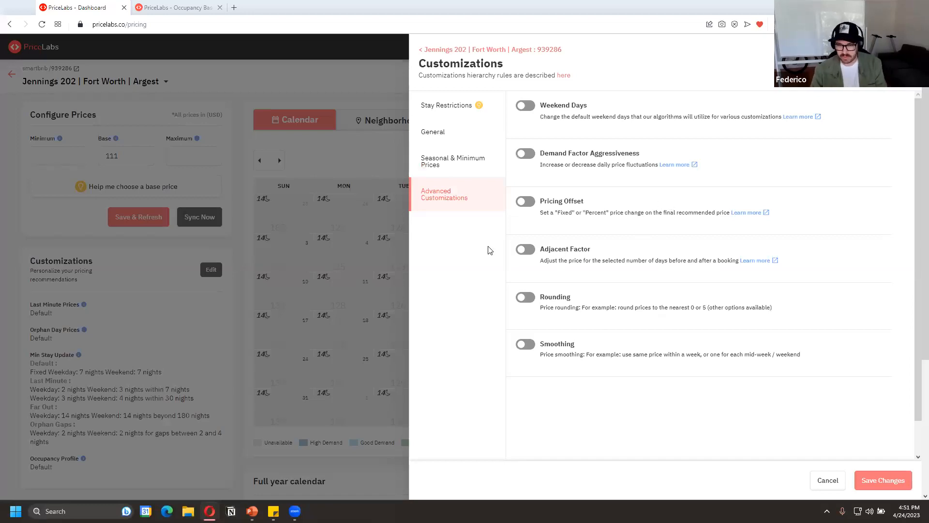
{"action": "left_click", "coordinate": [527, 104]}
{"action": "left_click", "coordinate": [611, 143]}
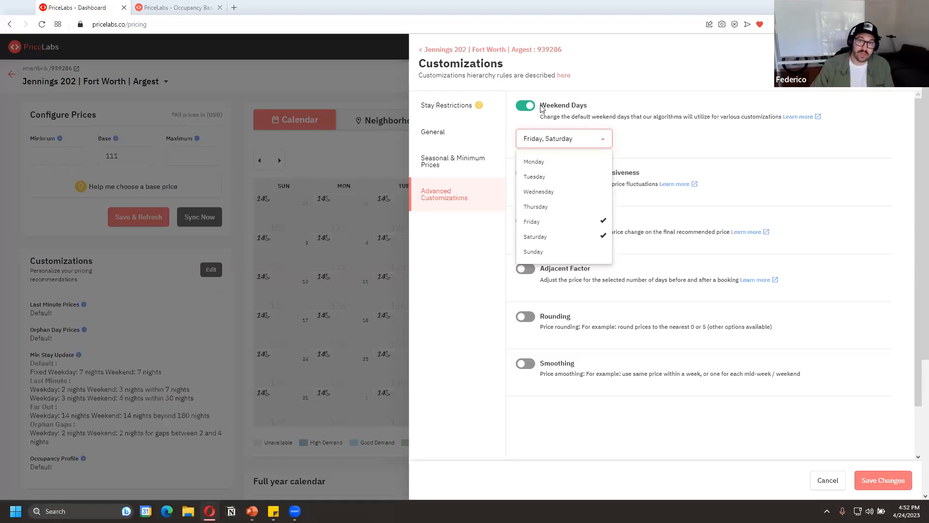
{"action": "left_click", "coordinate": [526, 105]}
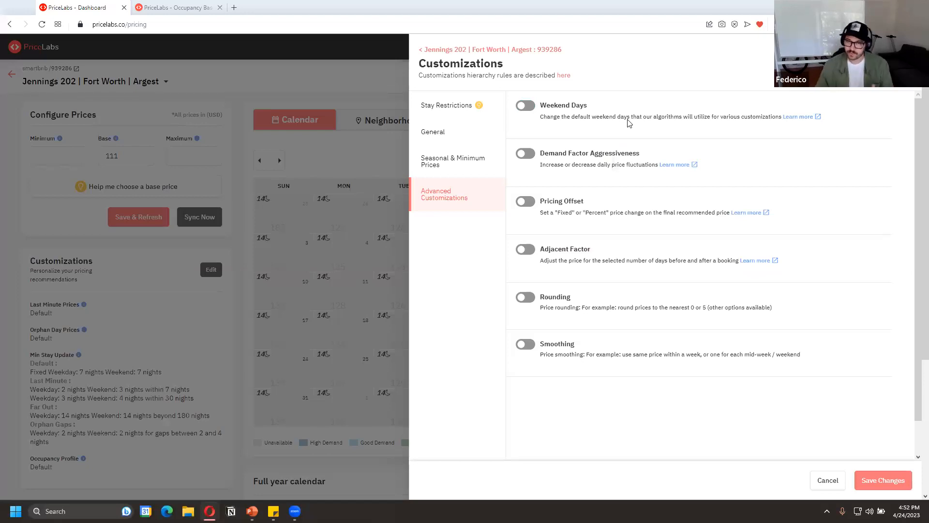
Try the Aggressive and Conservative options for demand factor aggressiveness, and turn the setting off
{"action": "left_click", "coordinate": [523, 154]}
{"action": "left_click", "coordinate": [550, 185]}
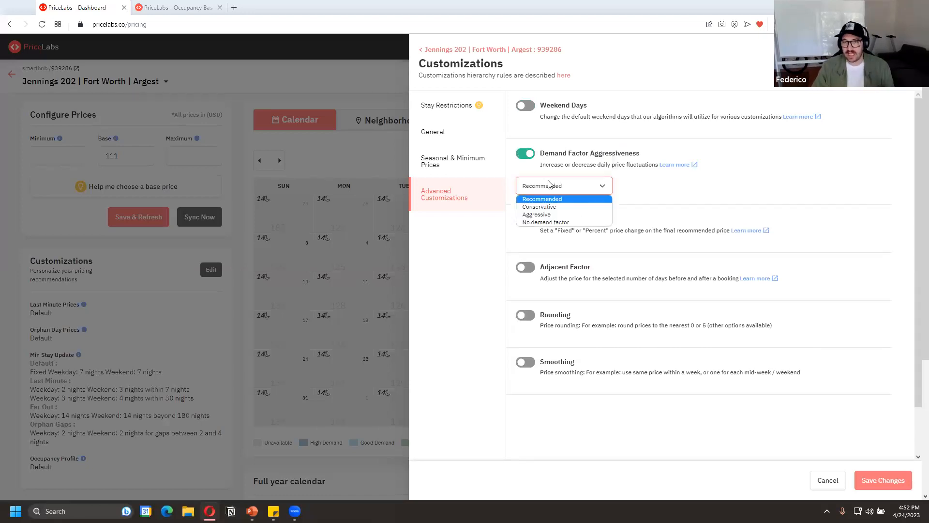
{"action": "left_click", "coordinate": [579, 215]}
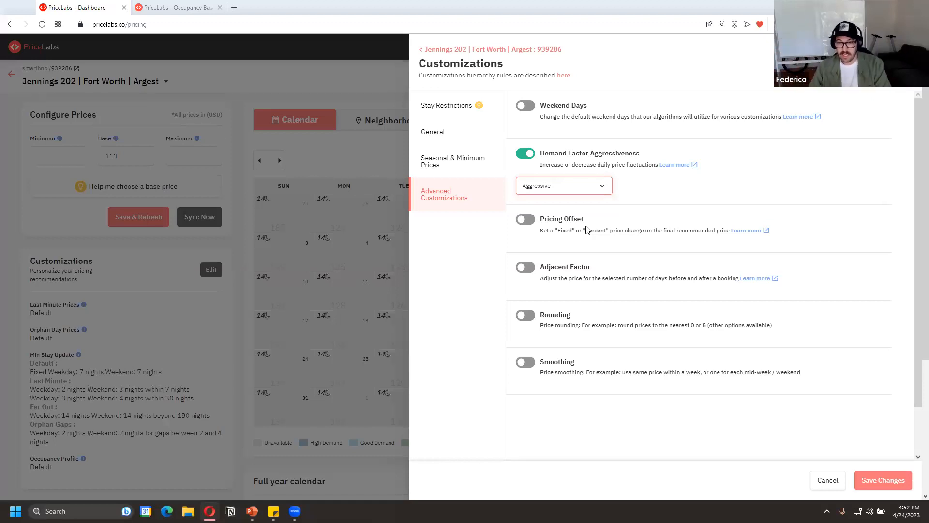
{"action": "left_click", "coordinate": [579, 187]}
{"action": "left_click", "coordinate": [572, 205]}
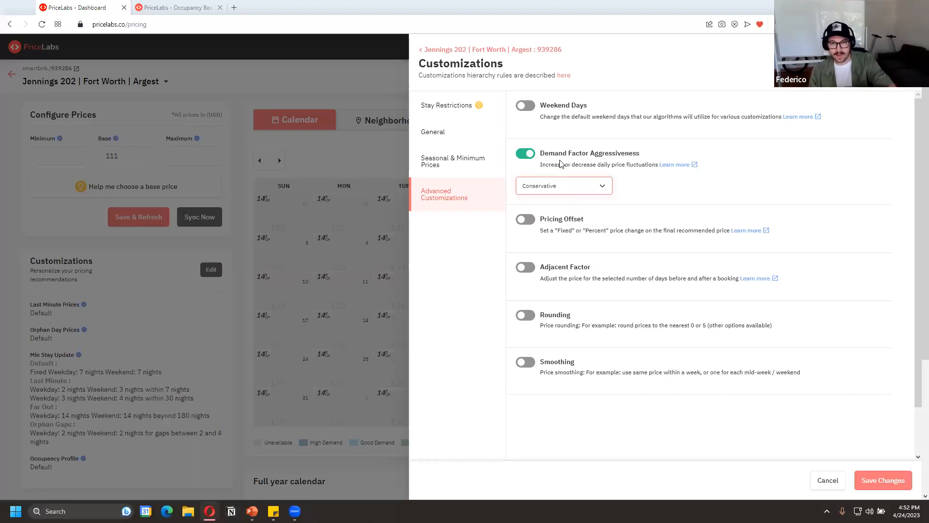
{"action": "left_click", "coordinate": [531, 154]}
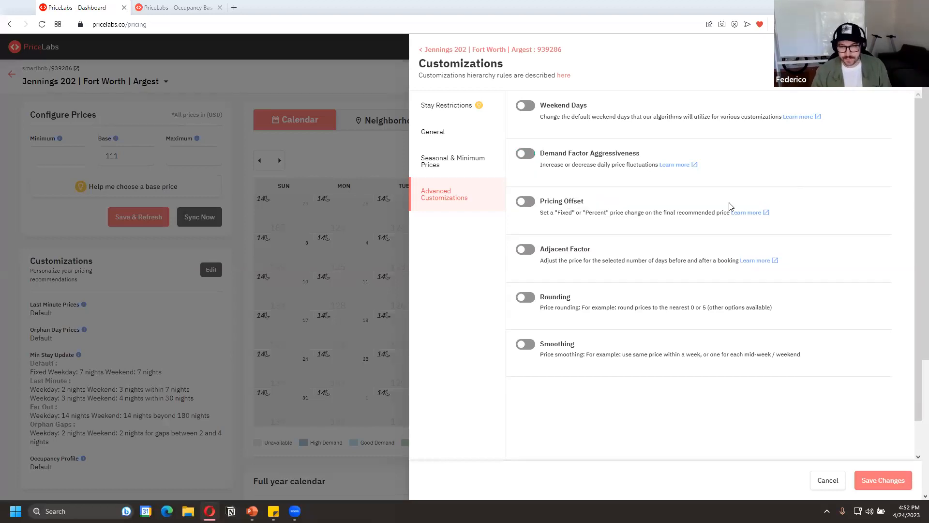
Try a pricing offset with a value of 3, and turn the offset off
{"action": "left_click", "coordinate": [528, 201]}
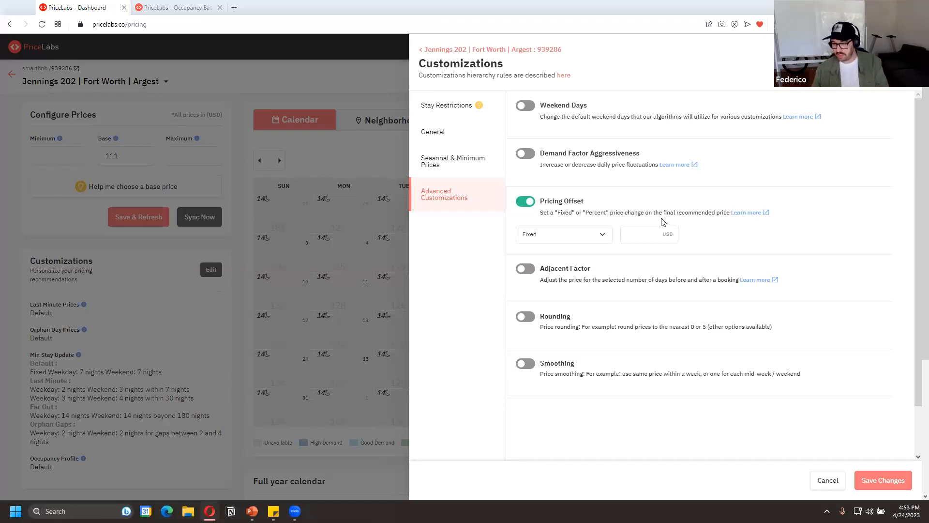
{"action": "left_click", "coordinate": [591, 238]}
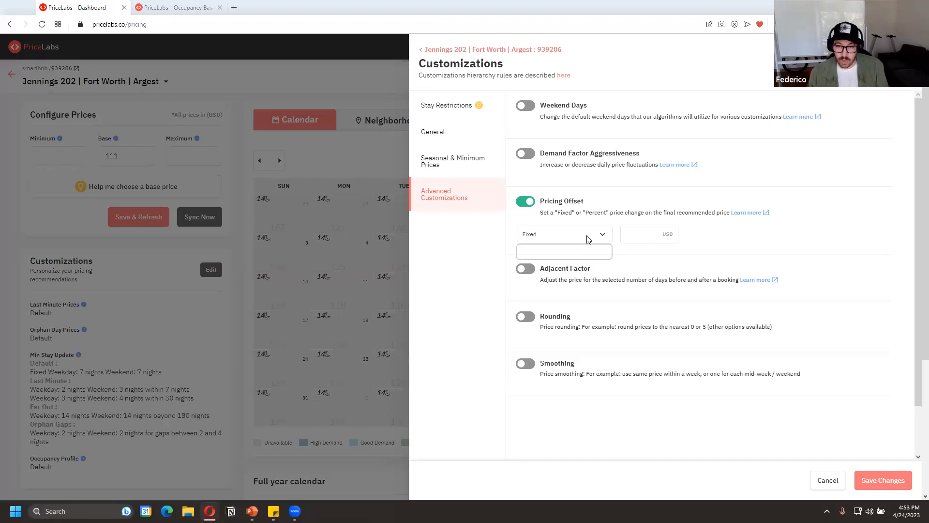
{"action": "left_click", "coordinate": [581, 252]}
{"action": "left_click", "coordinate": [626, 233]}
{"action": "type", "text": "3"}
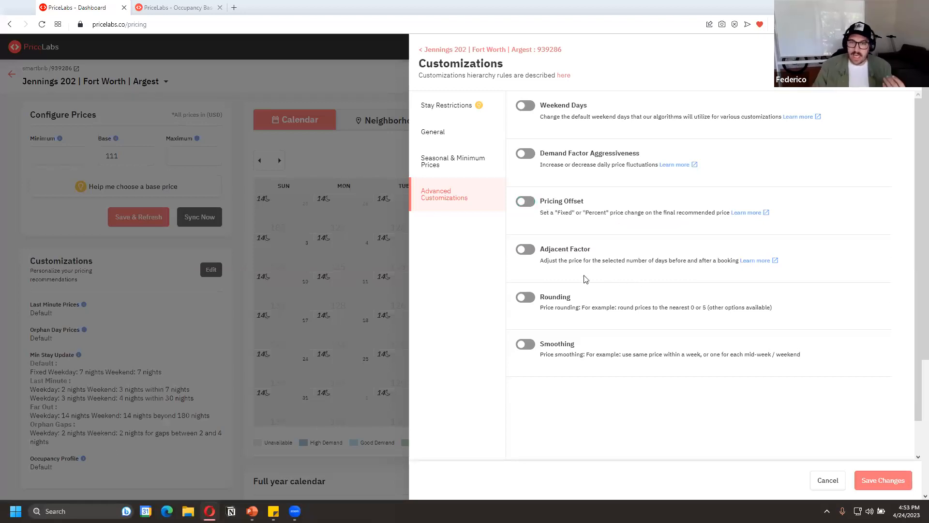
Turn on the adjacent factor and open its fixed adjustment amount for editing
{"action": "left_click", "coordinate": [524, 250]}
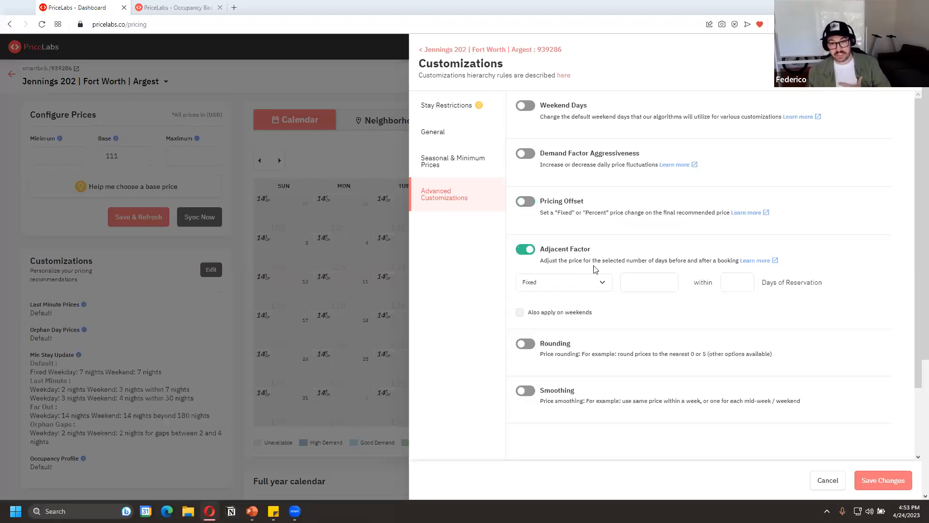
{"action": "left_click", "coordinate": [667, 286]}
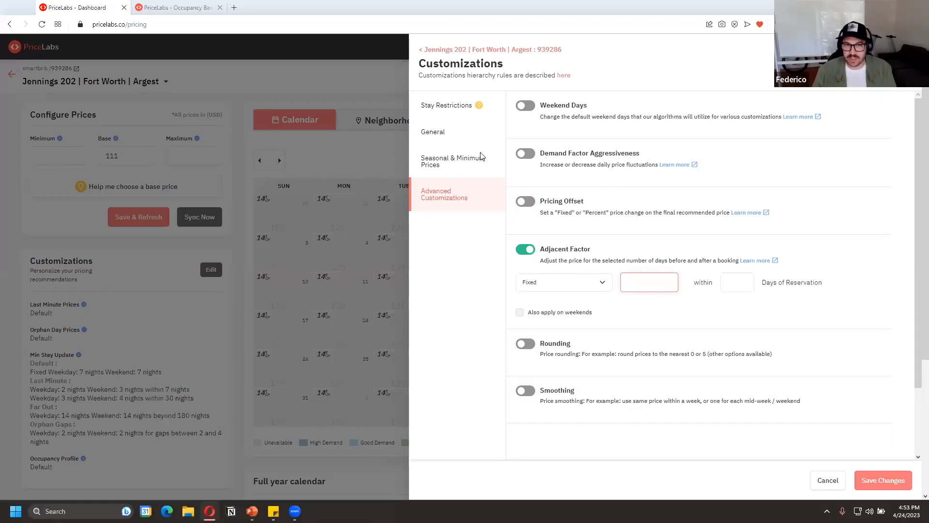
Switch to the Airbnb calendar and select April 28 to May 5, then May 5 alone, to examine the Greenscape Place listing's prices
{"action": "key", "text": "alt+Tab"}
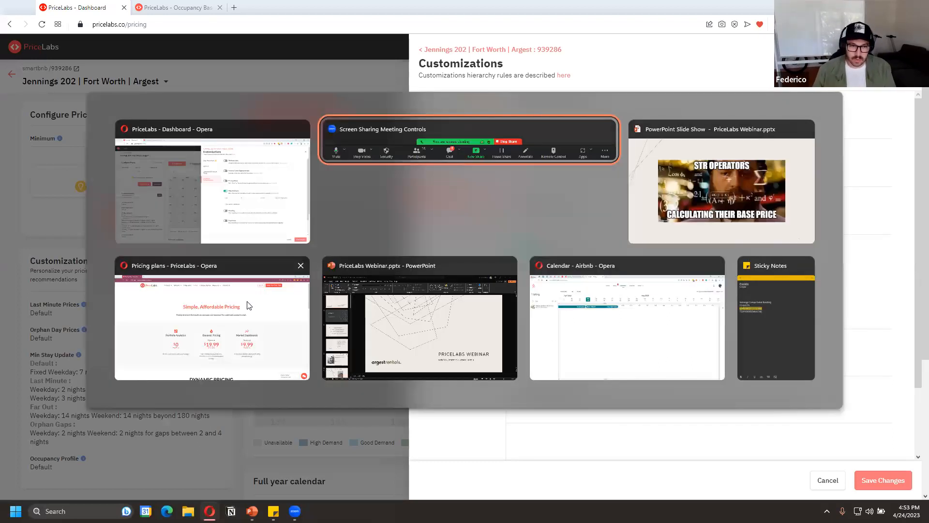
{"action": "left_click", "coordinate": [601, 315]}
{"action": "scroll", "coordinate": [355, 187], "scroll_direction": "right", "scroll_amount": 1}
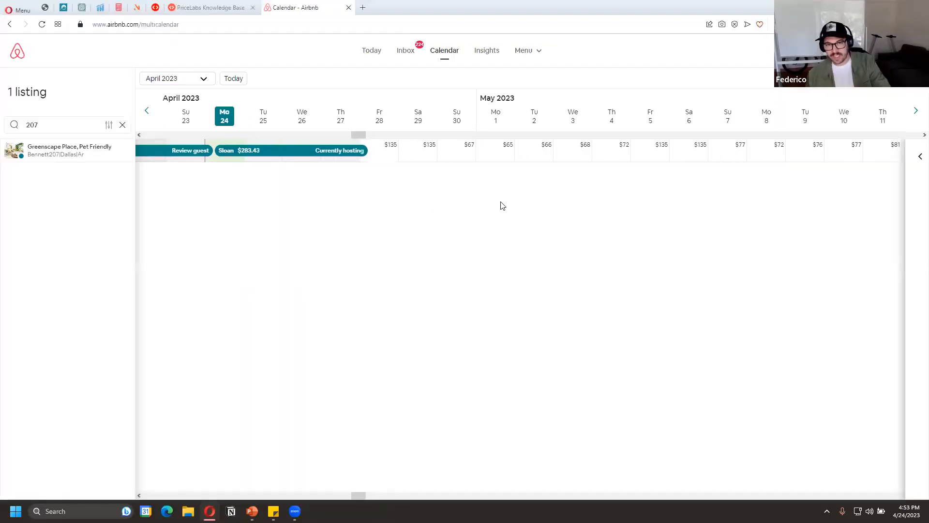
{"action": "left_click", "coordinate": [397, 154]}
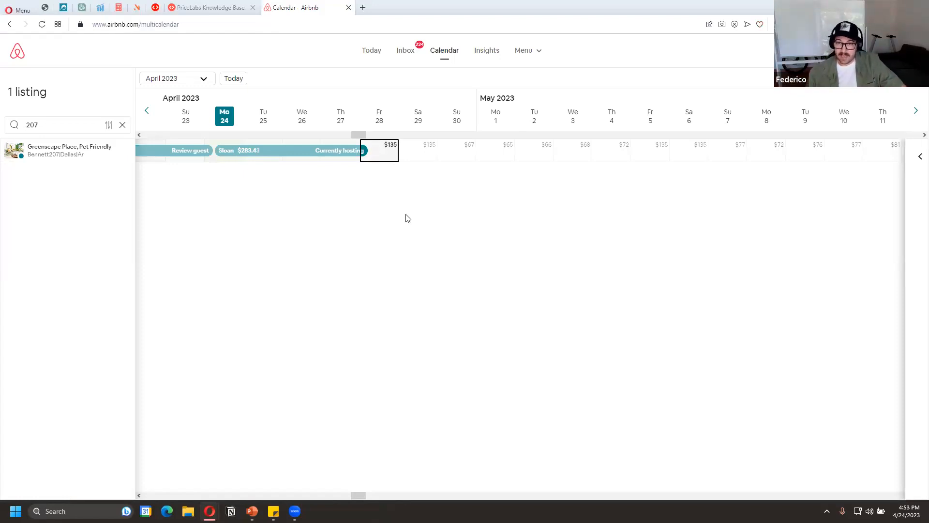
{"action": "left_click", "coordinate": [668, 149]}
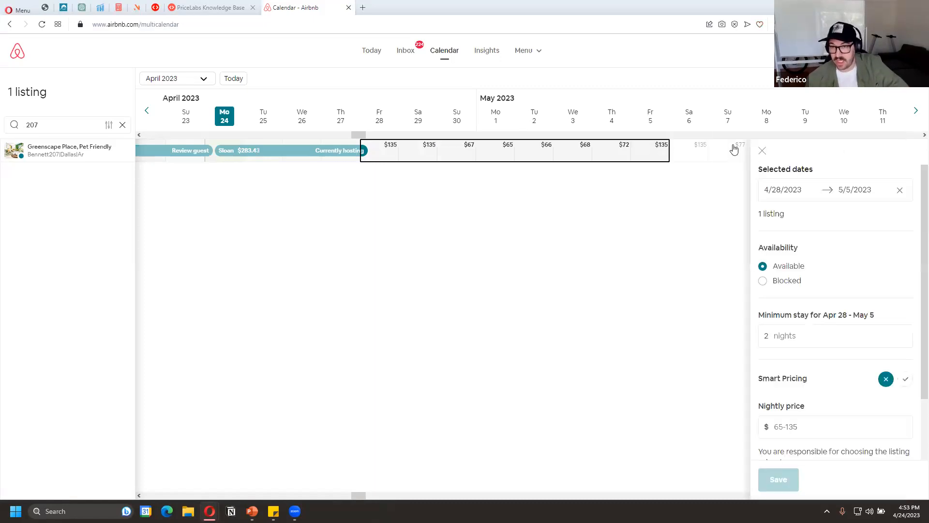
{"action": "left_click", "coordinate": [661, 152]}
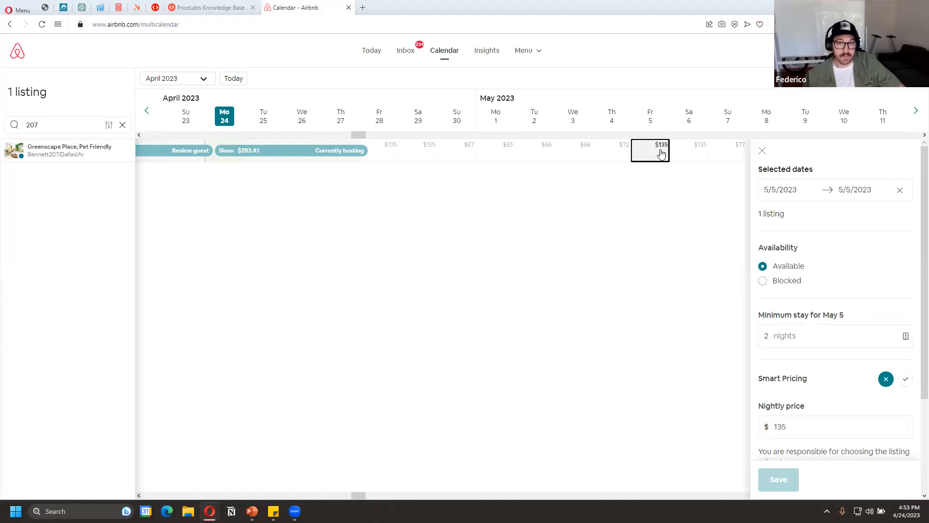
Examine prices and minimum stays by selecting May 2 to 4, April 28, May 1, and April 28 to 30
{"action": "left_click_drag", "start_coordinate": [388, 155], "coordinate": [626, 155]}
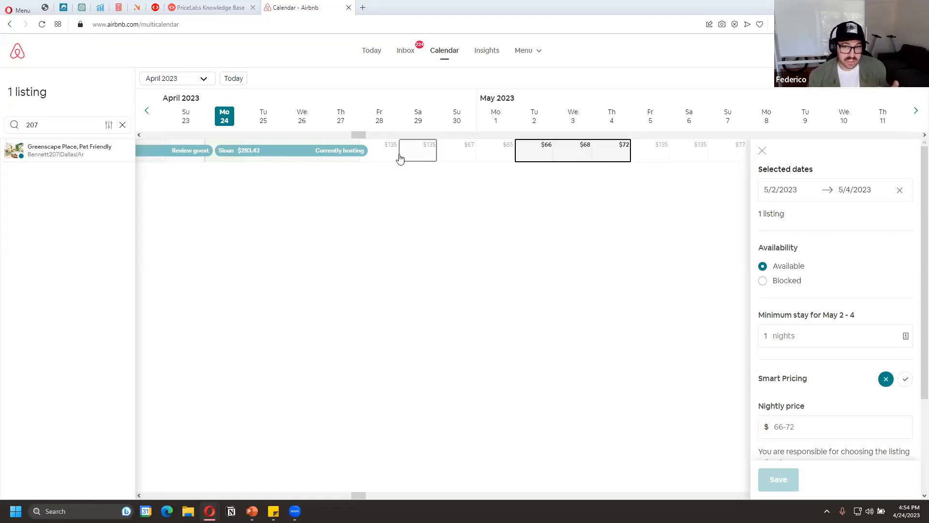
{"action": "left_click", "coordinate": [394, 153]}
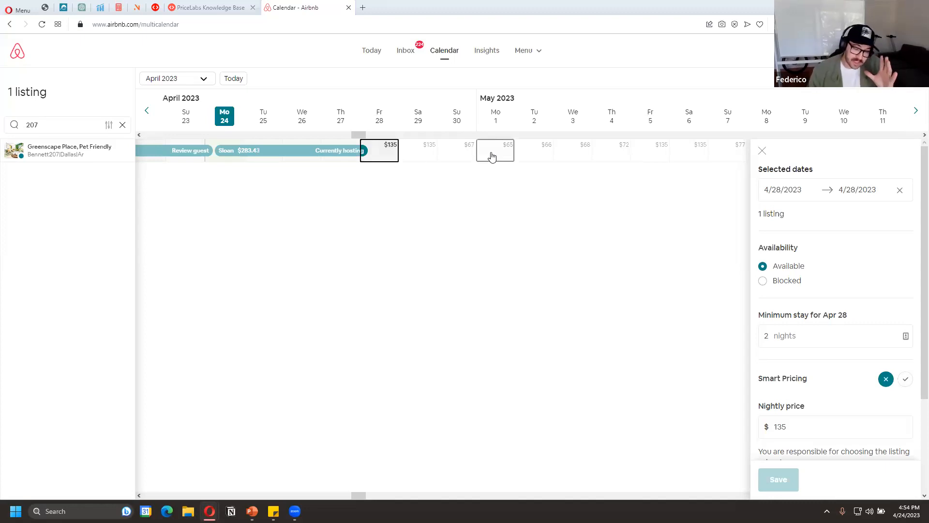
{"action": "left_click", "coordinate": [492, 156]}
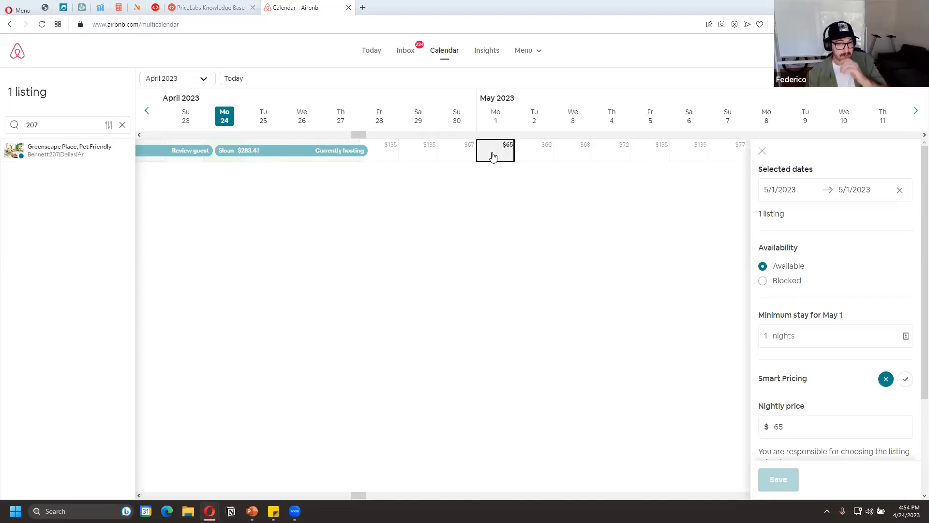
{"action": "left_click_drag", "start_coordinate": [387, 156], "coordinate": [453, 154]}
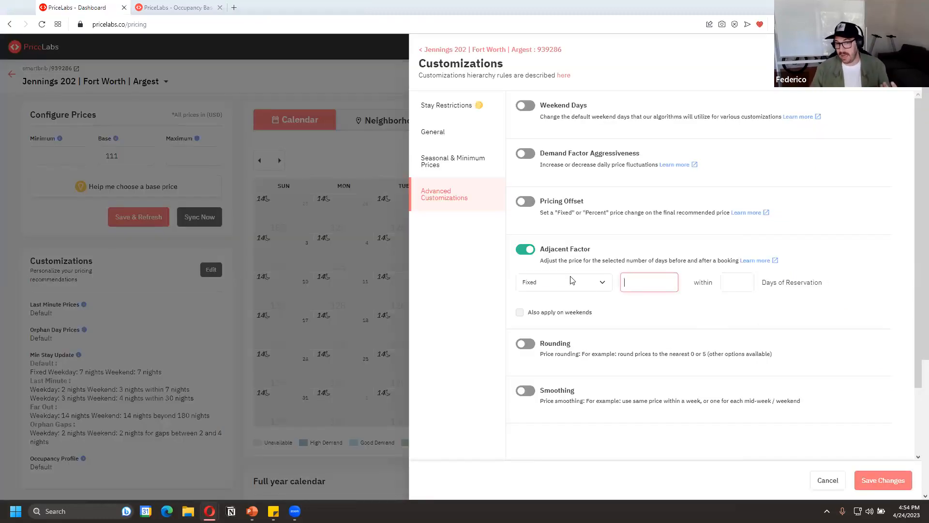
Switch back to PriceLabs and set the adjacent factor to a 20% discount within 2 days of a reservation
{"action": "left_click", "coordinate": [574, 281]}
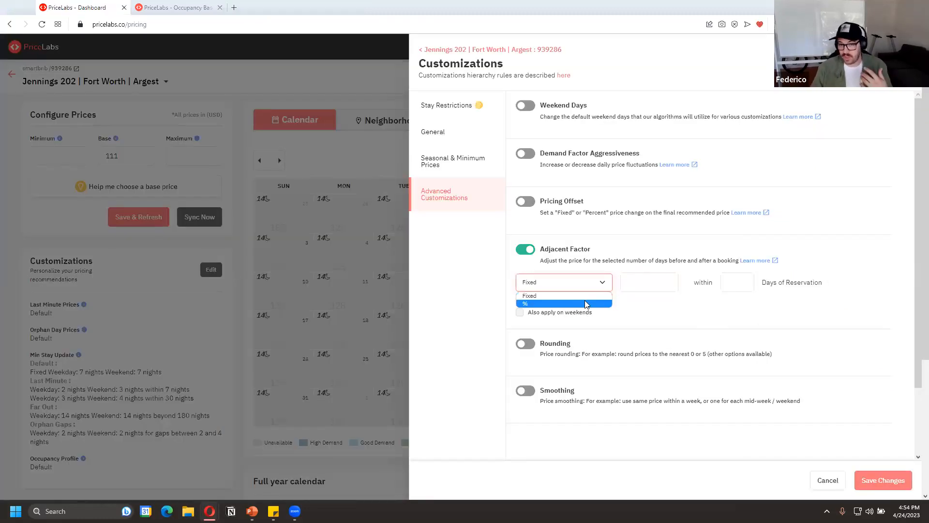
{"action": "left_click", "coordinate": [737, 283]}
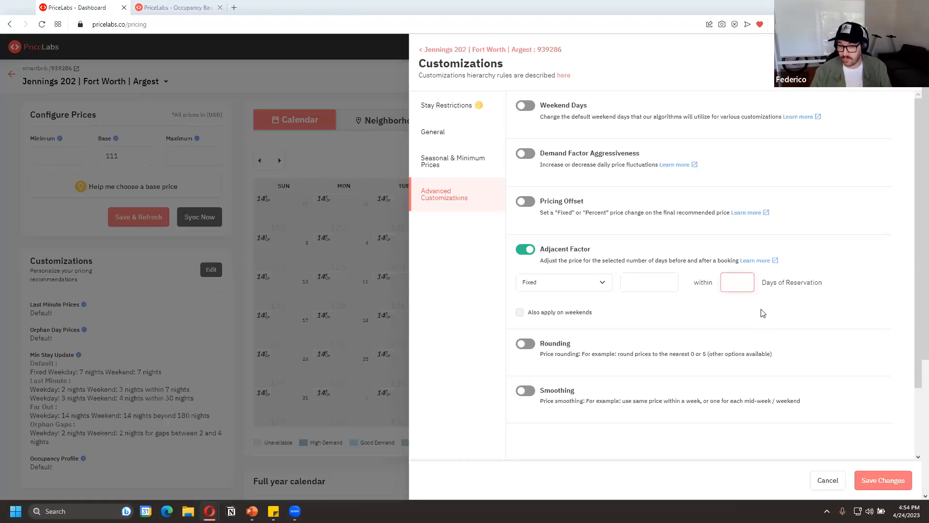
{"action": "type", "text": "2"}
{"action": "left_click", "coordinate": [606, 281]}
{"action": "left_click", "coordinate": [600, 303]}
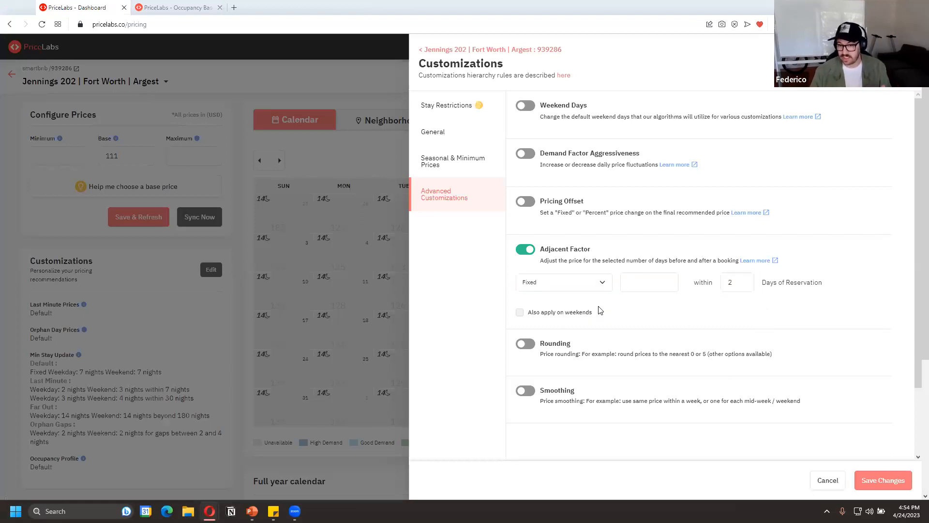
{"action": "left_click", "coordinate": [577, 290]}
{"action": "left_click", "coordinate": [578, 304]}
{"action": "left_click", "coordinate": [663, 279]}
{"action": "type", "text": "20"}
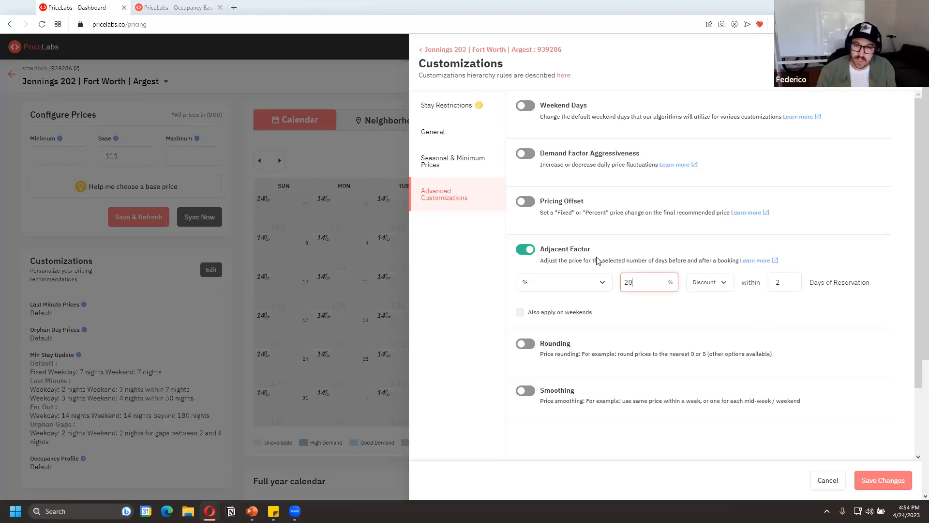
Change the 20% adjacent factor from a discount to Premium, and turn the adjacent factor off
{"action": "left_click", "coordinate": [720, 288]}
{"action": "left_click", "coordinate": [704, 304]}
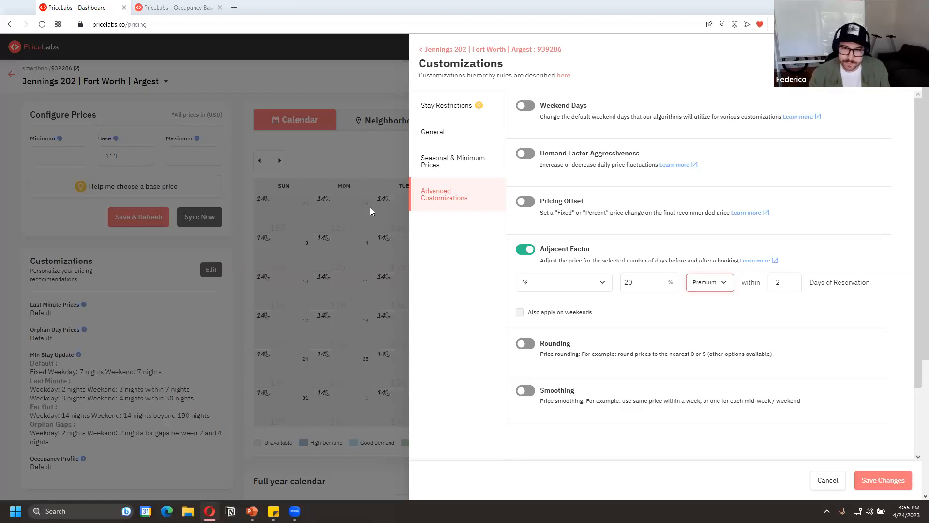
{"action": "left_click", "coordinate": [524, 249]}
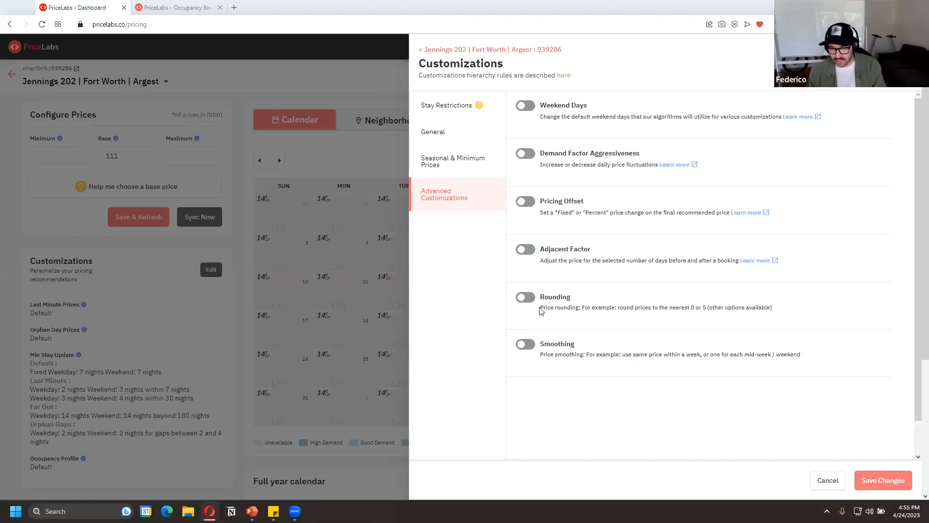
Try price rounding with the last 1 digit set to 0, and turn rounding off
{"action": "left_click", "coordinate": [525, 297]}
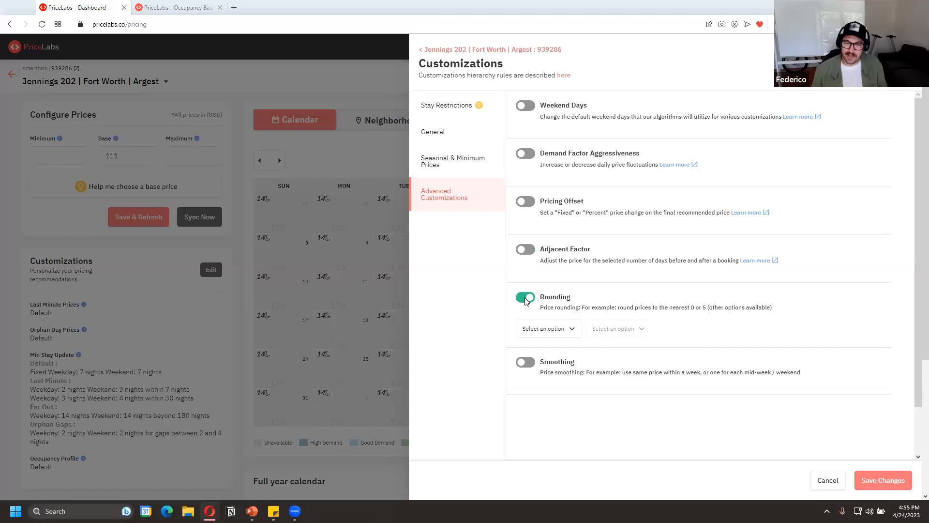
{"action": "left_click", "coordinate": [559, 333]}
{"action": "left_click", "coordinate": [558, 351]}
{"action": "left_click", "coordinate": [603, 331]}
{"action": "left_click", "coordinate": [535, 299]}
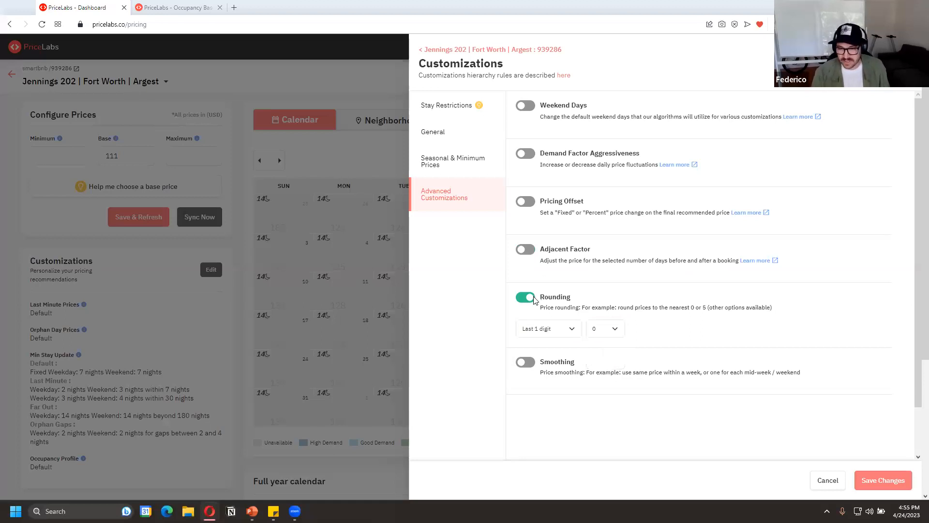
{"action": "left_click", "coordinate": [529, 300]}
Turn on price smoothing, and close the listing's customizations without saving the changes
{"action": "left_click", "coordinate": [526, 346]}
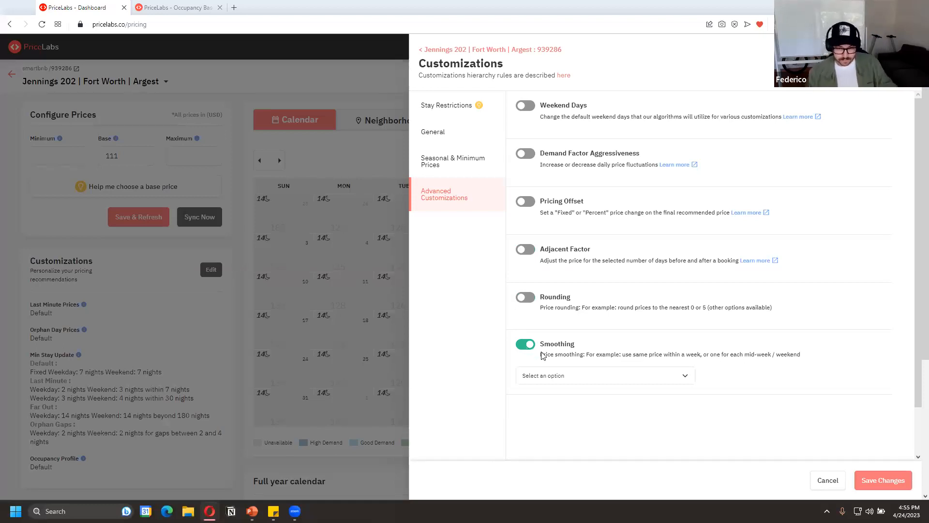
{"action": "scroll", "coordinate": [785, 373], "scroll_direction": "down", "scroll_amount": 1}
{"action": "scroll", "coordinate": [779, 368], "scroll_direction": "up", "scroll_amount": 1}
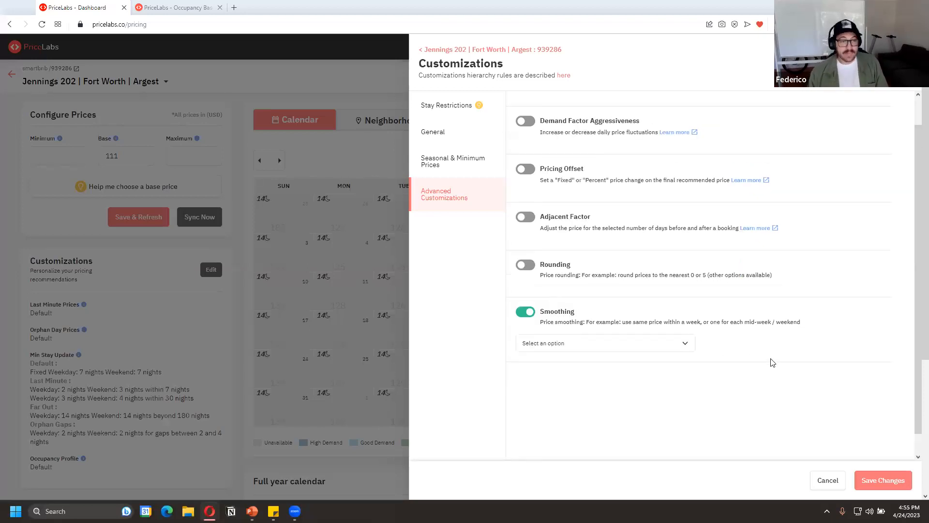
{"action": "left_click", "coordinate": [828, 480]}
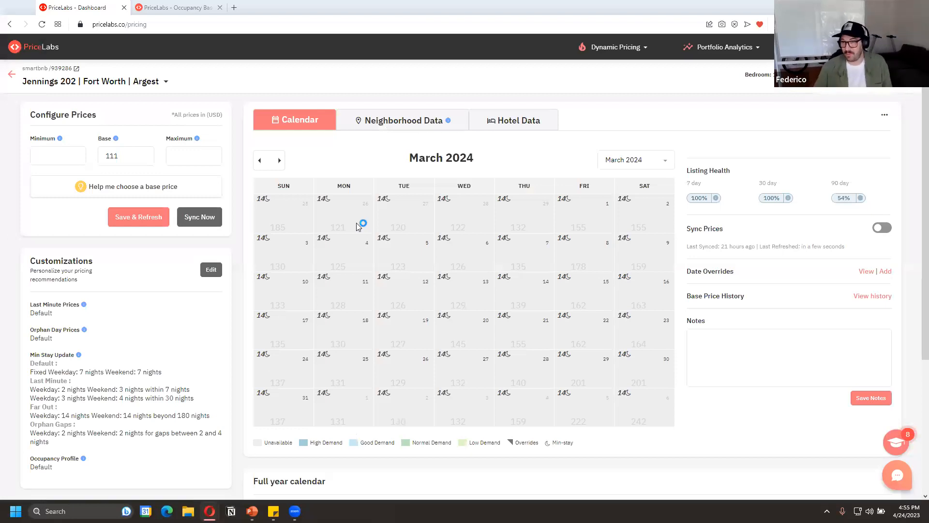
{"action": "mouse_move", "coordinate": [358, 227]}
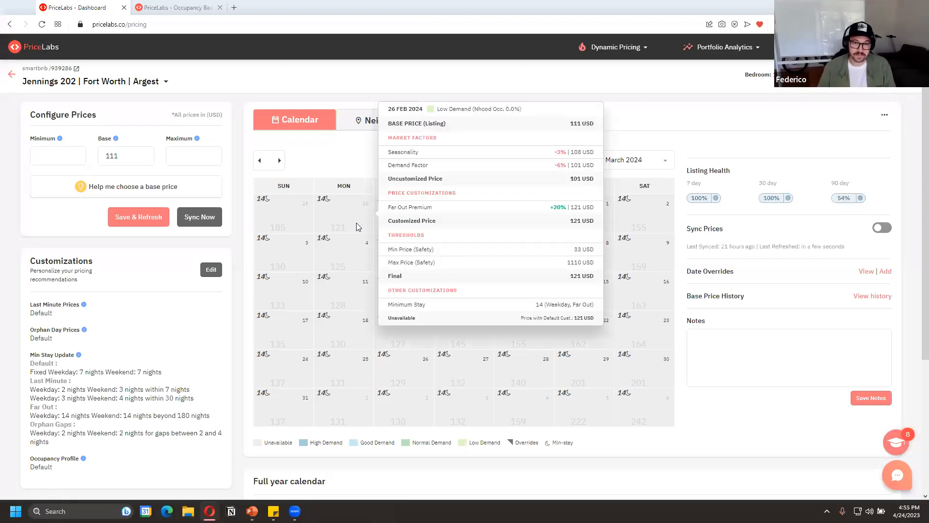
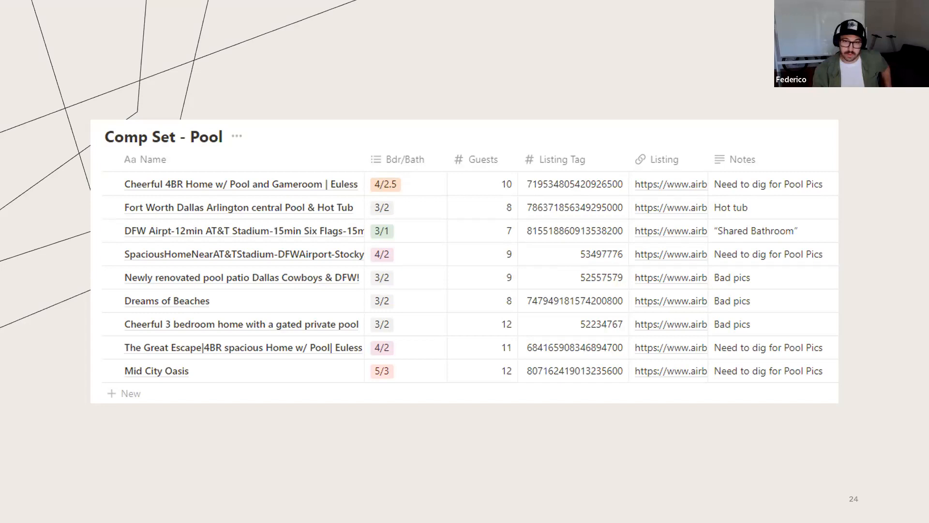
Advance the presentation to the Comp Set Examples slide, and switch to the available listings table in the PriceLabs market dashboard
{"action": "key", "text": "Right"}
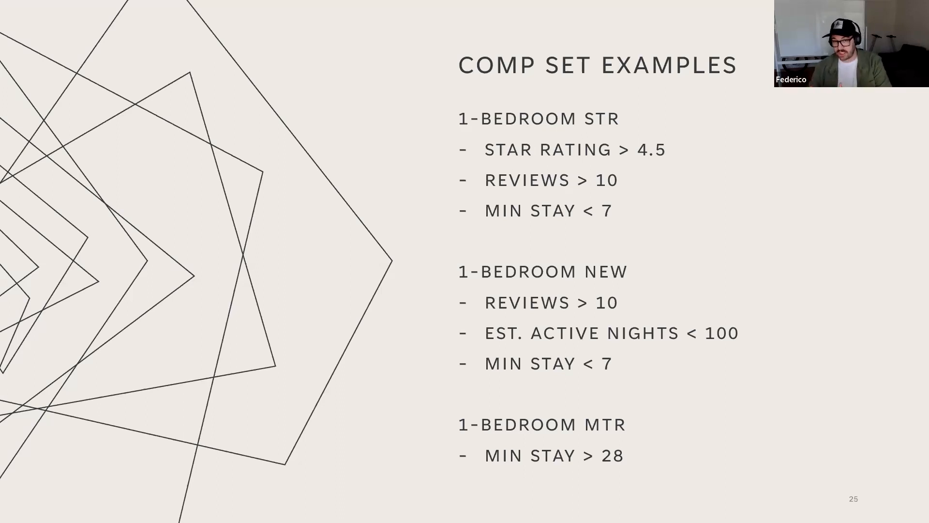
{"action": "key", "text": "alt+Tab"}
{"action": "key", "text": "alt+Tab"}
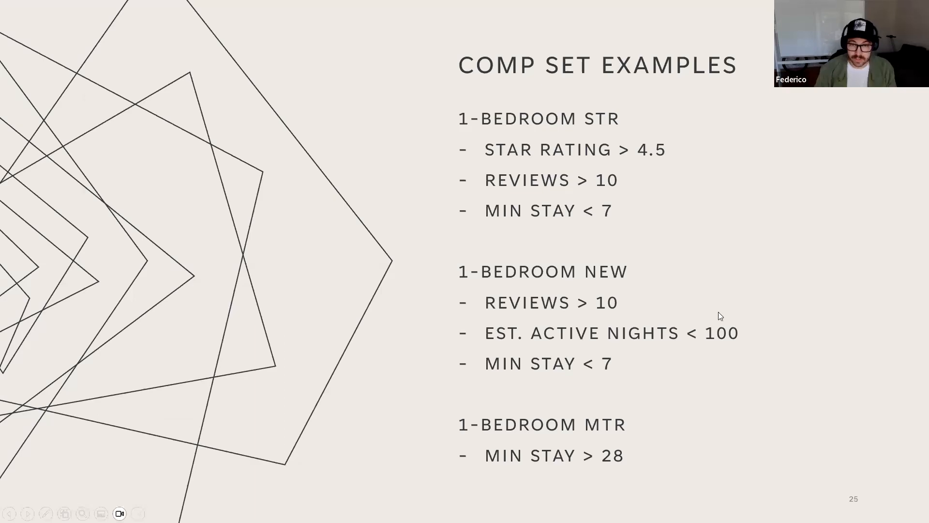
{"action": "scroll", "coordinate": [529, 319], "scroll_direction": "up", "scroll_amount": 2}
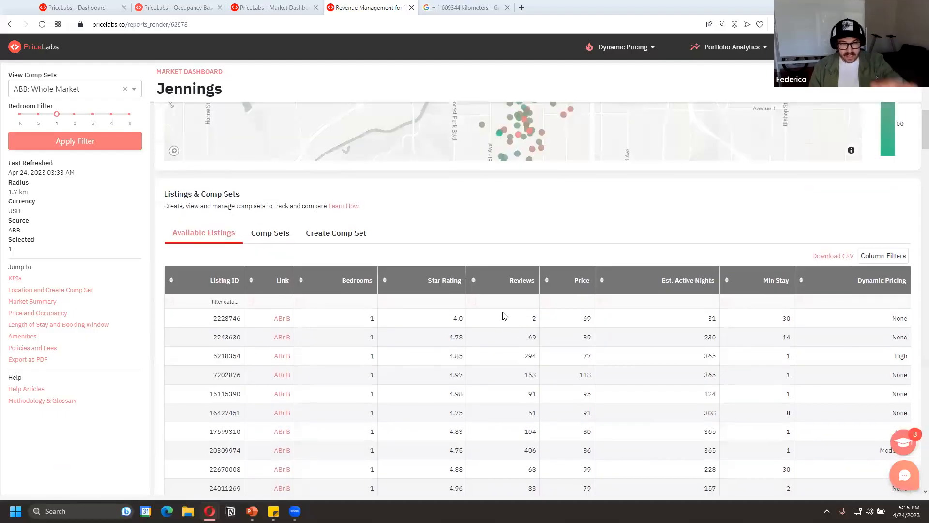
{"action": "scroll", "coordinate": [475, 269], "scroll_direction": "down", "scroll_amount": 3}
{"action": "scroll", "coordinate": [476, 273], "scroll_direction": "up", "scroll_amount": 1}
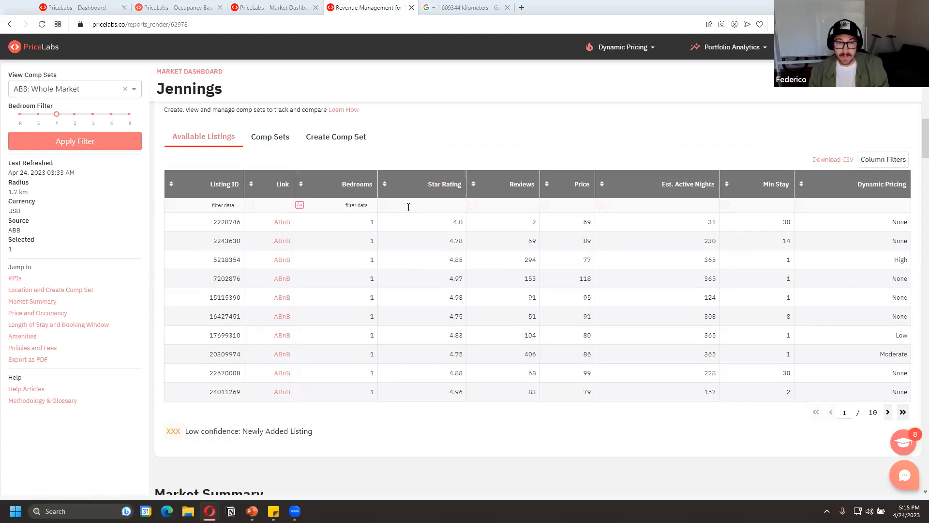
Filter the available listings to a star rating of >4.5 and reviews of >10, following the 1-bedroom STR example slide
{"action": "left_click", "coordinate": [458, 205]}
{"action": "key", "text": "alt+Tab"}
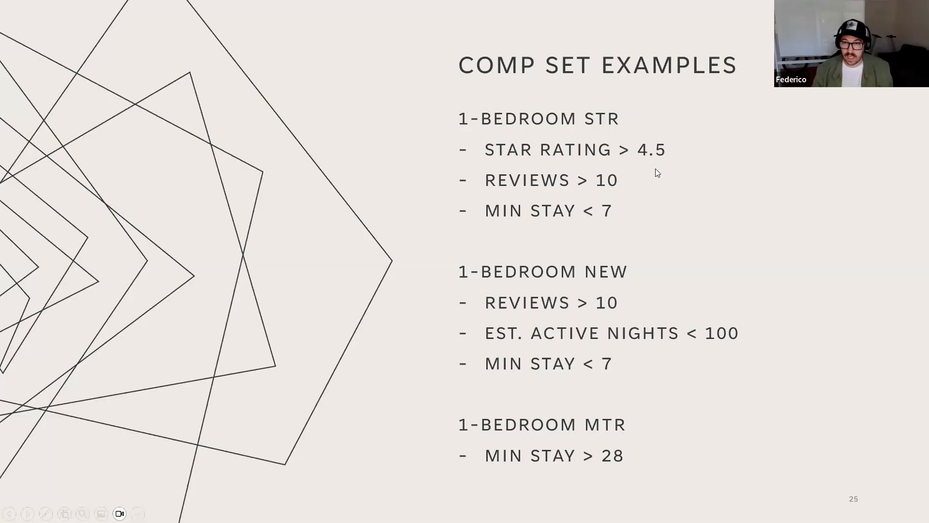
{"action": "key", "text": "alt+Tab"}
{"action": "type", "text": ">4.5"}
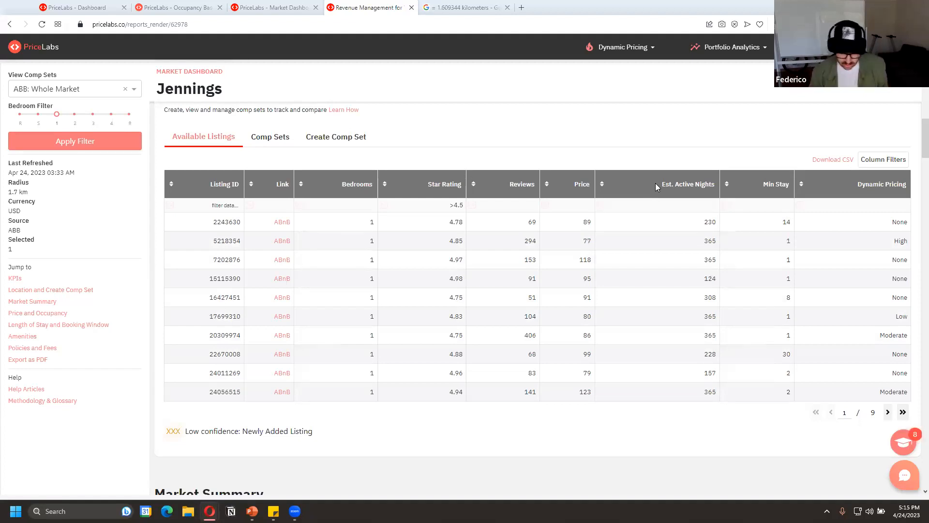
{"action": "key", "text": "alt+Tab"}
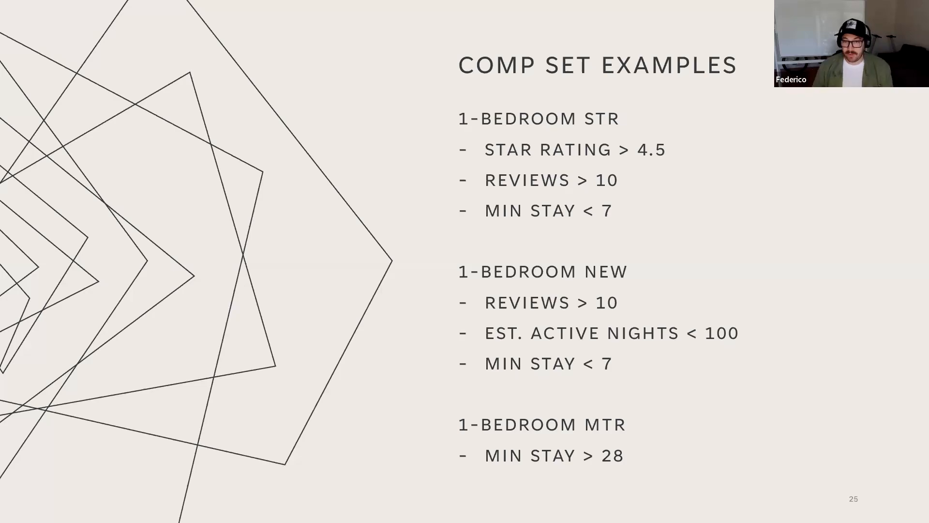
{"action": "key", "text": "alt+Tab"}
{"action": "left_click", "coordinate": [529, 204]}
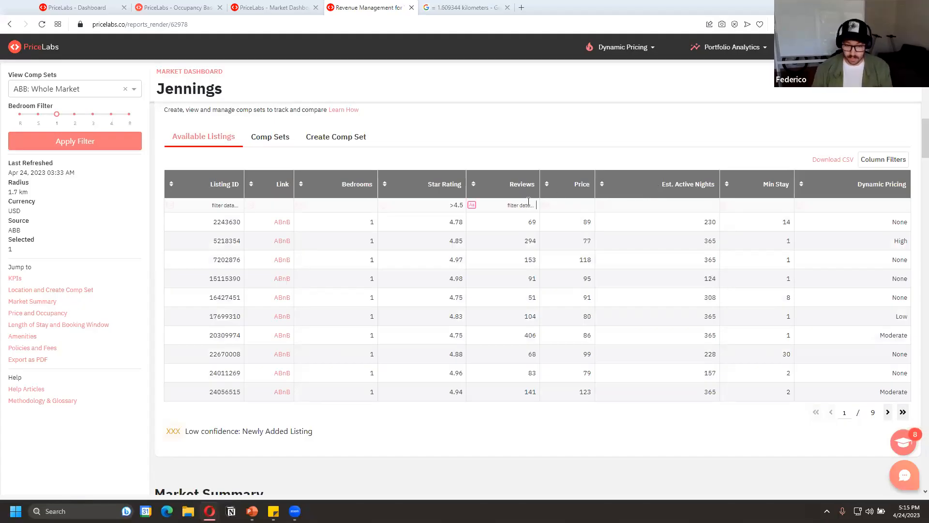
{"action": "type", "text": ">10"}
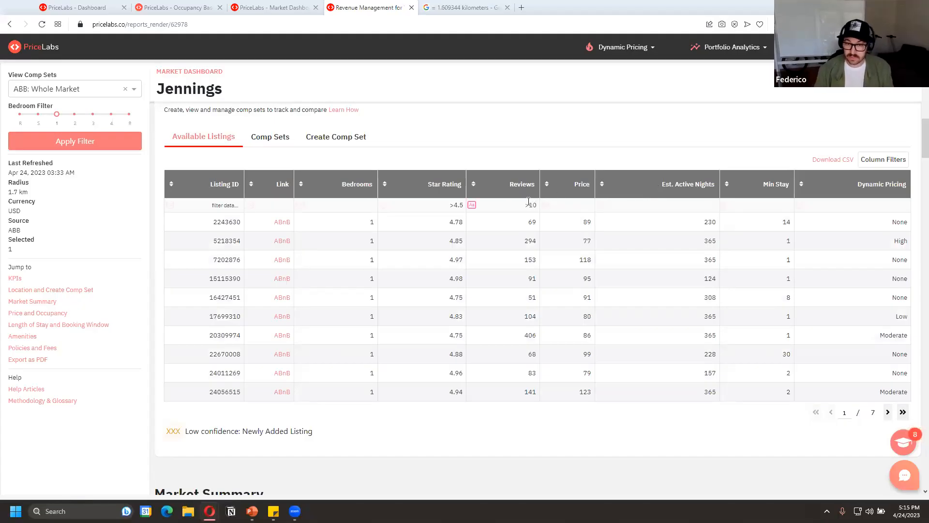
Check the slide's minimum stay criterion and filter the available listings to a min stay of <7
{"action": "left_click", "coordinate": [571, 213]}
{"action": "left_click", "coordinate": [667, 199]}
{"action": "key", "text": "alt+Tab"}
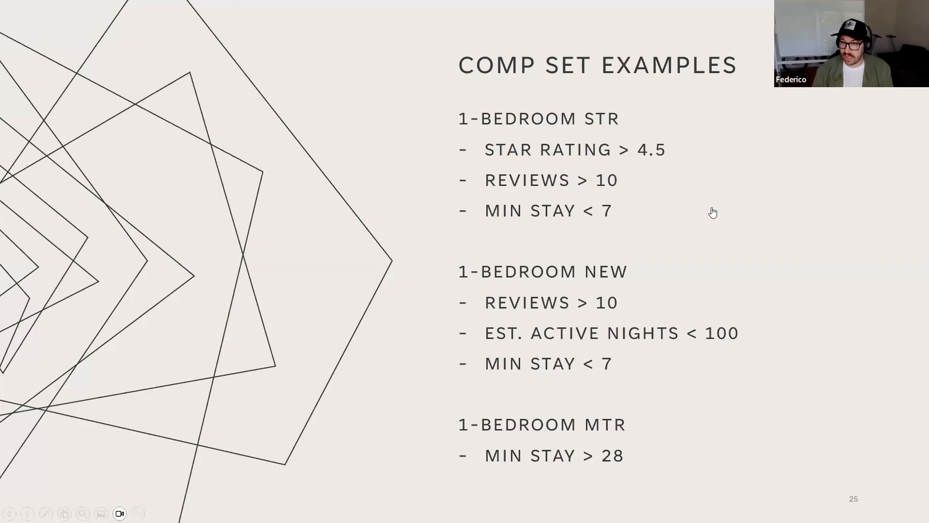
{"action": "key", "text": "alt+Tab"}
{"action": "left_click", "coordinate": [762, 202]}
{"action": "type", "text": "<7"}
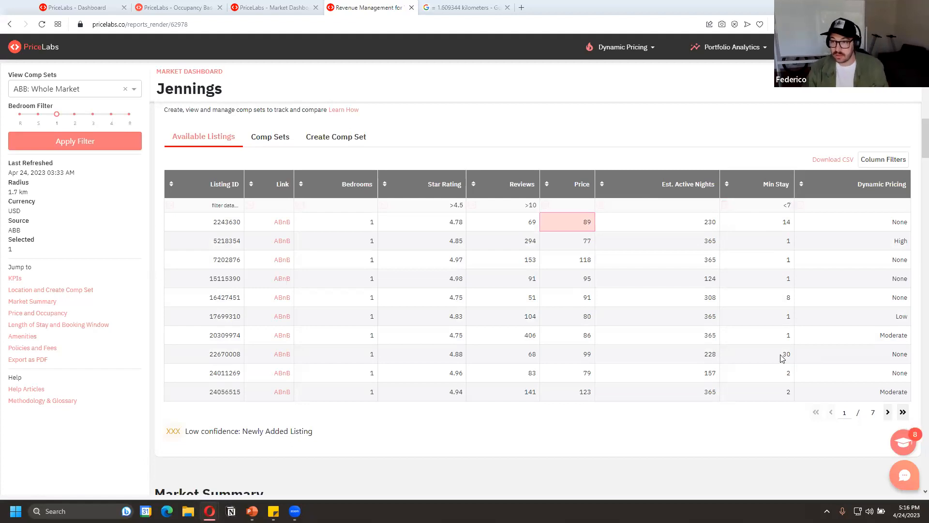
{"action": "key", "text": "Return"}
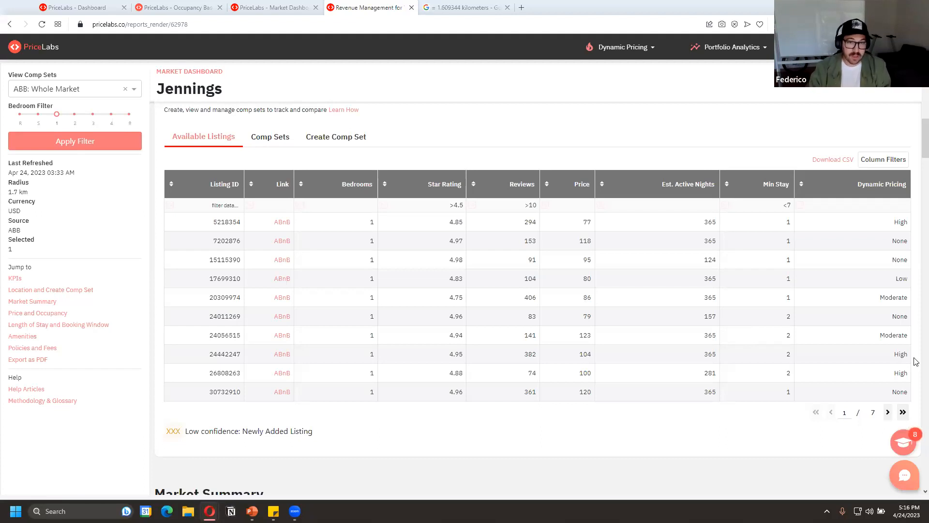
Start creating a comp set and filter its listings to a star rating of >4.5
{"action": "left_click", "coordinate": [340, 141]}
{"action": "left_click", "coordinate": [448, 205]}
{"action": "type", "text": "<4.5"}
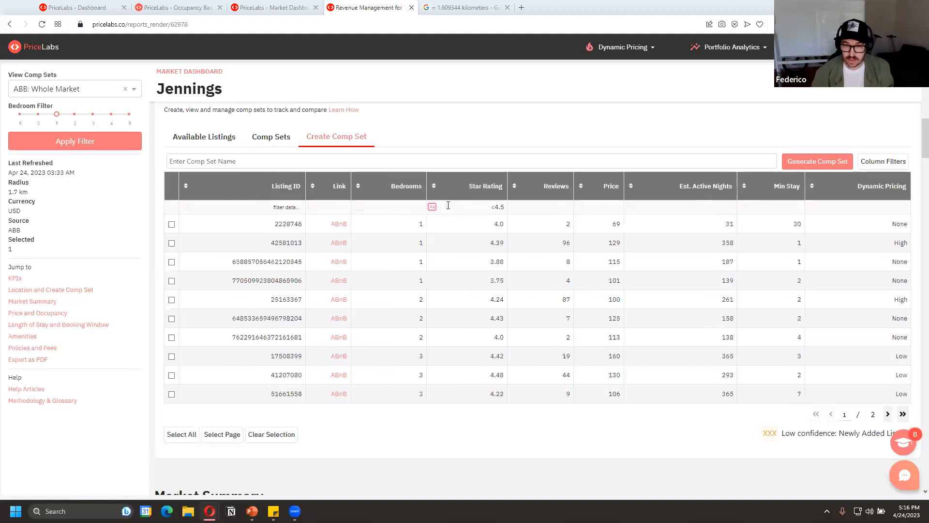
{"action": "key", "text": "BackSpace"}
{"action": "type", "text": ">"}
{"action": "key", "text": "Return"}
{"action": "left_click", "coordinate": [664, 207]}
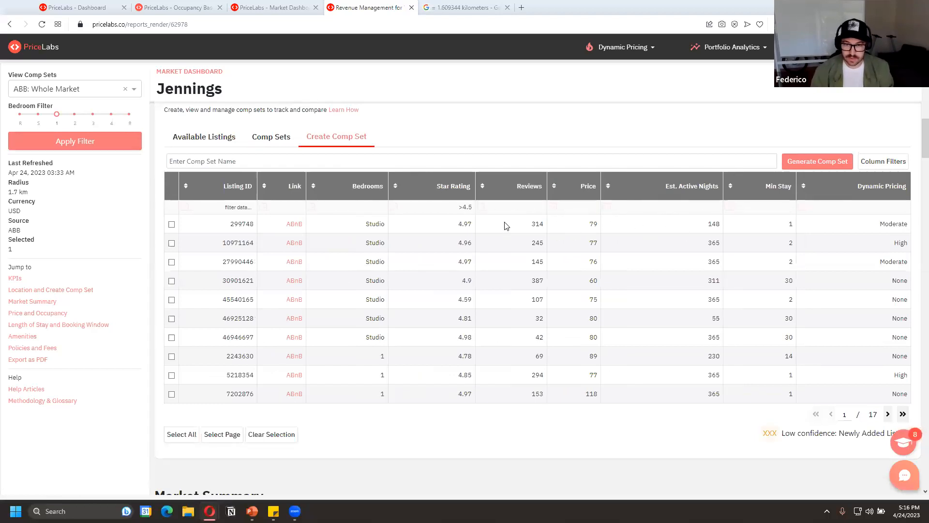
Filter the comp set listings further to reviews >10, min stay <7 and 1 bedroom
{"action": "left_click", "coordinate": [526, 205]}
{"action": "type", "text": ">10"}
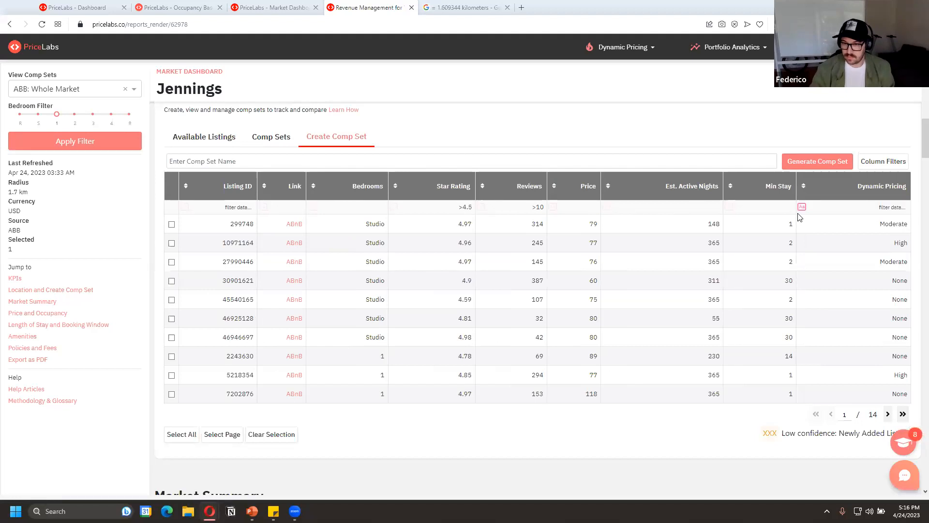
{"action": "left_click", "coordinate": [781, 210]}
{"action": "type", "text": "<7"}
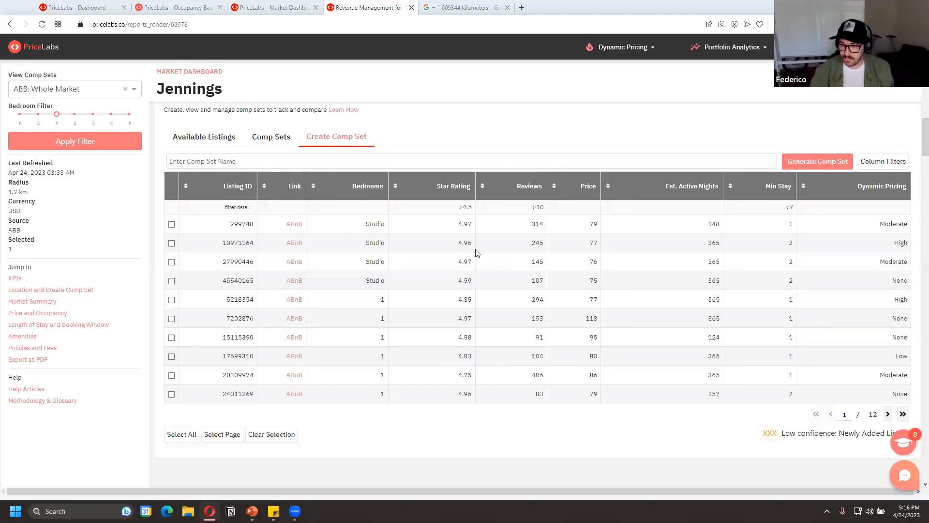
{"action": "left_click", "coordinate": [382, 212]}
{"action": "type", "text": "1"}
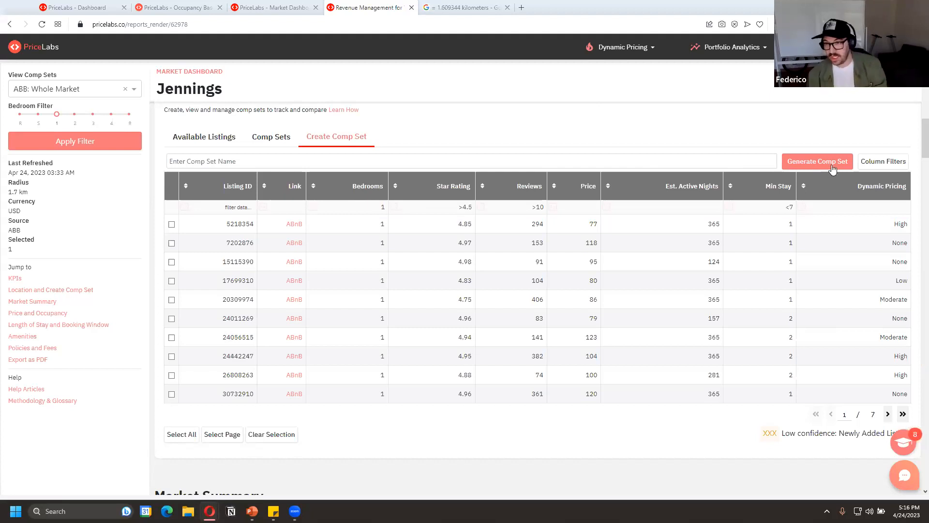
Try to generate the comp set under the name Exact Match
{"action": "left_click", "coordinate": [825, 165]}
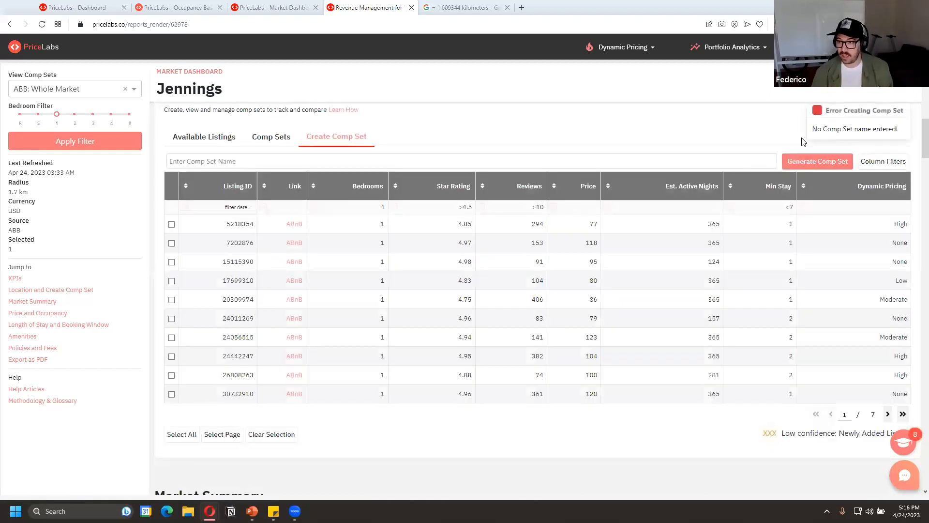
{"action": "left_click", "coordinate": [660, 162]}
{"action": "type", "text": "Exact Match"}
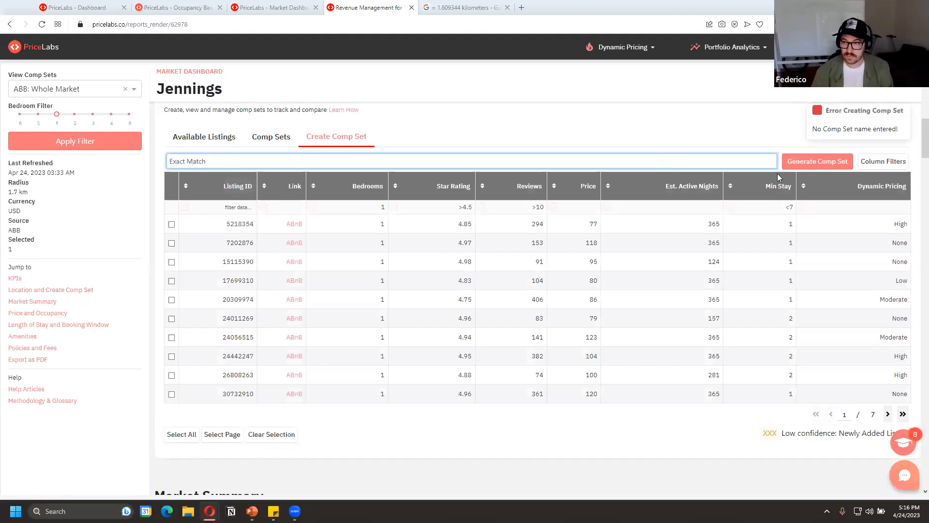
{"action": "left_click", "coordinate": [807, 164]}
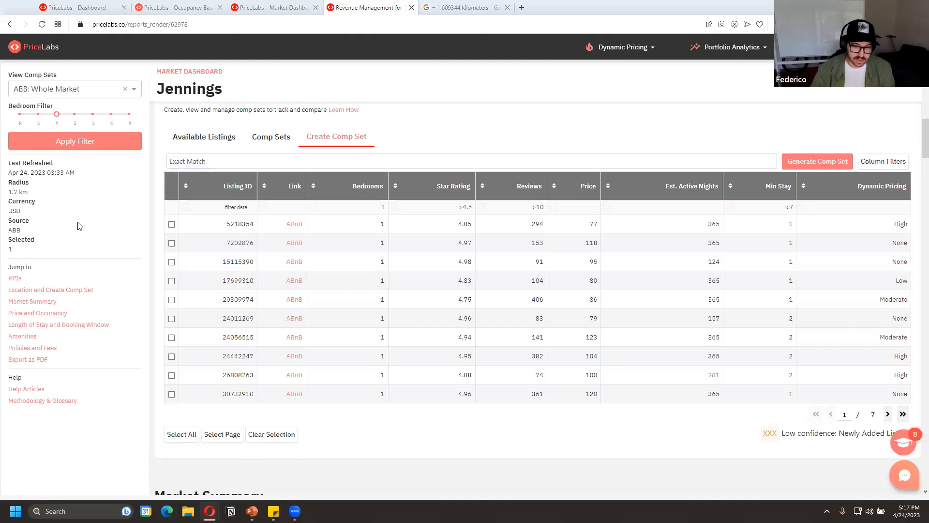
Select all filtered listings, name the comp set 1bdr pro, and generate it
{"action": "left_click", "coordinate": [182, 432]}
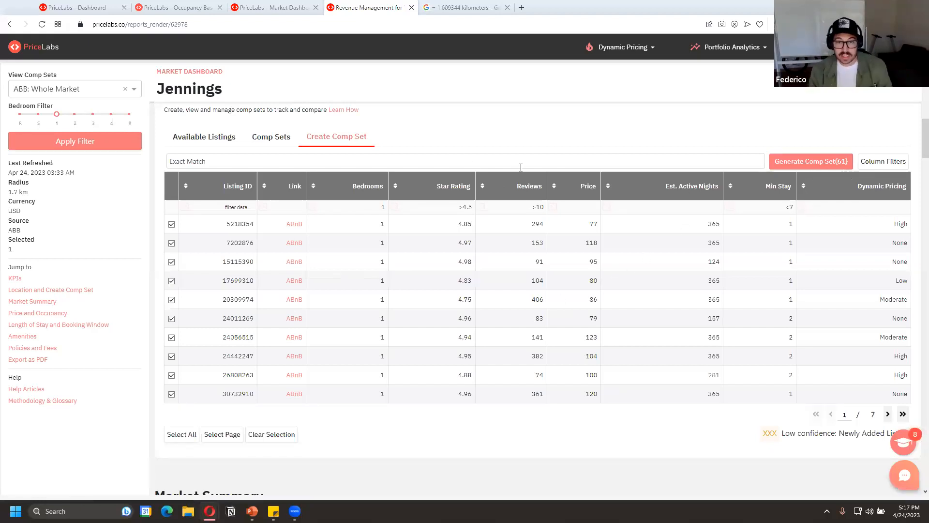
{"action": "left_click", "coordinate": [214, 165]}
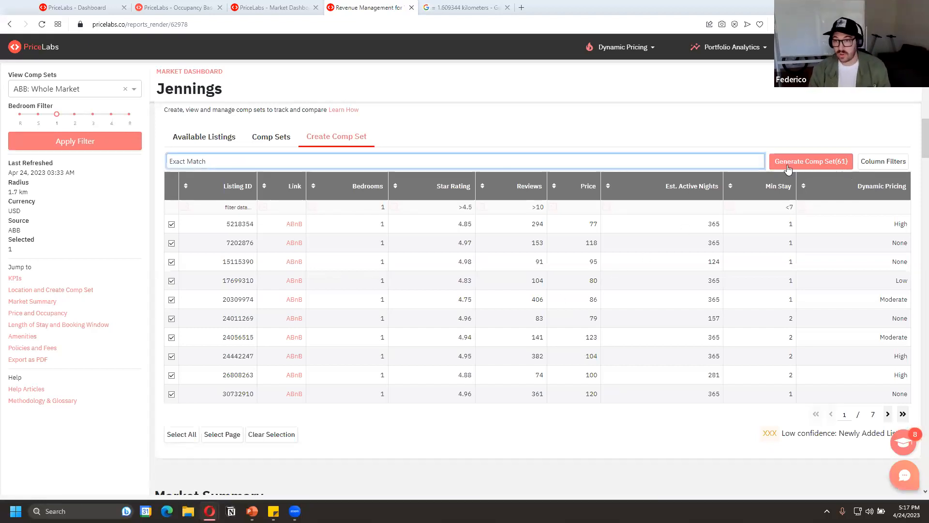
{"action": "key", "text": "ctrl+shift+Left"}
{"action": "key", "text": "ctrl+shift+Left"}
{"action": "type", "text": "1bdr pro"}
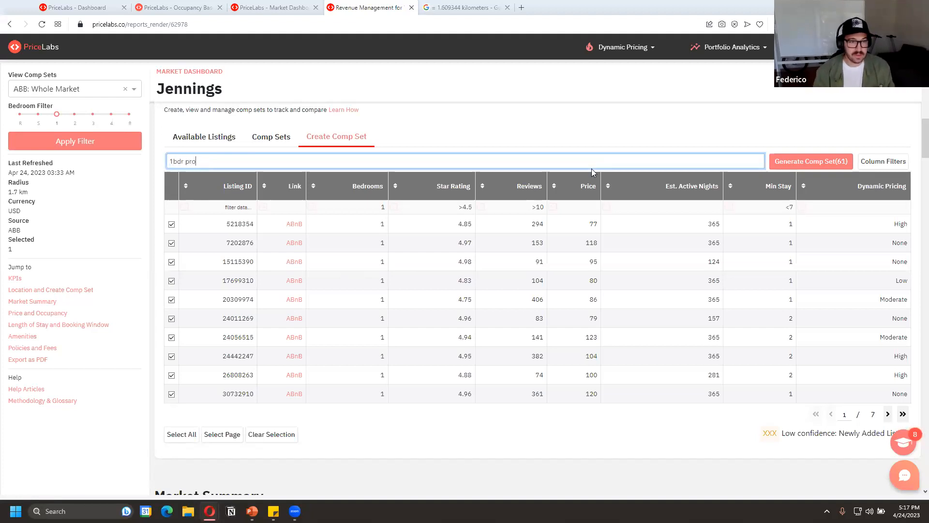
{"action": "left_click", "coordinate": [806, 159]}
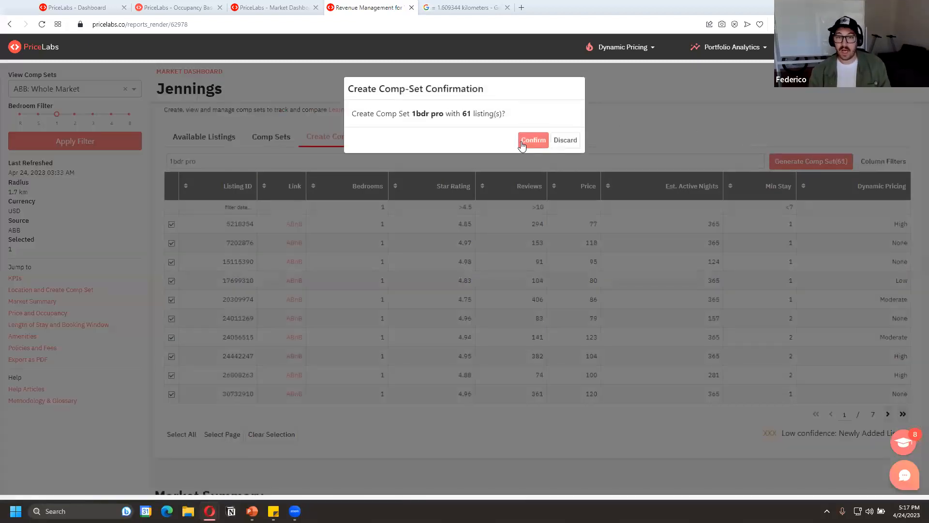
{"action": "left_click", "coordinate": [521, 143]}
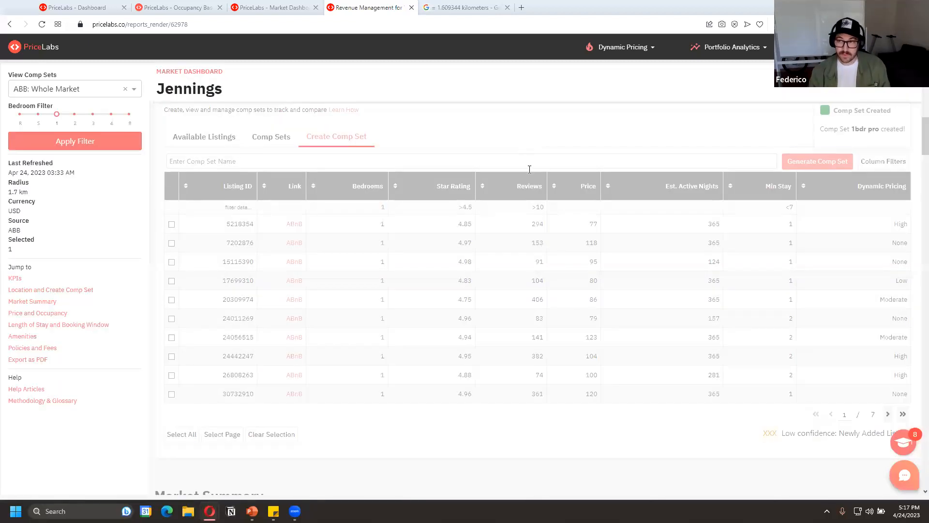
Switch the market dashboard to the ABBComp: 1bdr pro comp set and apply it to the KPIs
{"action": "scroll", "coordinate": [532, 256], "scroll_direction": "up", "scroll_amount": 7}
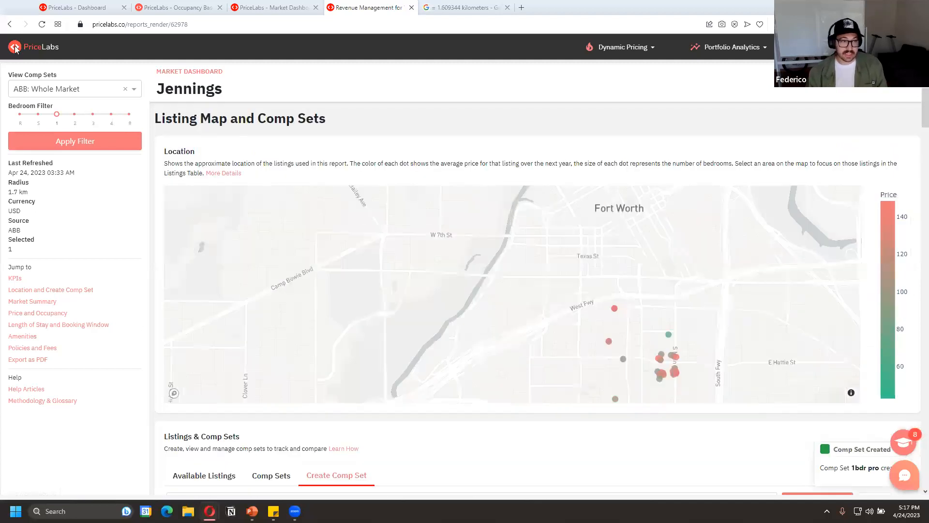
{"action": "left_click", "coordinate": [49, 88]}
{"action": "scroll", "coordinate": [67, 146], "scroll_direction": "down", "scroll_amount": 3}
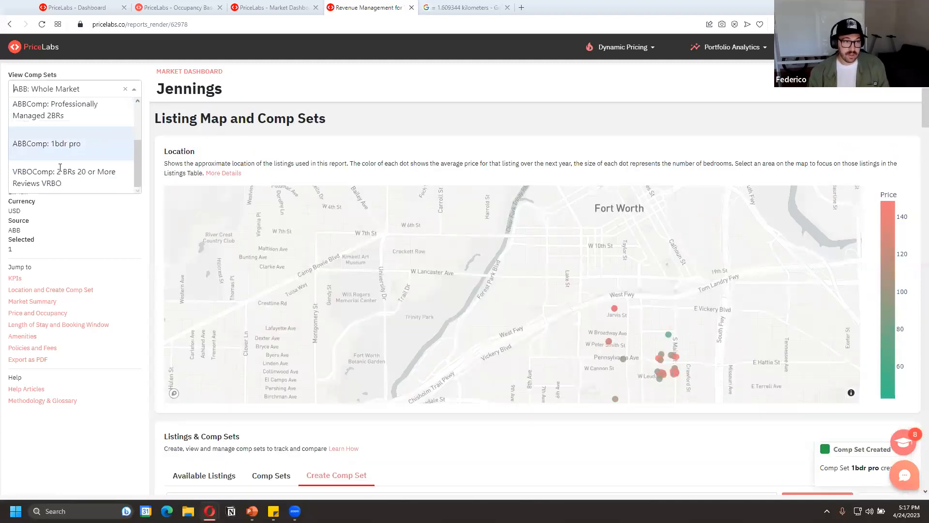
{"action": "left_click", "coordinate": [59, 147]}
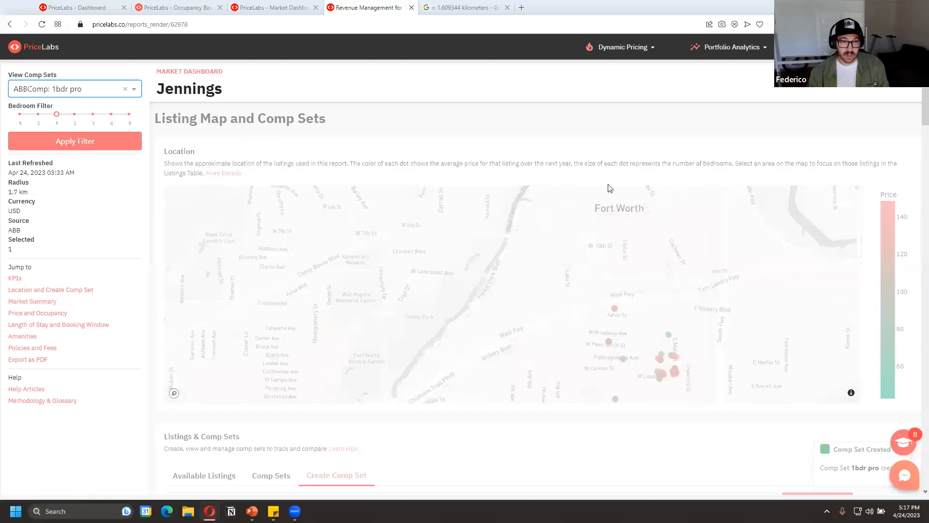
{"action": "scroll", "coordinate": [610, 140], "scroll_direction": "up", "scroll_amount": 3}
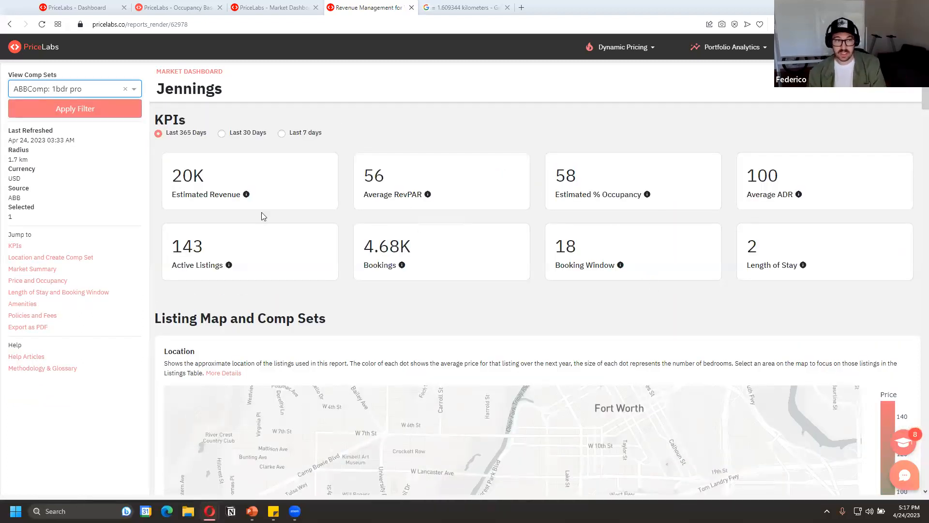
{"action": "left_click", "coordinate": [99, 111]}
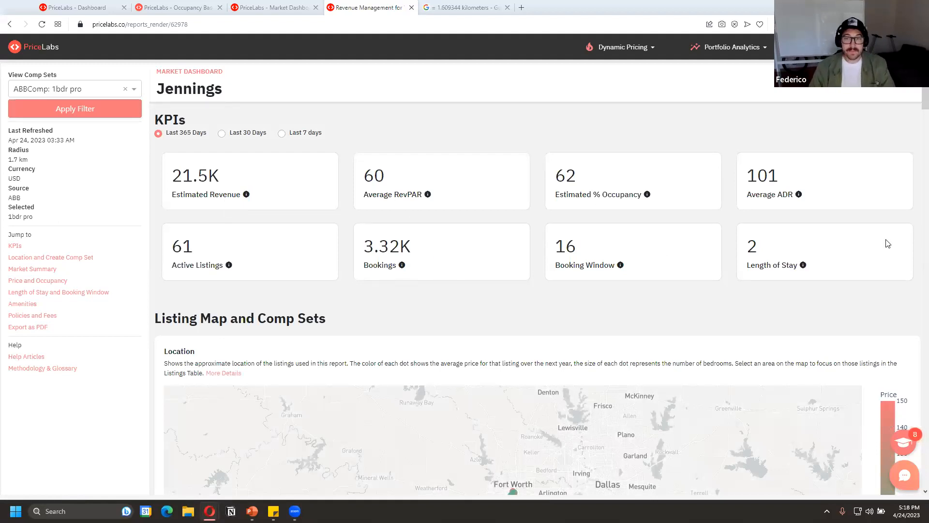
Check the 1-bedroom new example slide, clear the comp set table's star rating filter, and set the reviews filter to <10
{"action": "scroll", "coordinate": [174, 328], "scroll_direction": "down", "scroll_amount": 5}
{"action": "scroll", "coordinate": [181, 392], "scroll_direction": "down", "scroll_amount": 6}
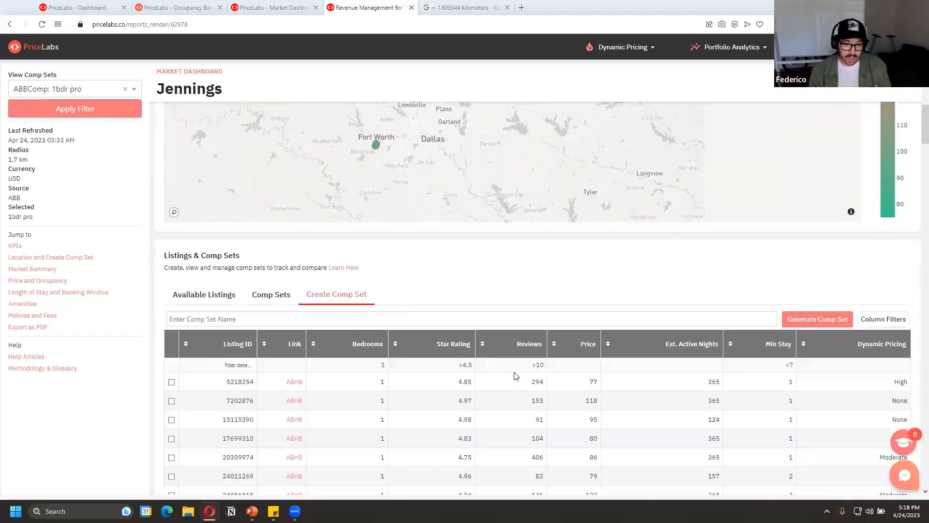
{"action": "key", "text": "alt+Tab"}
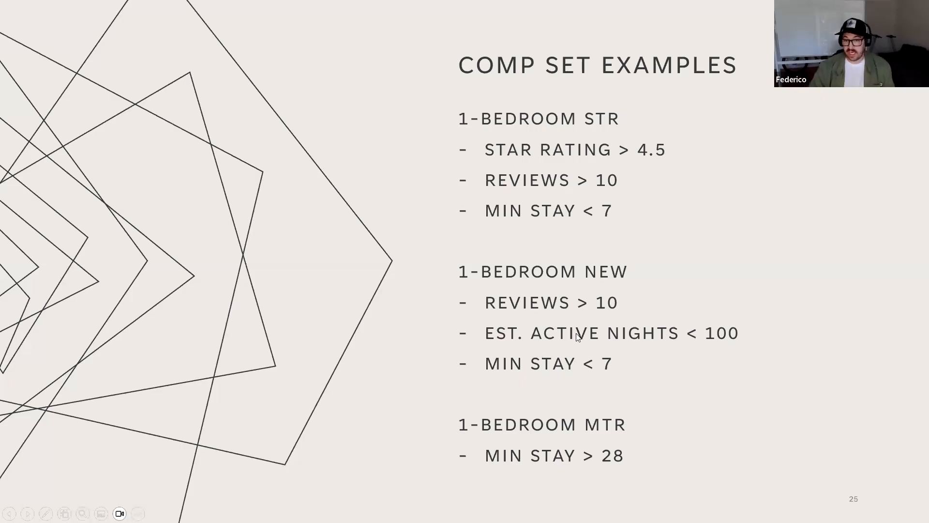
{"action": "key", "text": "alt+Tab"}
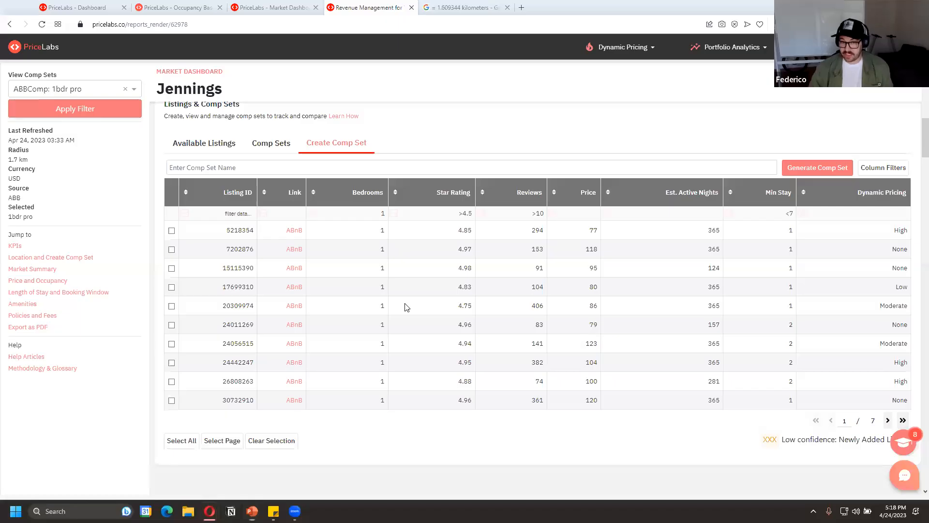
{"action": "key", "text": "alt+Tab"}
{"action": "key", "text": "alt+Tab"}
{"action": "double_click", "coordinate": [472, 215]}
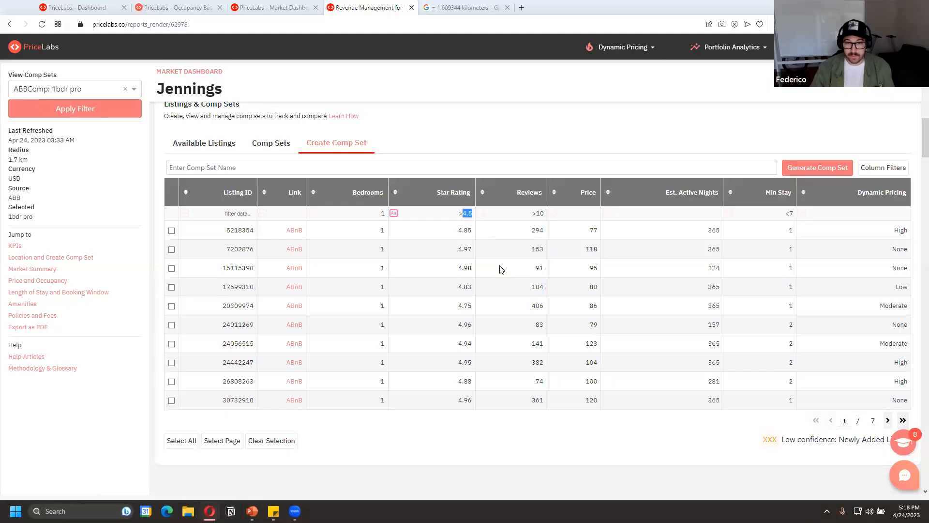
{"action": "key", "text": "BackSpace"}
{"action": "key", "text": "BackSpace"}
{"action": "left_click", "coordinate": [481, 213]}
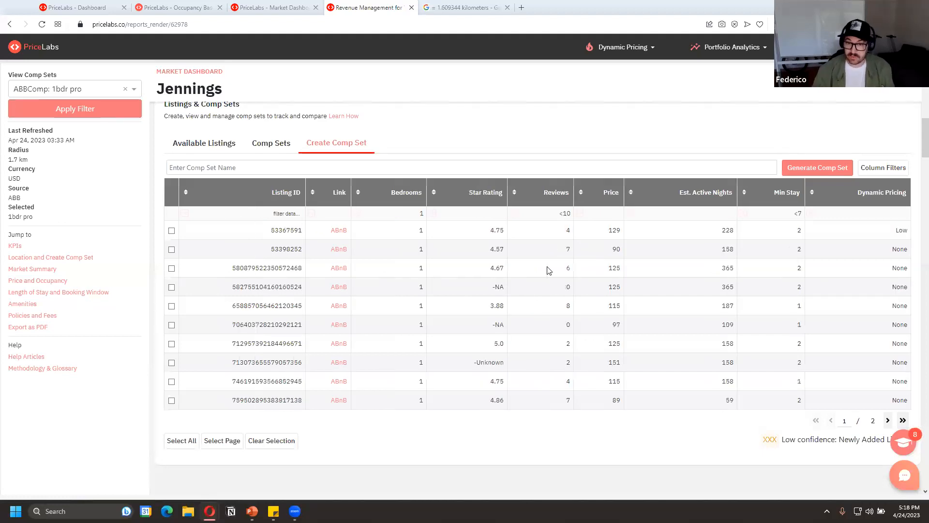
Check the 1-bedroom new criteria on the example slide and set the table's est. active nights filter to <100
{"action": "key", "text": "alt+Tab"}
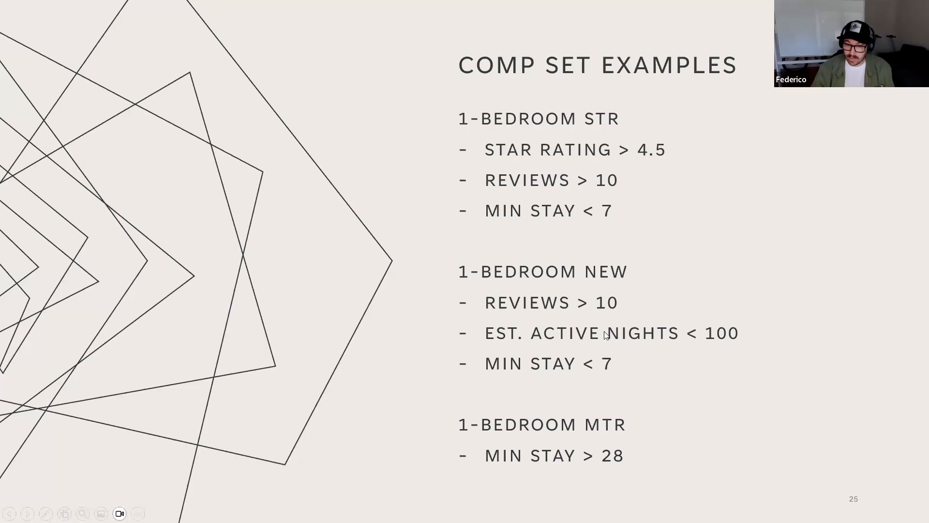
{"action": "key", "text": "alt+Tab"}
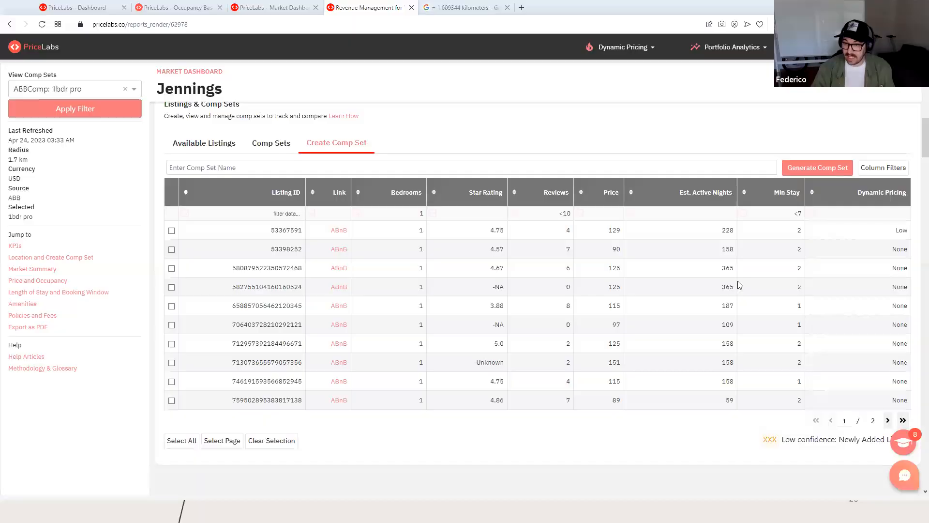
{"action": "type", "text": "< 100"}
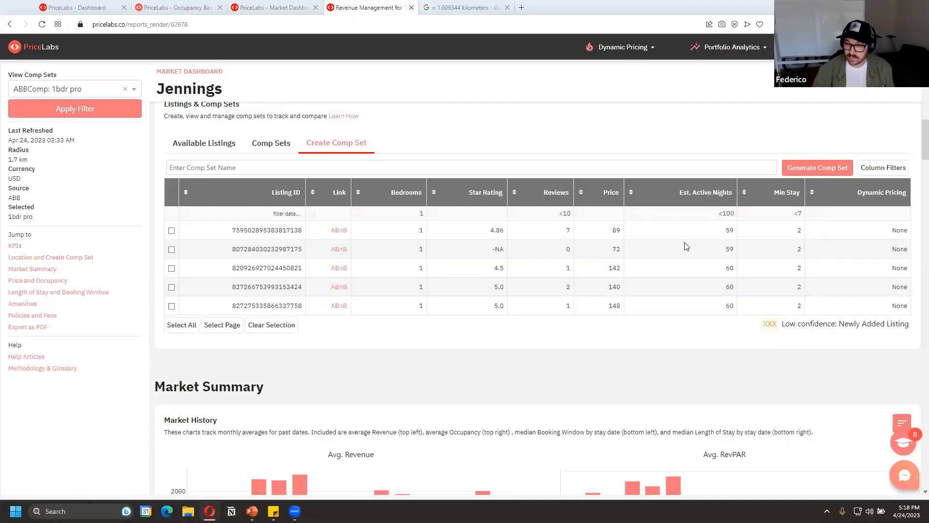
{"action": "key", "text": "alt+Tab"}
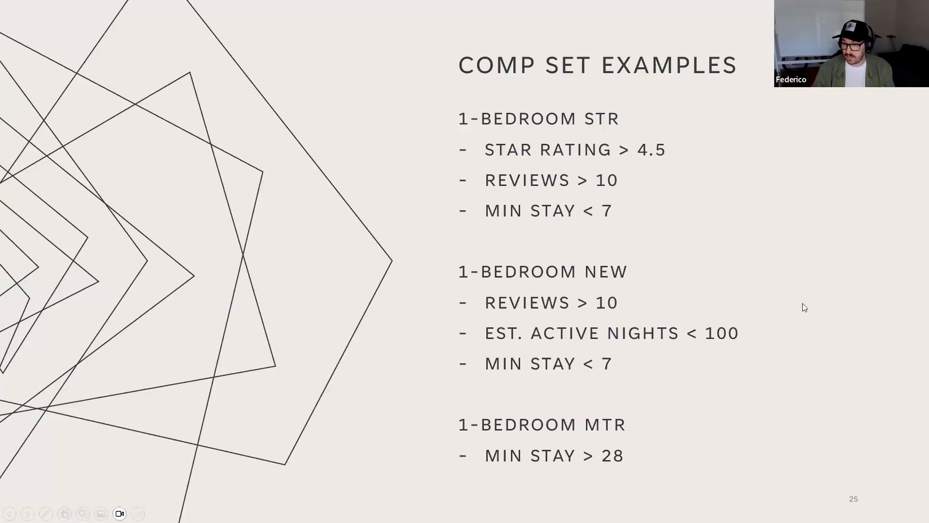
{"action": "key", "text": "alt+Tab"}
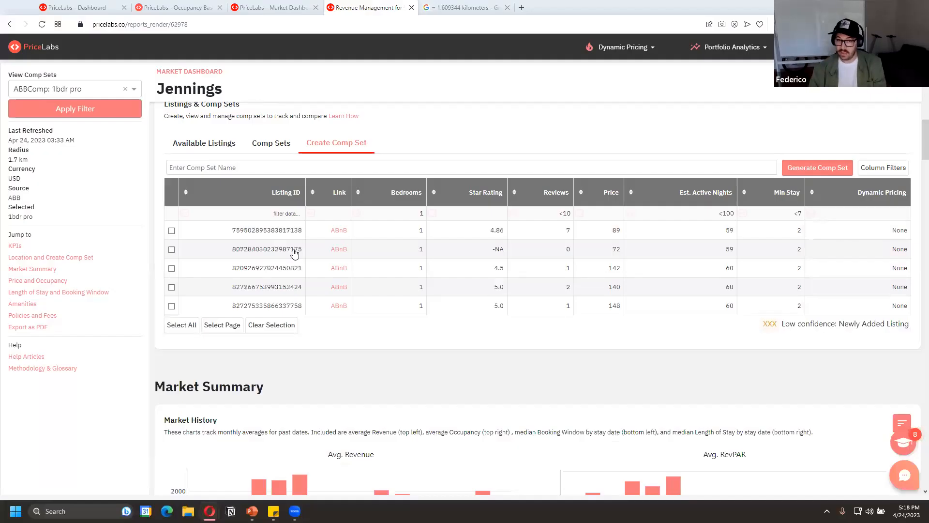
Select all filtered listings, name the comp set New Properties, and generate it
{"action": "left_click", "coordinate": [186, 325]}
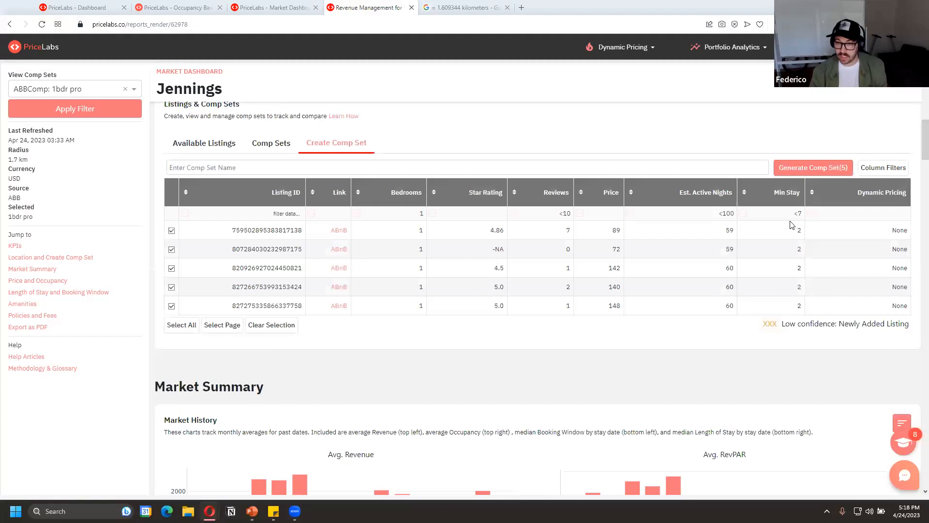
{"action": "left_click", "coordinate": [839, 166]}
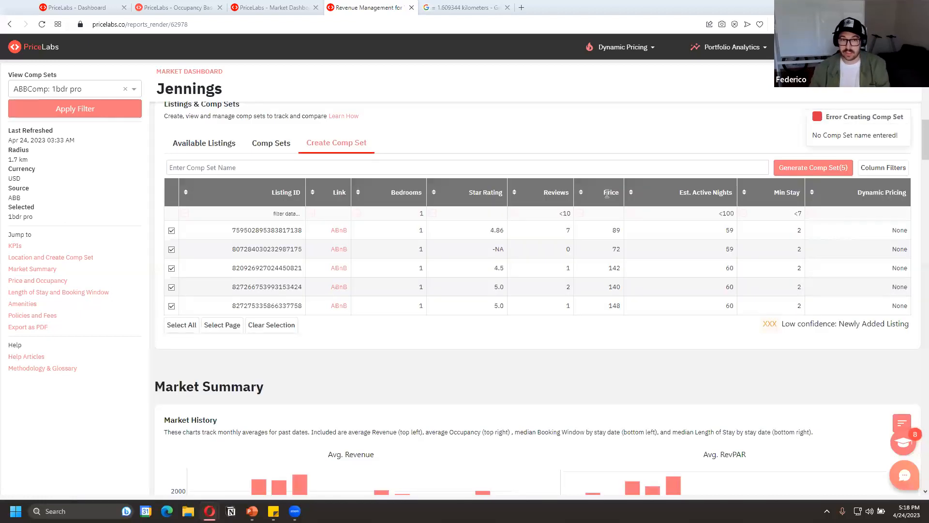
{"action": "left_click", "coordinate": [241, 166]}
{"action": "type", "text": "New Properties"}
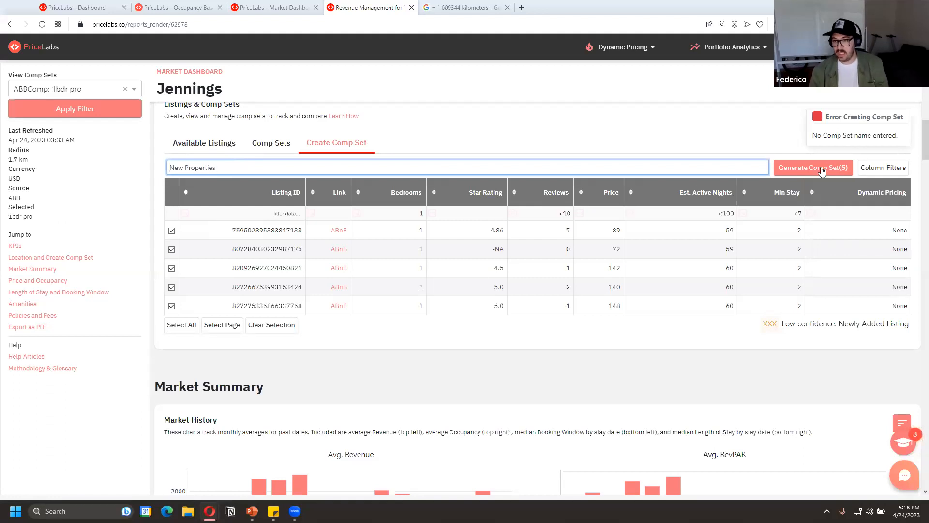
{"action": "left_click", "coordinate": [822, 168]}
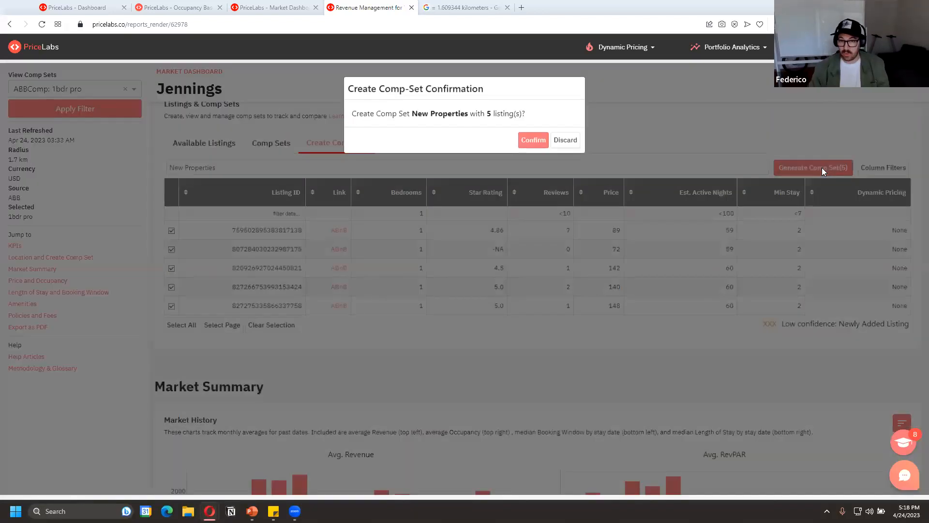
{"action": "left_click", "coordinate": [532, 140]}
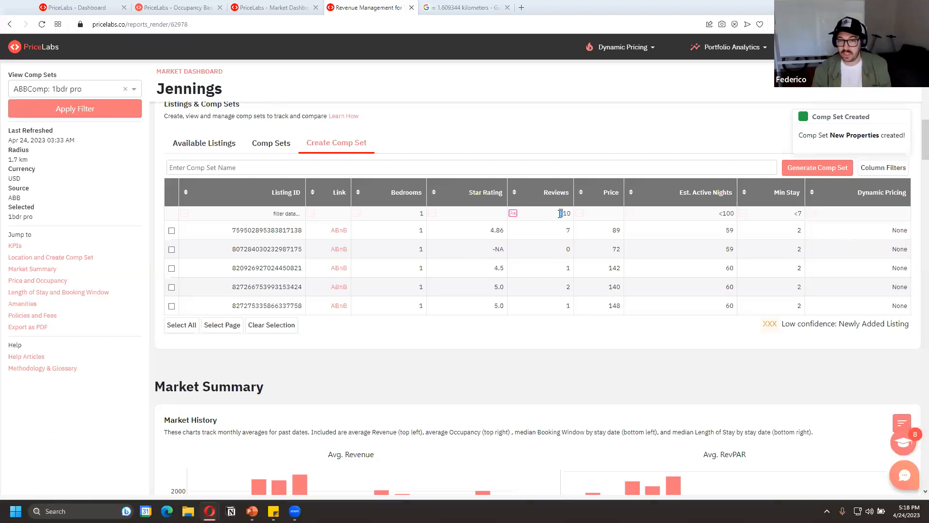
Clear the reviews and est. active nights filters in the comp set table
{"action": "key", "text": "Delete"}
{"action": "key", "text": "Delete"}
{"action": "key", "text": "Return"}
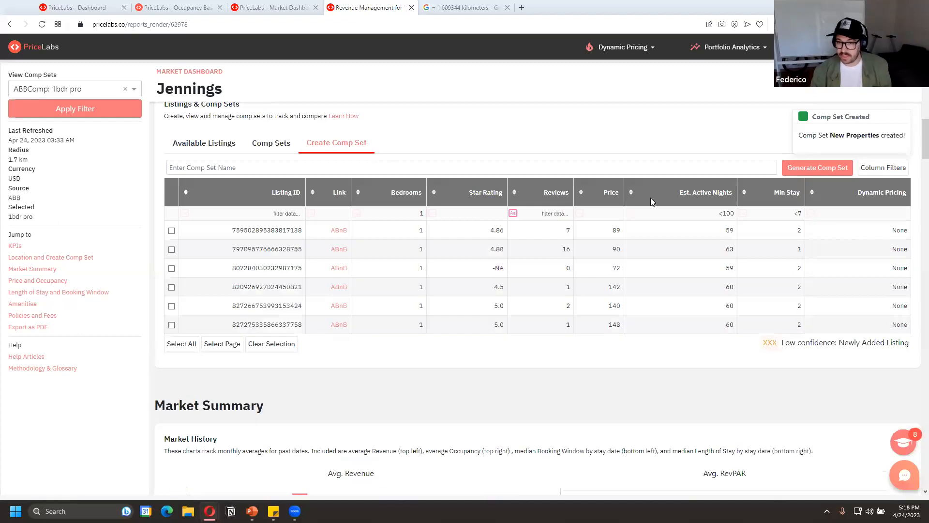
{"action": "left_click", "coordinate": [721, 214]}
{"action": "left_click_drag", "start_coordinate": [721, 214], "coordinate": [810, 225]}
{"action": "key", "text": "BackSpace"}
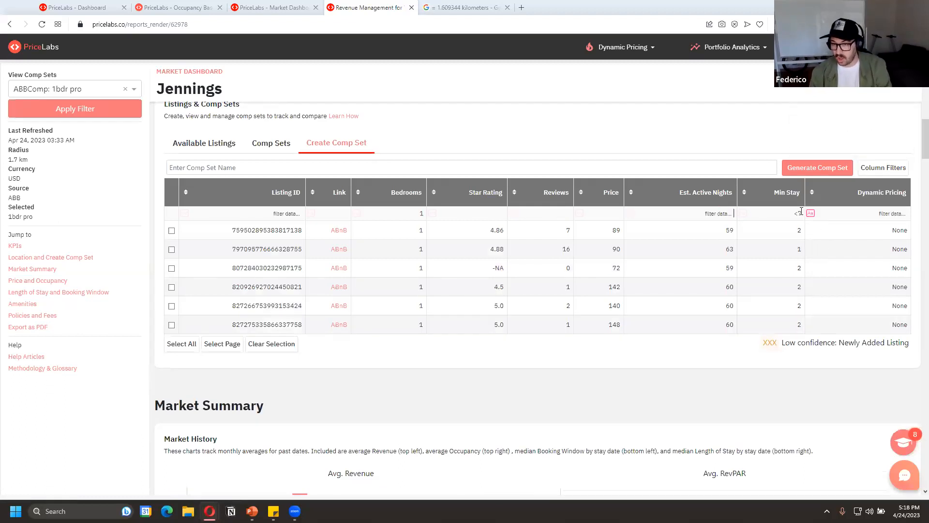
Set the comp set table's min stay filter to >30
{"action": "left_click", "coordinate": [803, 216]}
{"action": "left_click", "coordinate": [782, 213]}
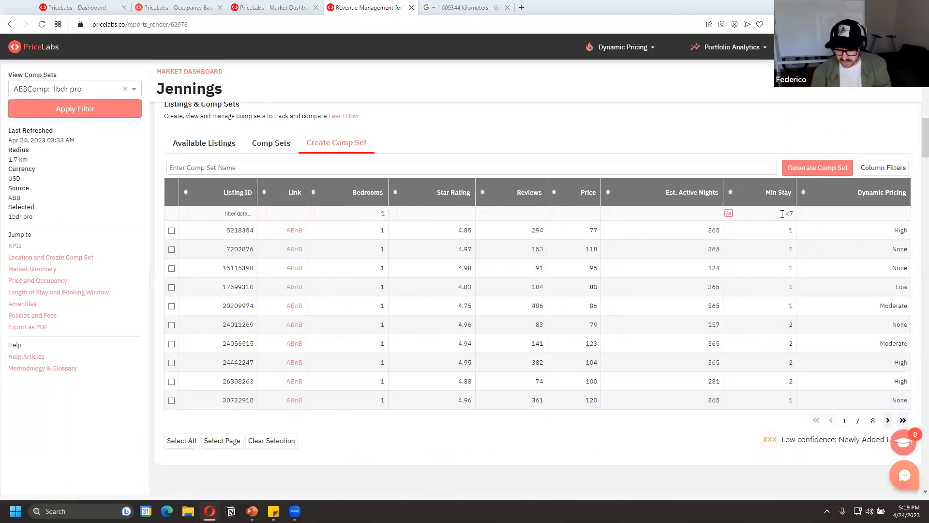
{"action": "type", "text": "30"}
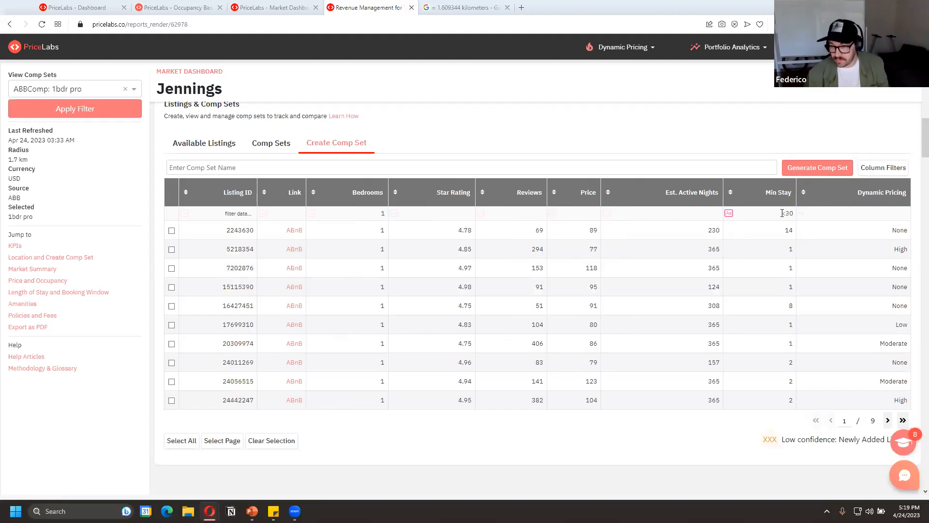
{"action": "left_click", "coordinate": [794, 232]}
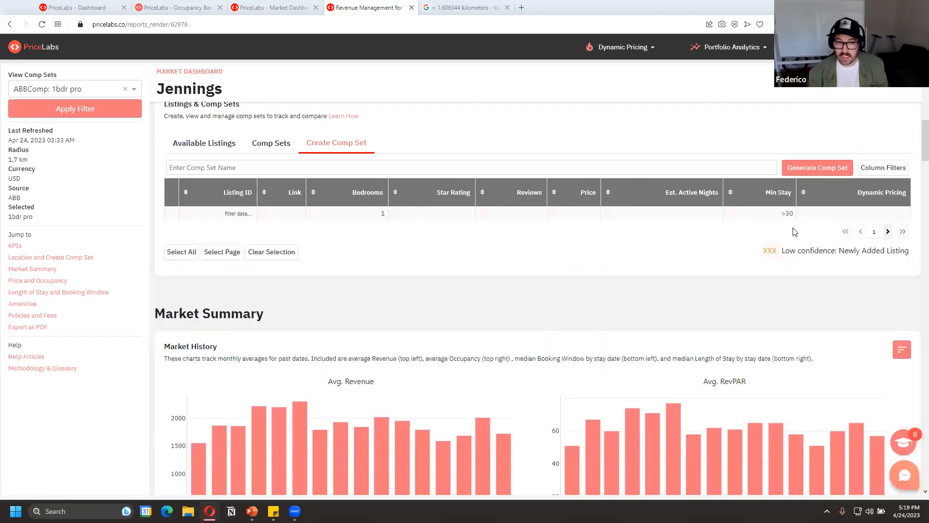
Change the comp set table's min stay filter to >28
{"action": "left_click", "coordinate": [792, 226]}
{"action": "key", "text": "BackSpace"}
{"action": "key", "text": "BackSpace"}
{"action": "type", "text": "28"}
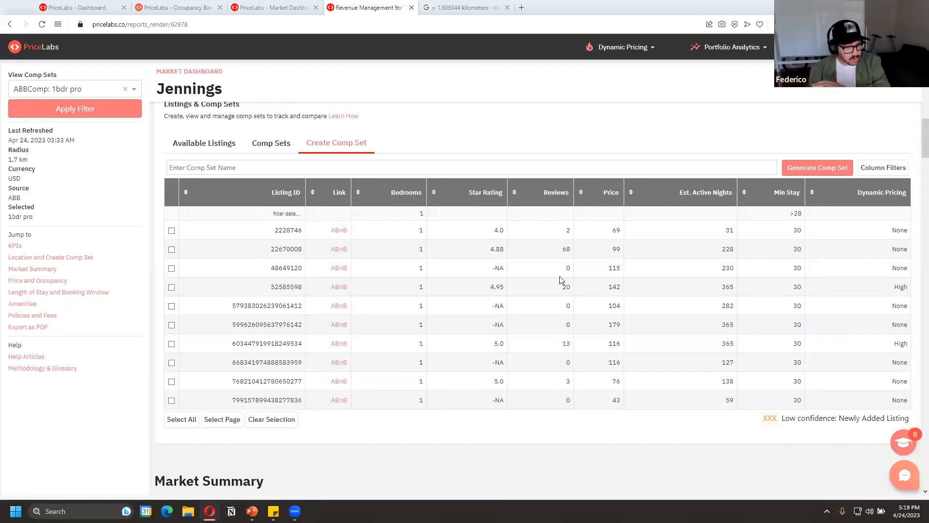
Name the comp set MTR, select all the filtered listings, and generate it
{"action": "left_click", "coordinate": [273, 173]}
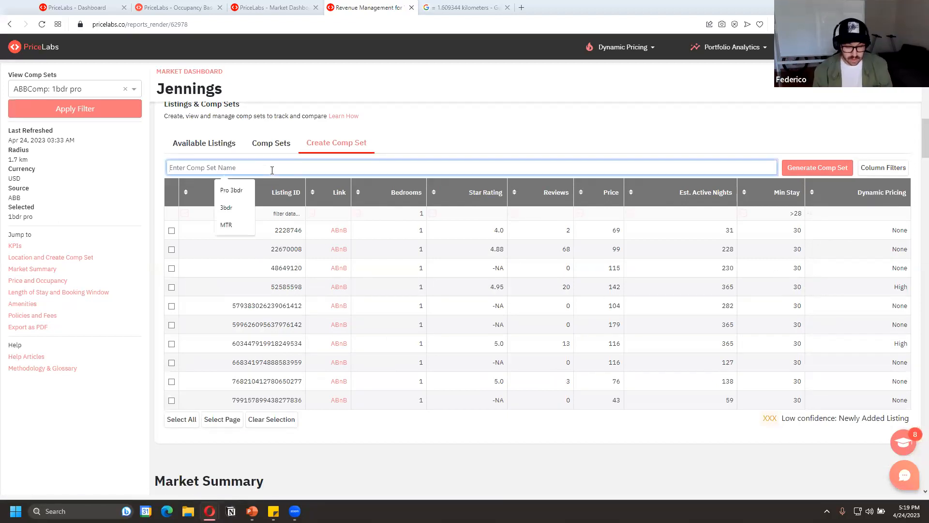
{"action": "type", "text": "MTR"}
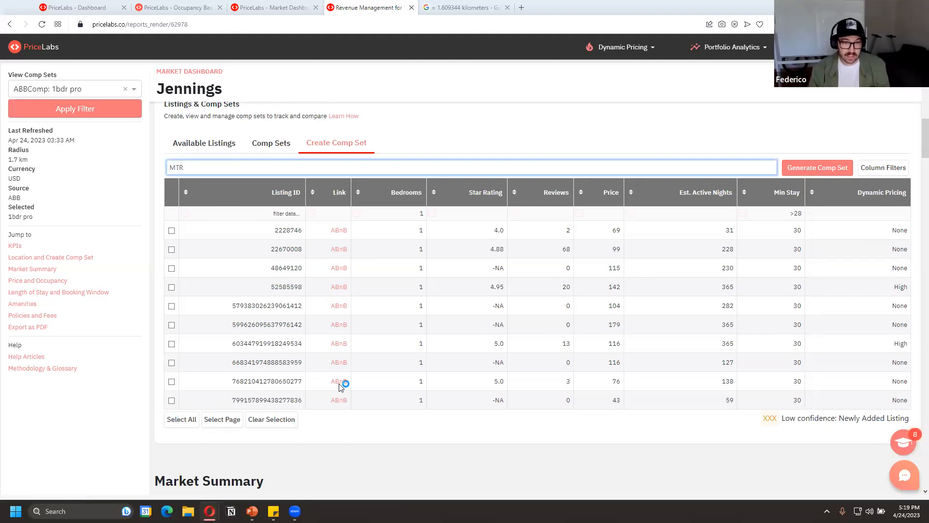
{"action": "left_click", "coordinate": [836, 168]}
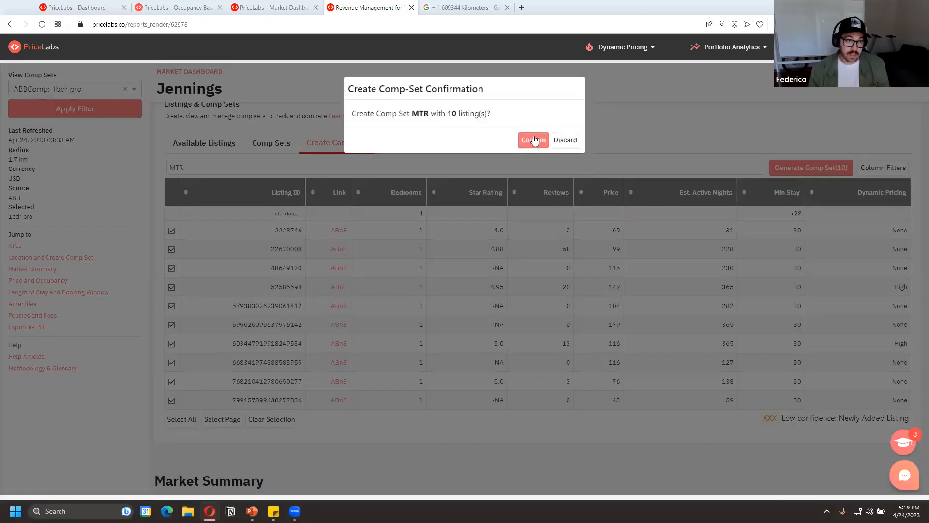
{"action": "left_click", "coordinate": [532, 140]}
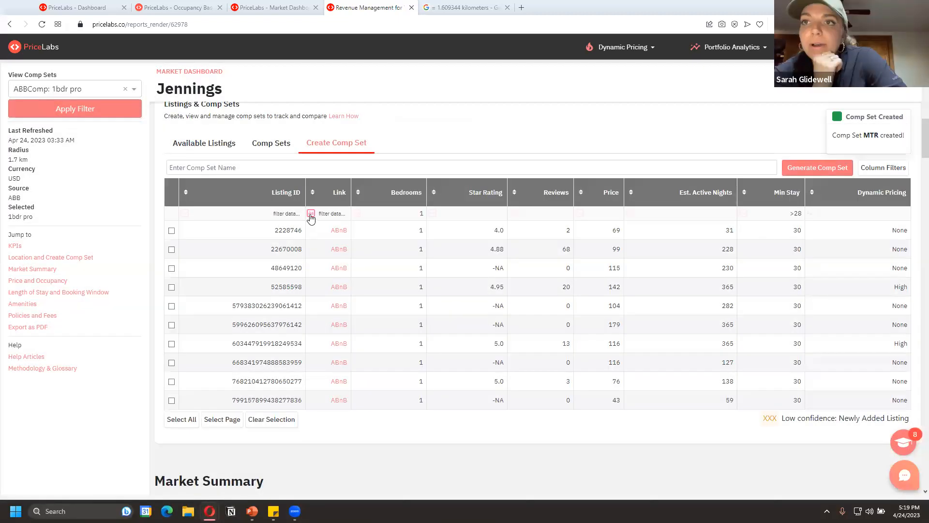
Switch back to the comp set examples slide in the presentation
{"action": "key", "text": "alt+Tab"}
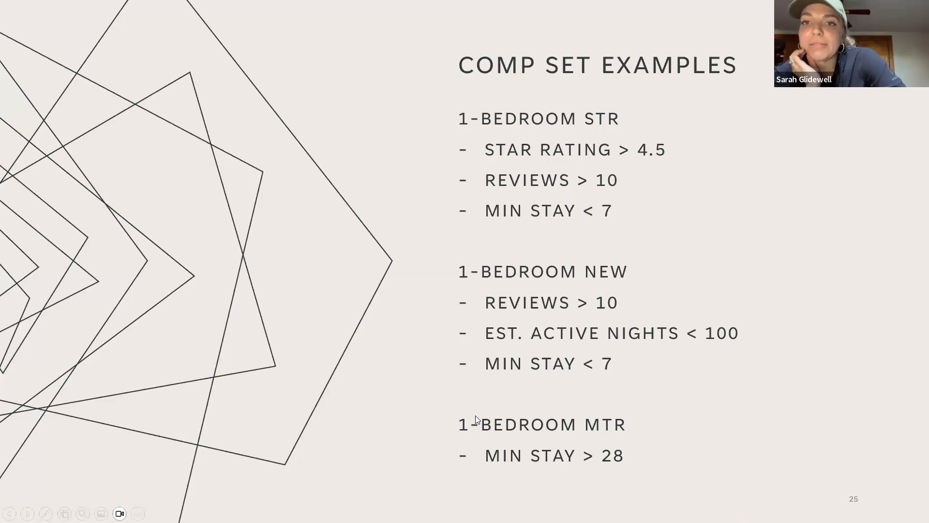
{"action": "left_click", "coordinate": [475, 415]}
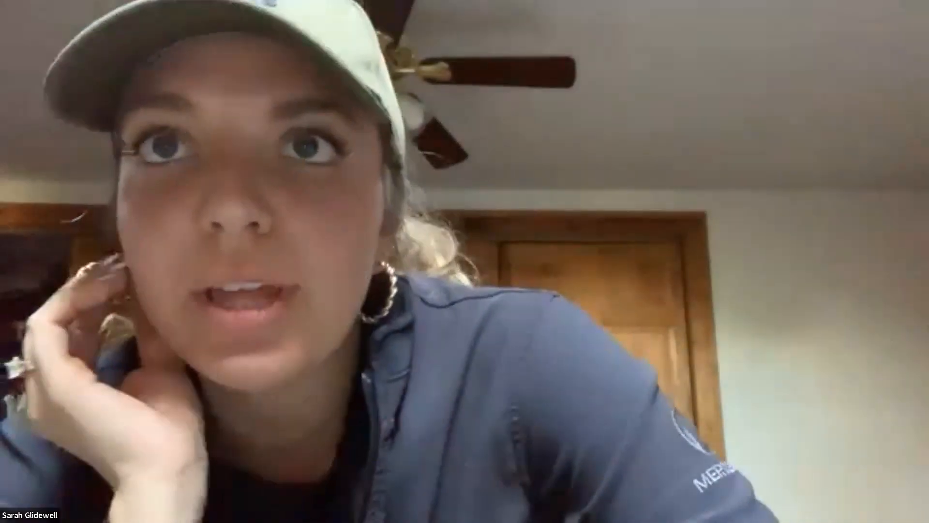
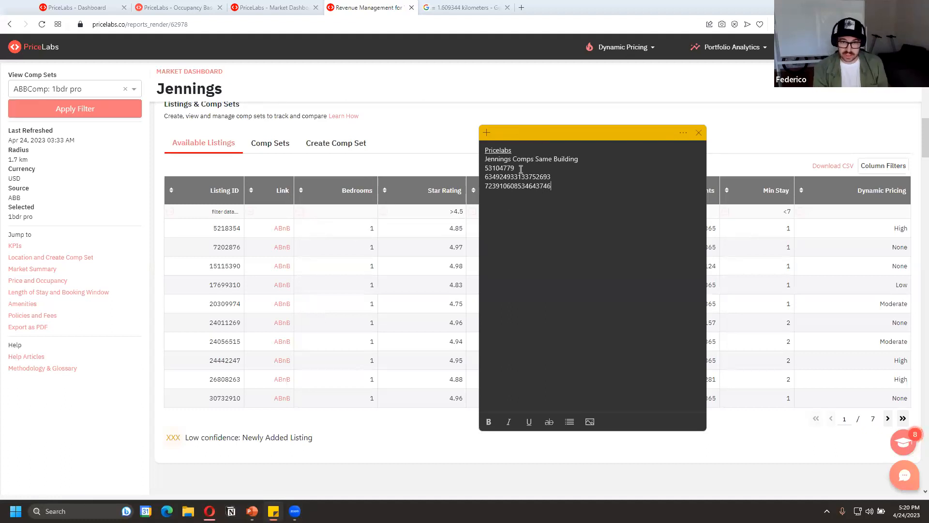
In the comp set creation table, filter the listing IDs by the noted 53104779 and select that listing
{"action": "double_click", "coordinate": [514, 168]}
{"action": "key", "text": "ctrl+c"}
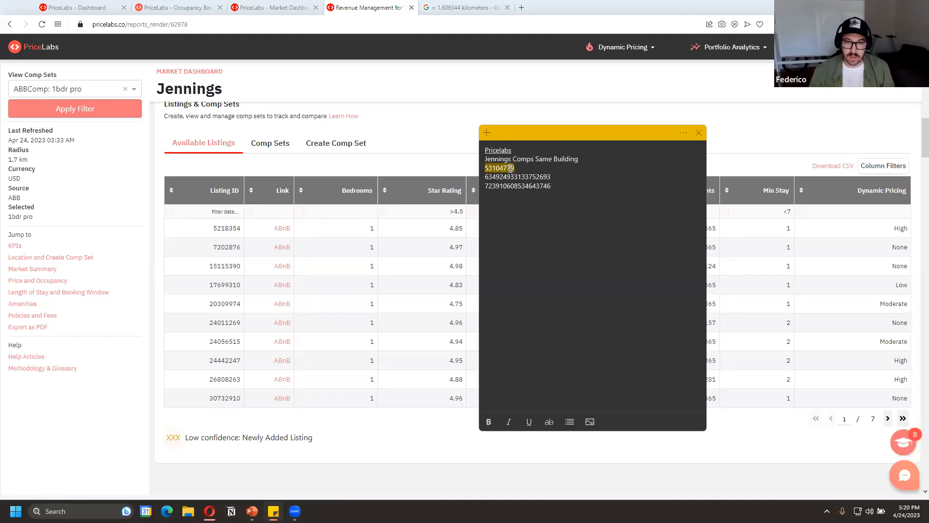
{"action": "left_click", "coordinate": [342, 145]}
{"action": "triple_click", "coordinate": [780, 209]}
{"action": "key", "text": "BackSpace"}
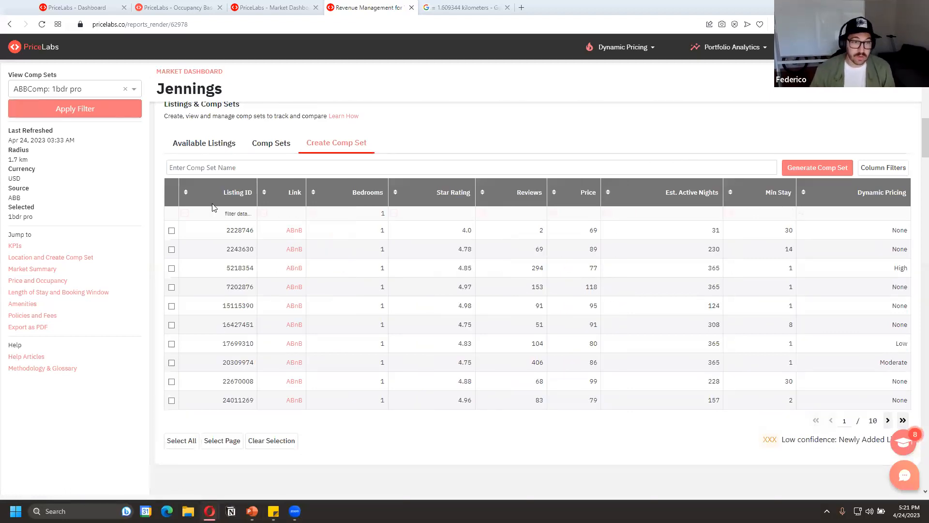
{"action": "left_click", "coordinate": [238, 213]}
{"action": "key", "text": "ctrl+v"}
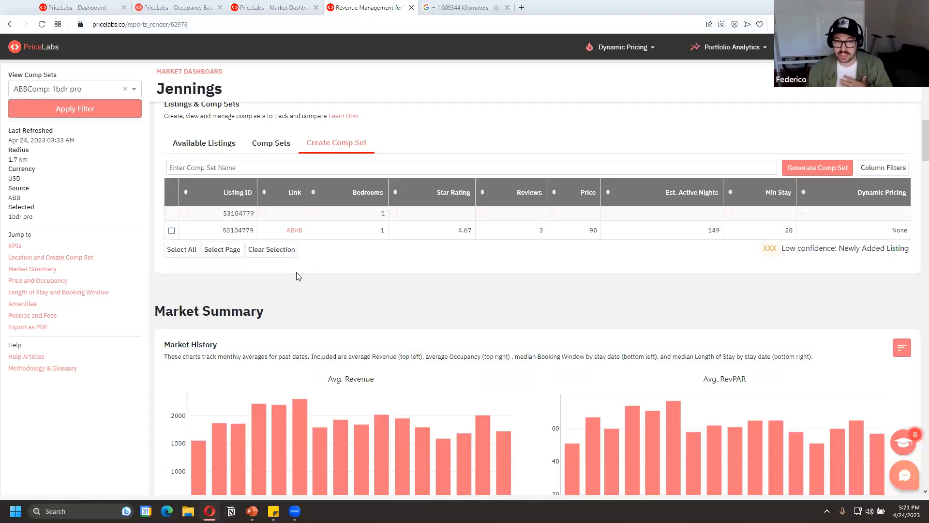
{"action": "left_click", "coordinate": [171, 230]}
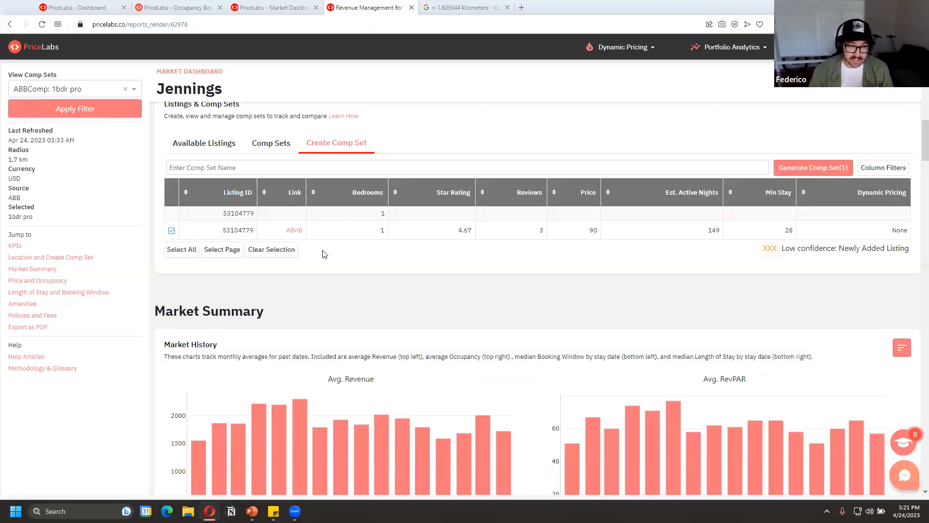
{"action": "key", "text": "alt+Tab"}
{"action": "double_click", "coordinate": [535, 176]}
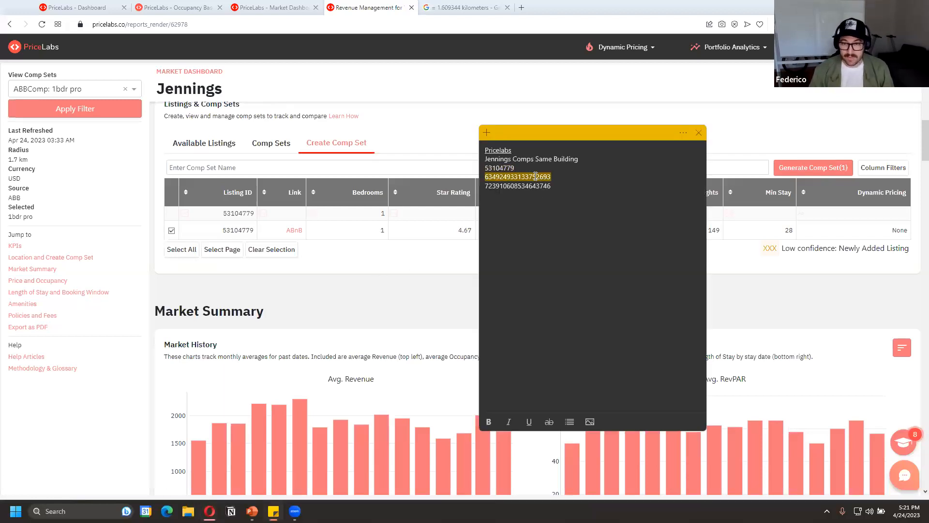
{"action": "key", "text": "ctrl+c"}
{"action": "key", "text": "alt+Tab"}
{"action": "left_click", "coordinate": [232, 213]}
{"action": "key", "text": "ctrl+a"}
{"action": "key", "text": "ctrl+v"}
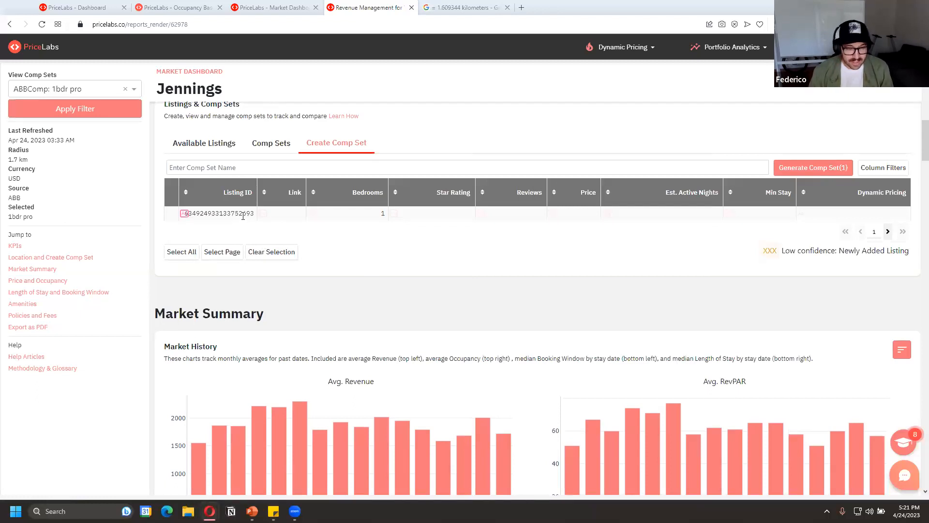
{"action": "left_click_drag", "start_coordinate": [228, 215], "coordinate": [266, 221]}
{"action": "key", "text": "BackSpace"}
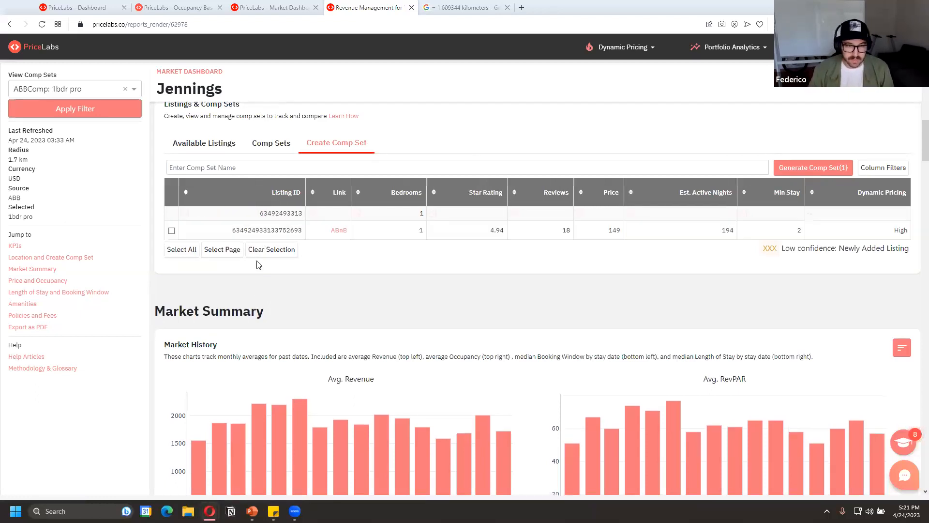
{"action": "left_click", "coordinate": [172, 230]}
{"action": "key", "text": "alt+Tab"}
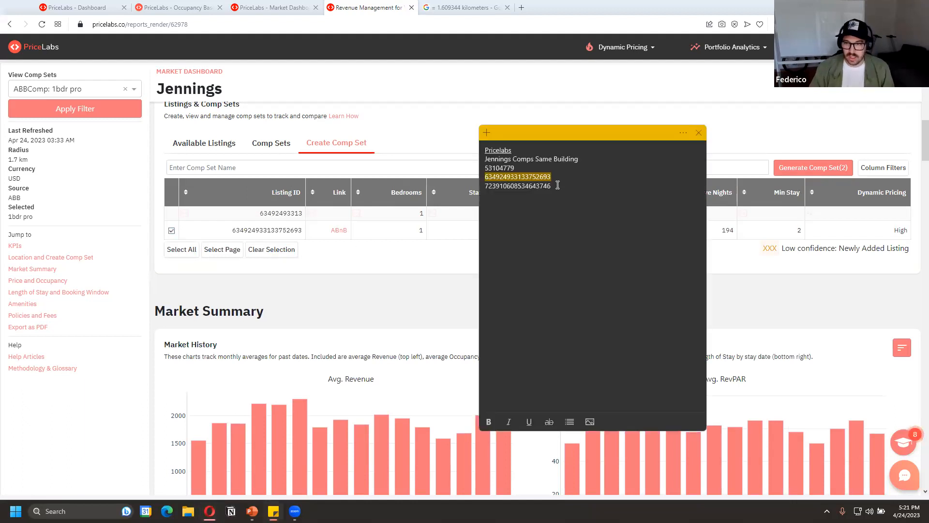
{"action": "left_click_drag", "start_coordinate": [530, 185], "coordinate": [486, 184]}
{"action": "key", "text": "ctrl+c"}
{"action": "key", "text": "alt+Tab"}
{"action": "double_click", "coordinate": [266, 212]}
{"action": "key", "text": "ctrl+v"}
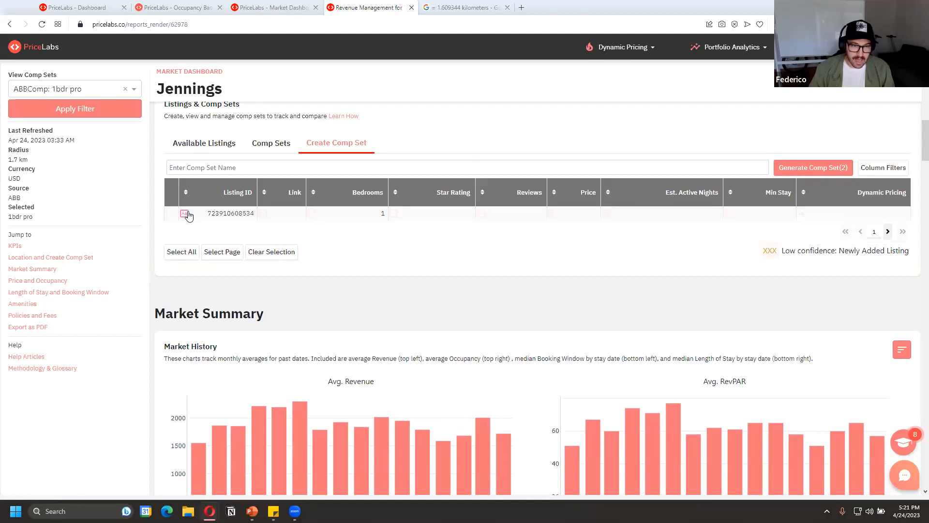
{"action": "key", "text": "BackSpace"}
{"action": "key", "text": "BackSpace"}
{"action": "key", "text": "BackSpace"}
{"action": "key", "text": "BackSpace"}
{"action": "key", "text": "BackSpace"}
{"action": "key", "text": "BackSpace"}
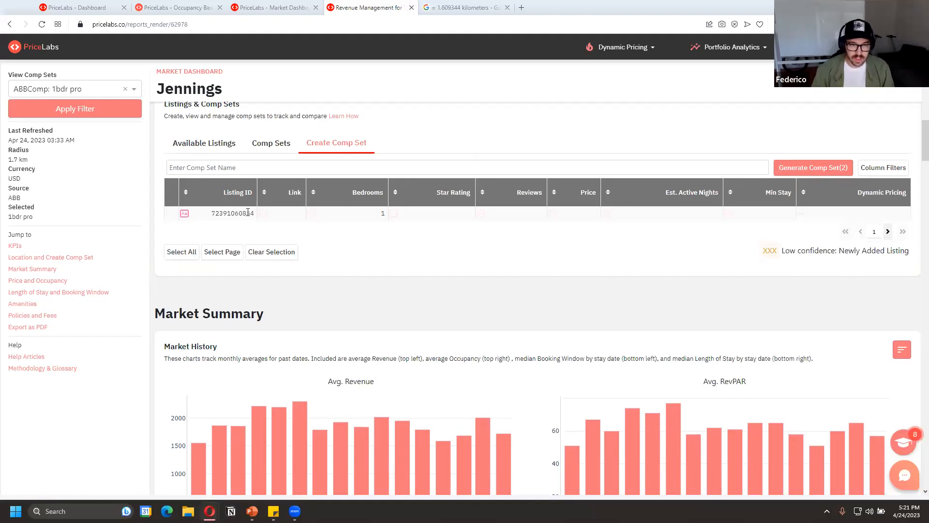
{"action": "key", "text": "BackSpace"}
{"action": "key", "text": "BackSpace"}
{"action": "key", "text": "BackSpace"}
{"action": "key", "text": "BackSpace"}
{"action": "key", "text": "BackSpace"}
{"action": "key", "text": "BackSpace"}
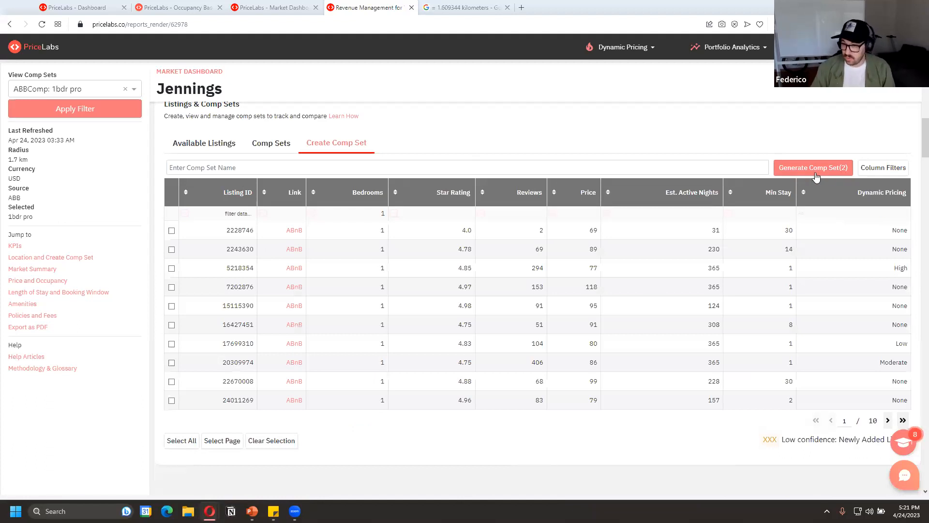
Name the comp set Same Building and generate it from the selected listings
{"action": "left_click", "coordinate": [253, 168]}
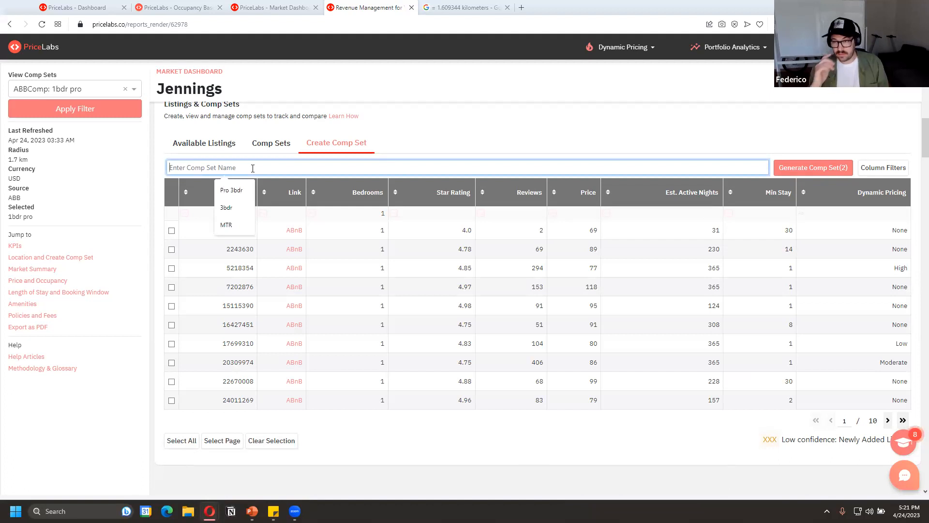
{"action": "type", "text": "Same Building"}
{"action": "scroll", "coordinate": [483, 438], "scroll_direction": "down", "scroll_amount": 3}
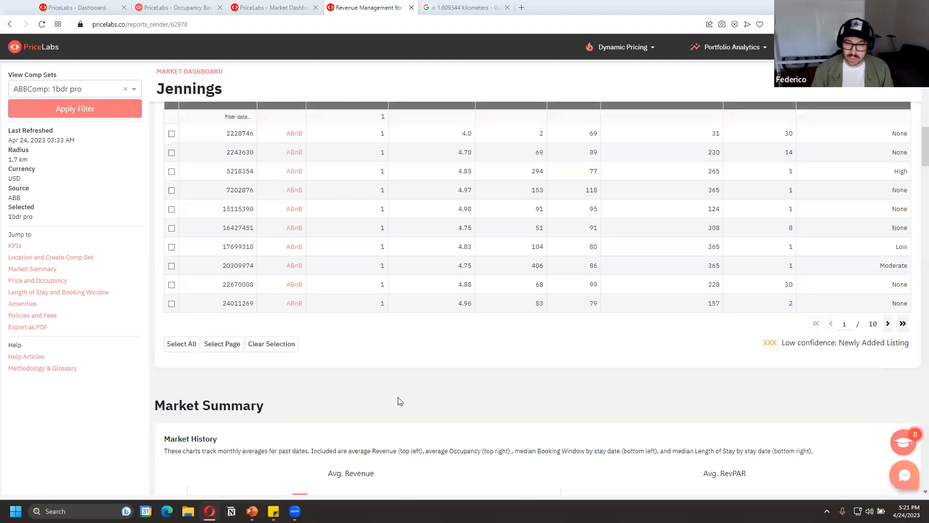
{"action": "scroll", "coordinate": [303, 357], "scroll_direction": "up", "scroll_amount": 3}
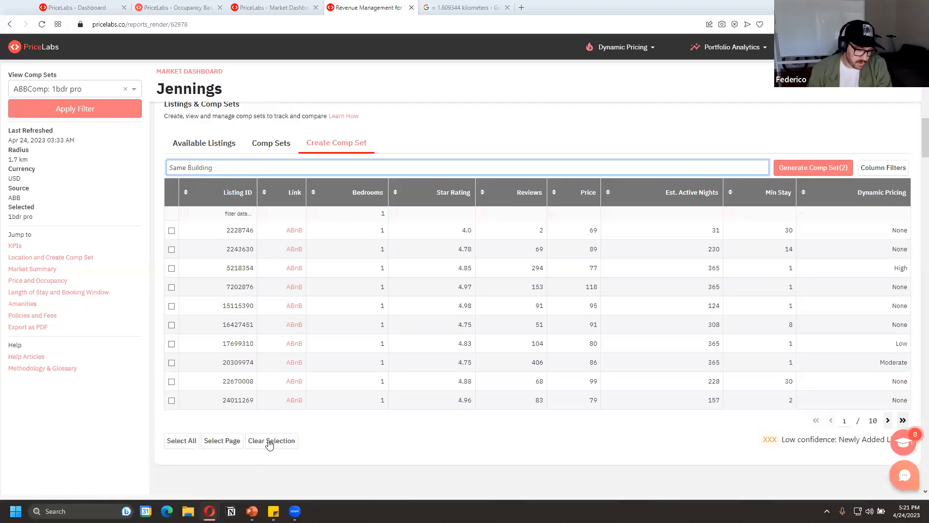
{"action": "left_click", "coordinate": [782, 172]}
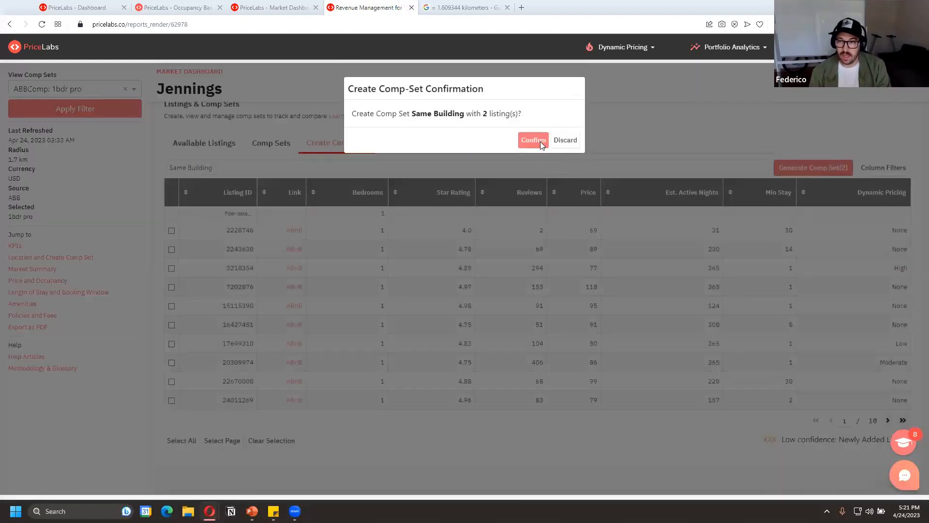
{"action": "left_click", "coordinate": [540, 141]}
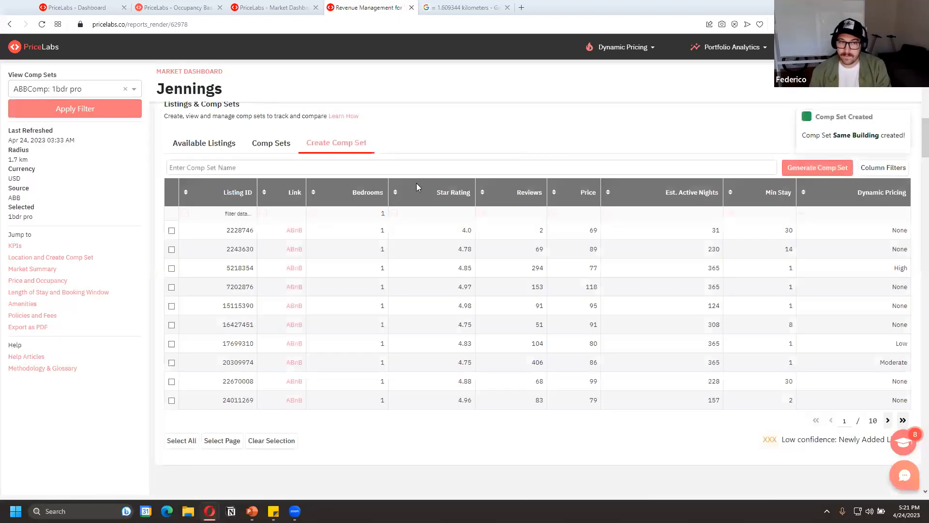
Apply the ABBComp: Same Building comp set to the Jennings market dashboard
{"action": "scroll", "coordinate": [416, 188], "scroll_direction": "up", "scroll_amount": 10}
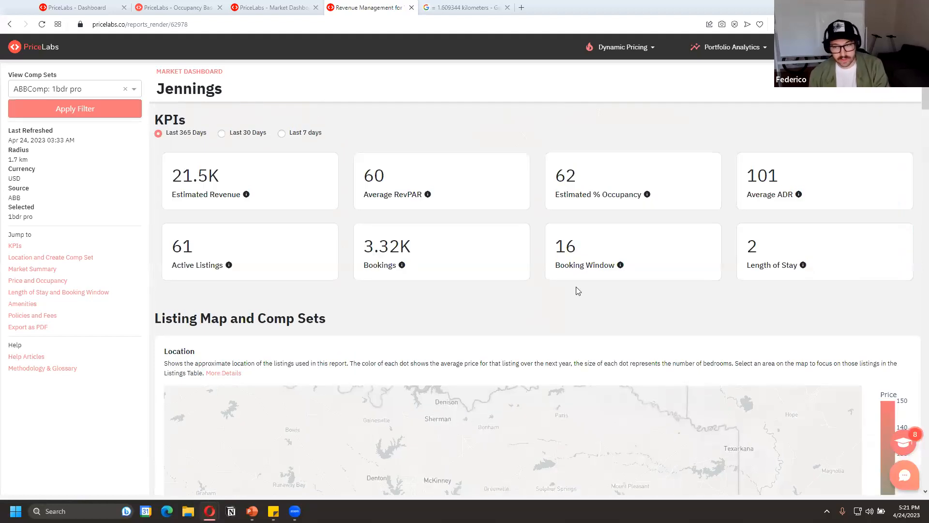
{"action": "left_click", "coordinate": [73, 88]}
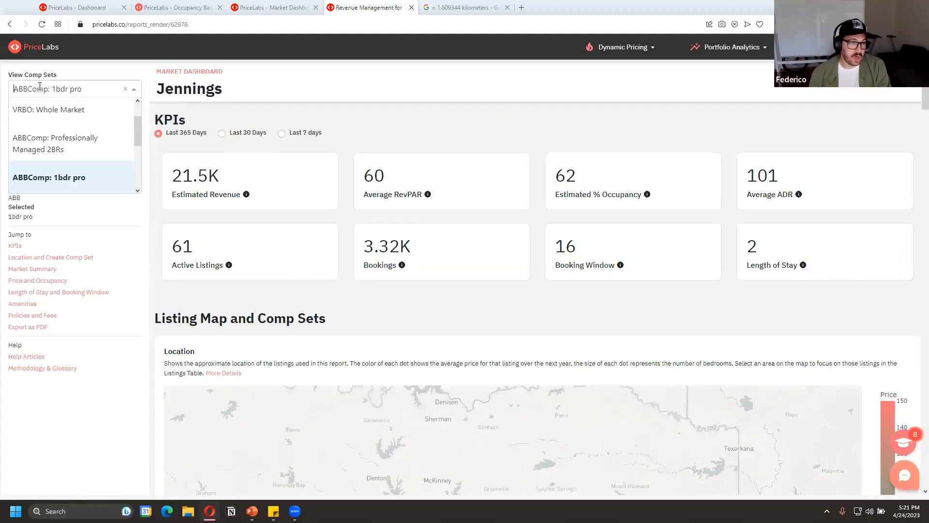
{"action": "scroll", "coordinate": [77, 148], "scroll_direction": "down", "scroll_amount": 3}
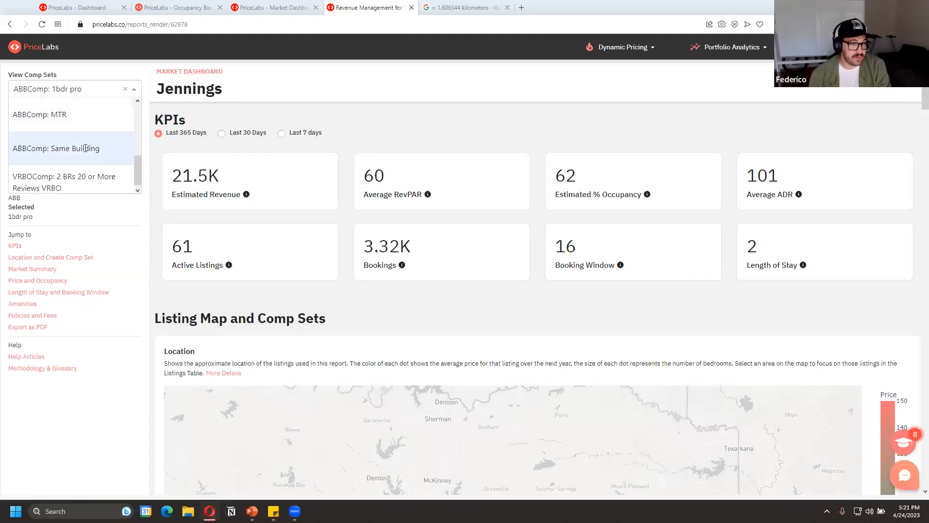
{"action": "left_click", "coordinate": [84, 147]}
{"action": "left_click", "coordinate": [79, 110]}
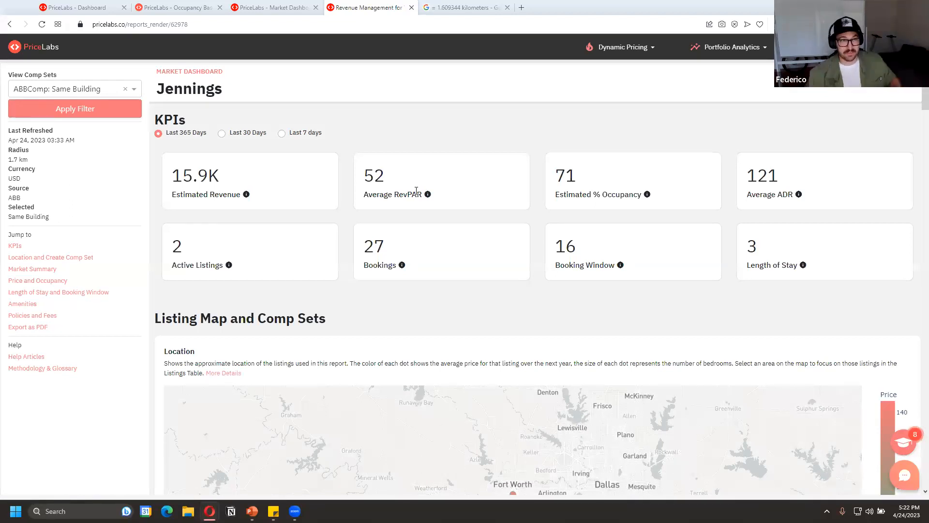
Return to the Jennings 202 pricing page and examine its hotel data price table
{"action": "left_click", "coordinate": [186, 7]}
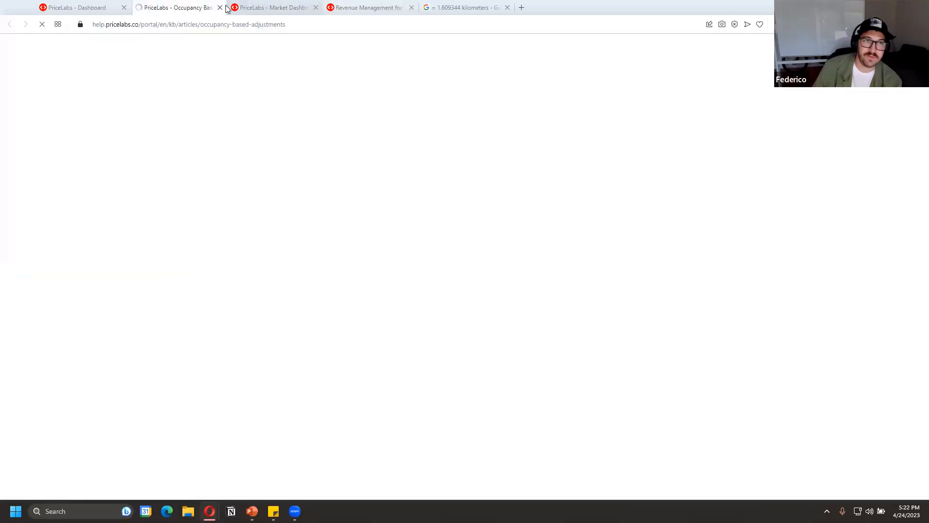
{"action": "left_click", "coordinate": [75, 7]}
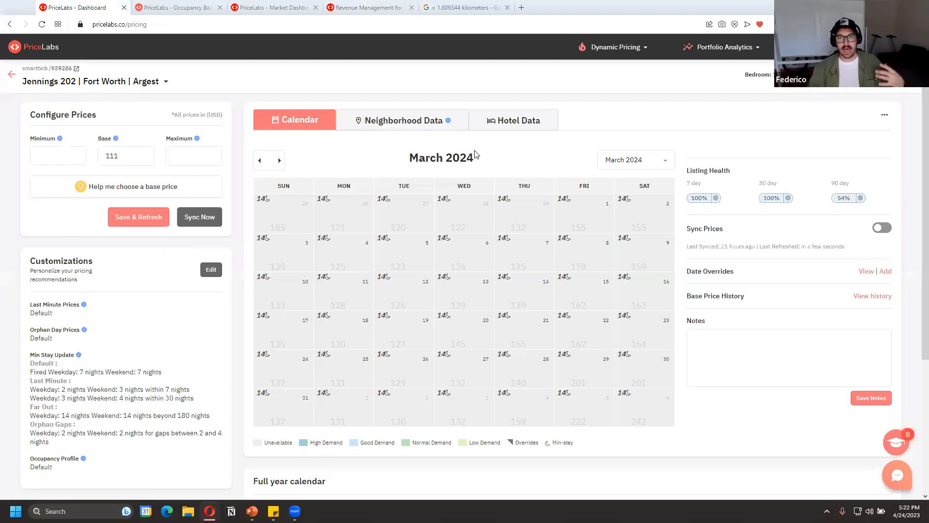
{"action": "left_click", "coordinate": [528, 124]}
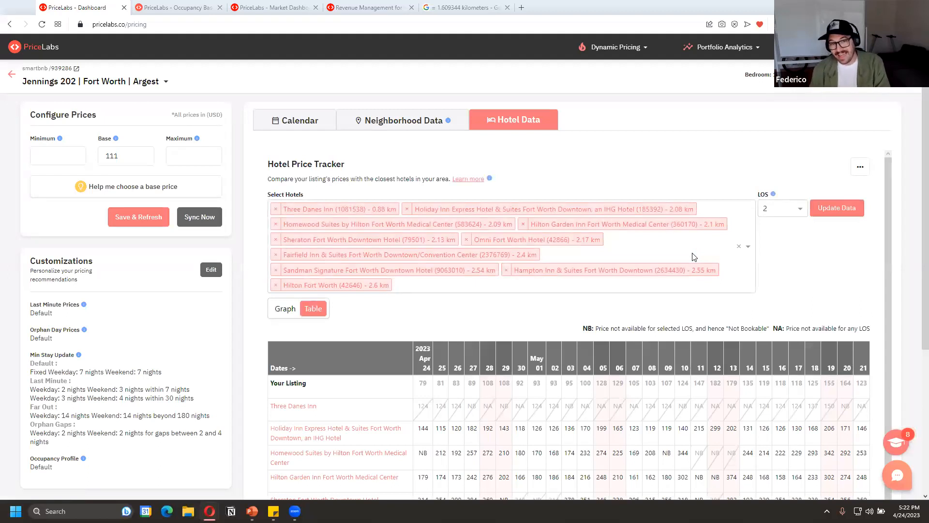
{"action": "scroll", "coordinate": [697, 256], "scroll_direction": "down", "scroll_amount": 5}
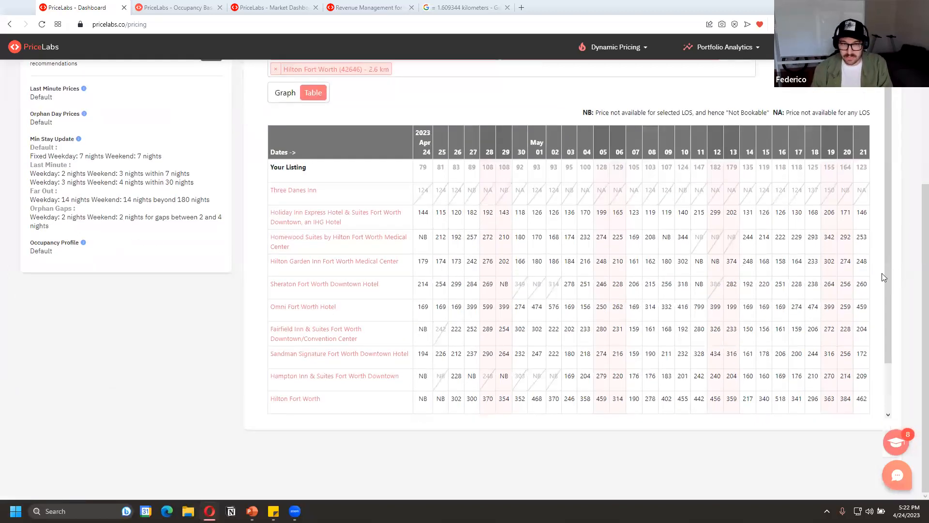
{"action": "scroll", "coordinate": [882, 277], "scroll_direction": "up", "scroll_amount": 4}
Show the hotel prices as a graph and zoom in on September 18 to 25, 2023
{"action": "left_click", "coordinate": [280, 289]}
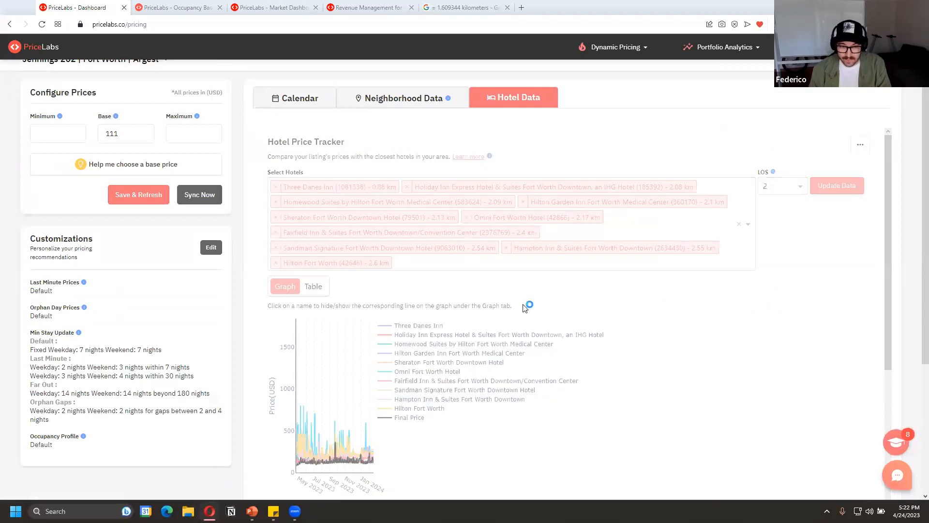
{"action": "scroll", "coordinate": [489, 297], "scroll_direction": "down", "scroll_amount": 3}
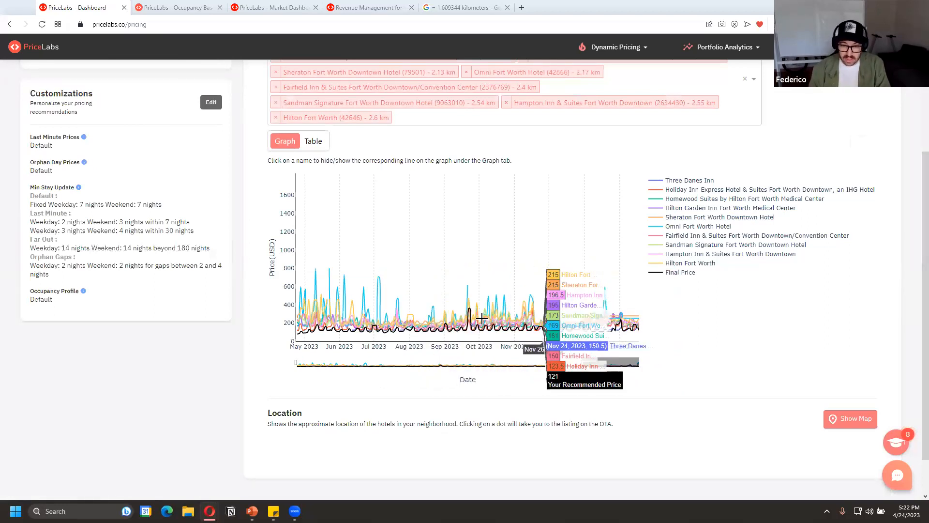
{"action": "left_click_drag", "start_coordinate": [464, 314], "coordinate": [473, 314]}
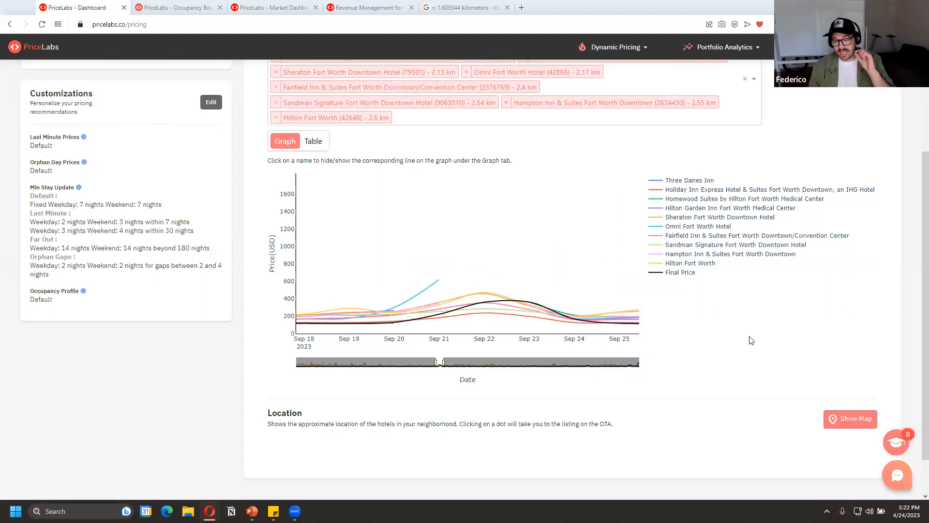
{"action": "scroll", "coordinate": [743, 378], "scroll_direction": "up", "scroll_amount": 3}
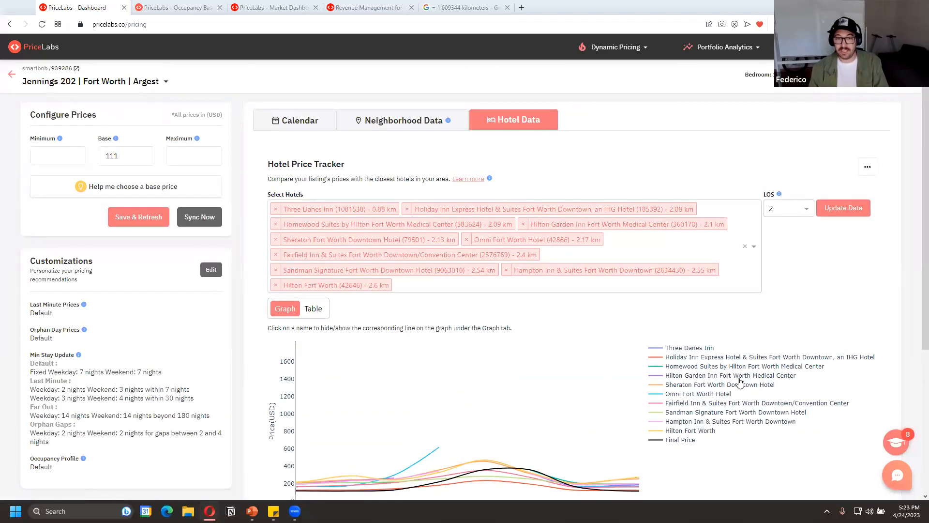
Examine the listing's neighborhood data: future prices, occupancy, minimum stay settings and the price overview by bedroom count
{"action": "left_click", "coordinate": [424, 124]}
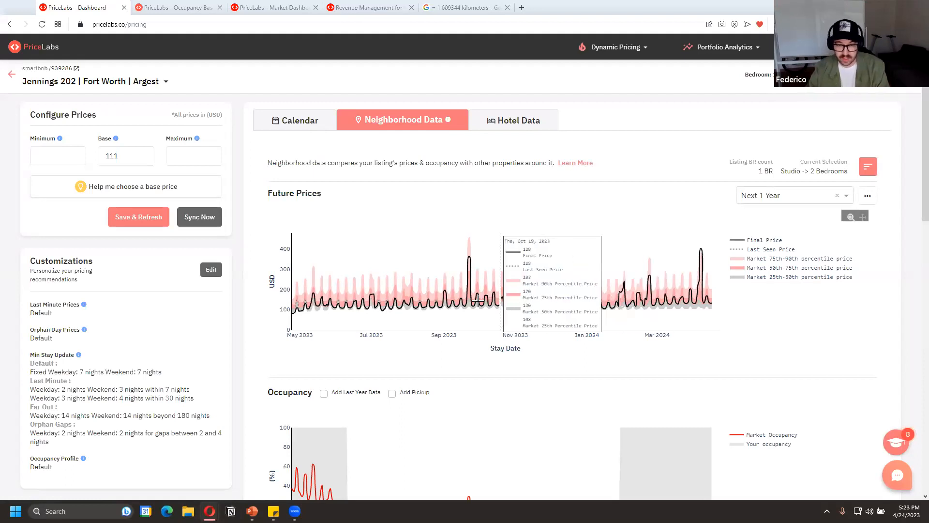
{"action": "scroll", "coordinate": [486, 322], "scroll_direction": "down", "scroll_amount": 3}
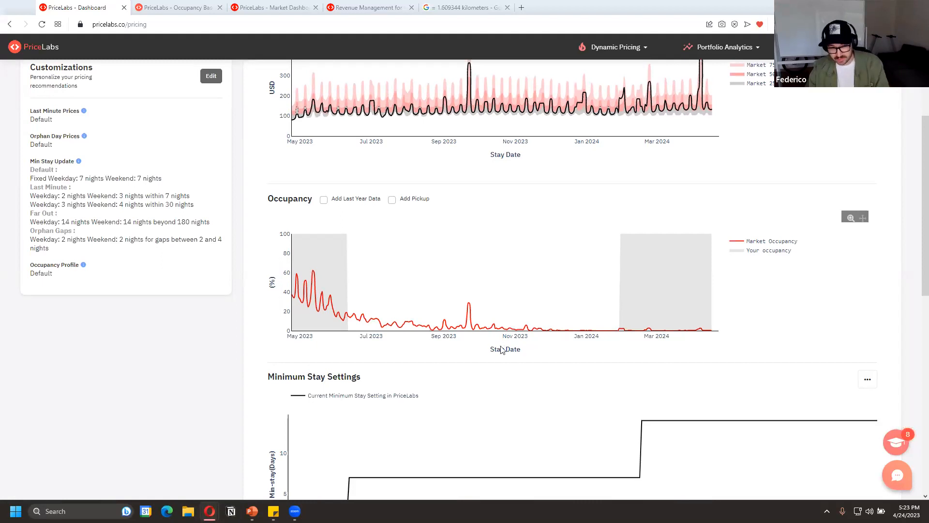
{"action": "scroll", "coordinate": [871, 295], "scroll_direction": "down", "scroll_amount": 5}
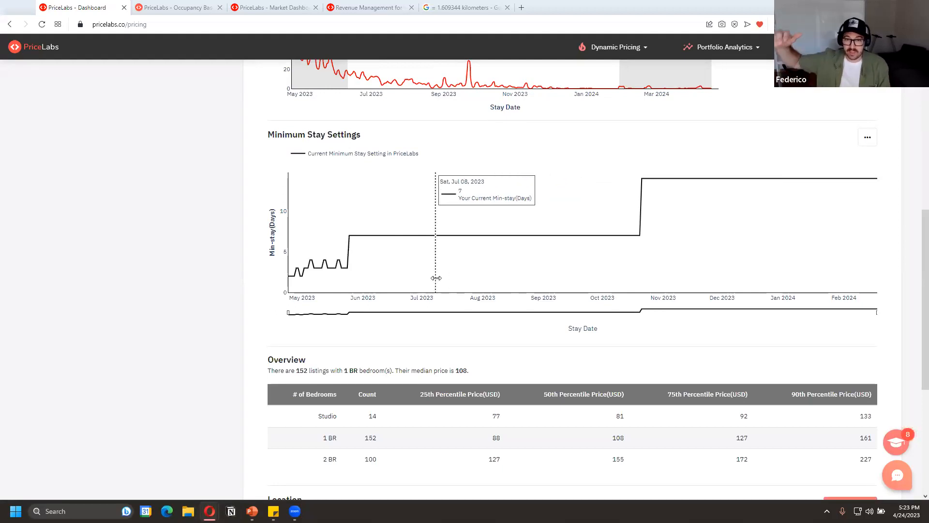
{"action": "scroll", "coordinate": [436, 278], "scroll_direction": "down", "scroll_amount": 2}
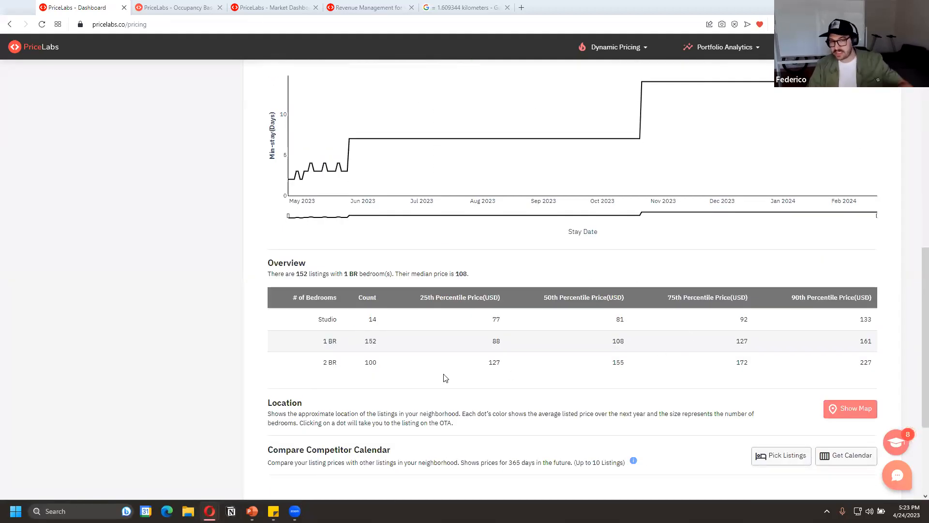
{"action": "scroll", "coordinate": [452, 369], "scroll_direction": "down", "scroll_amount": 2}
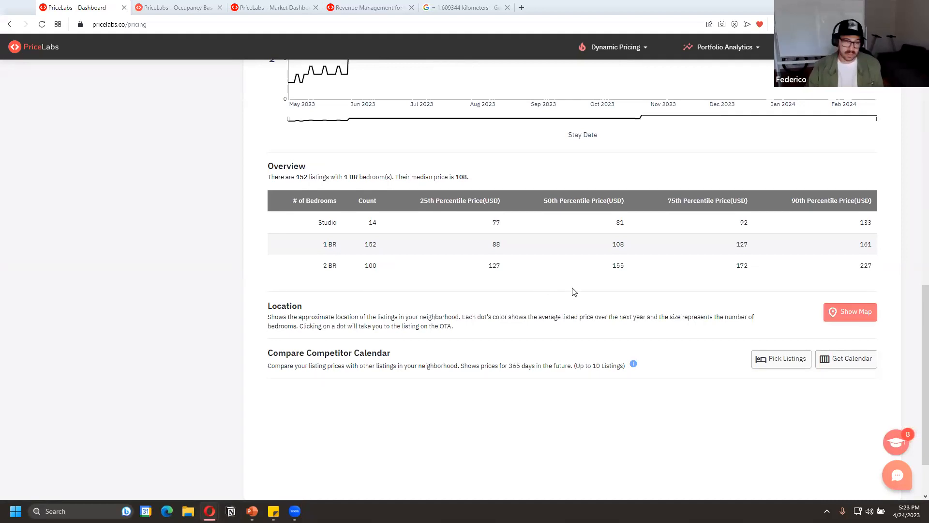
Set the neighborhood data source to Market Dashboard
{"action": "scroll", "coordinate": [618, 316], "scroll_direction": "up", "scroll_amount": 20}
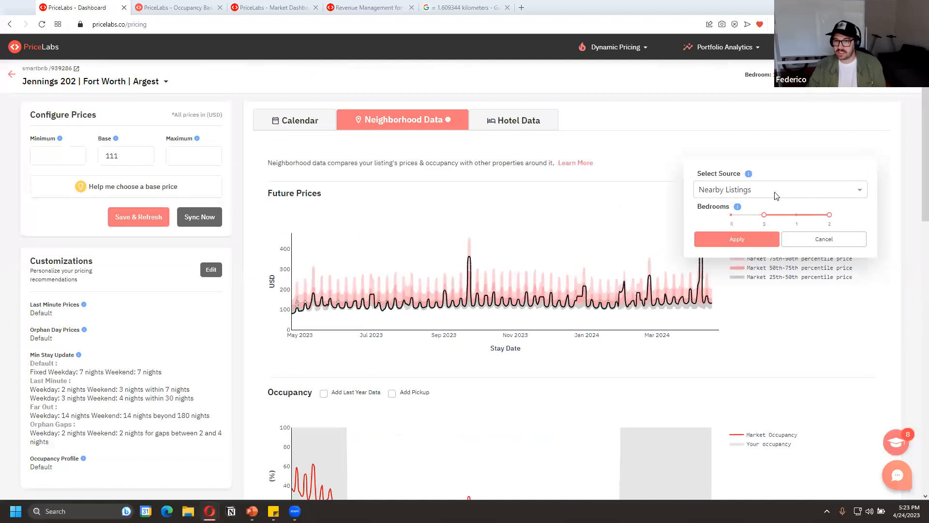
{"action": "left_click", "coordinate": [742, 191]}
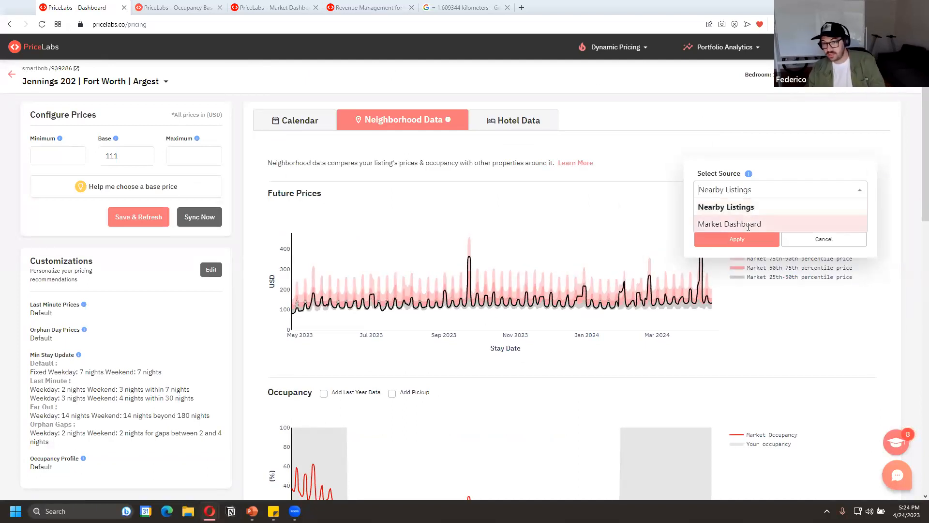
{"action": "left_click", "coordinate": [749, 224]}
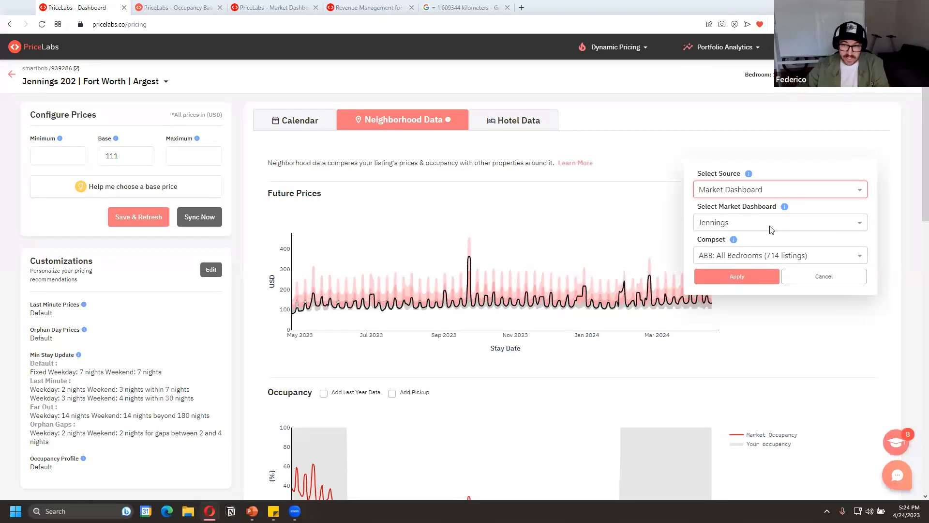
Look through the comp sets of the Jennings dashboard and select ABB Comp: 1bdr pro
{"action": "left_click", "coordinate": [775, 256]}
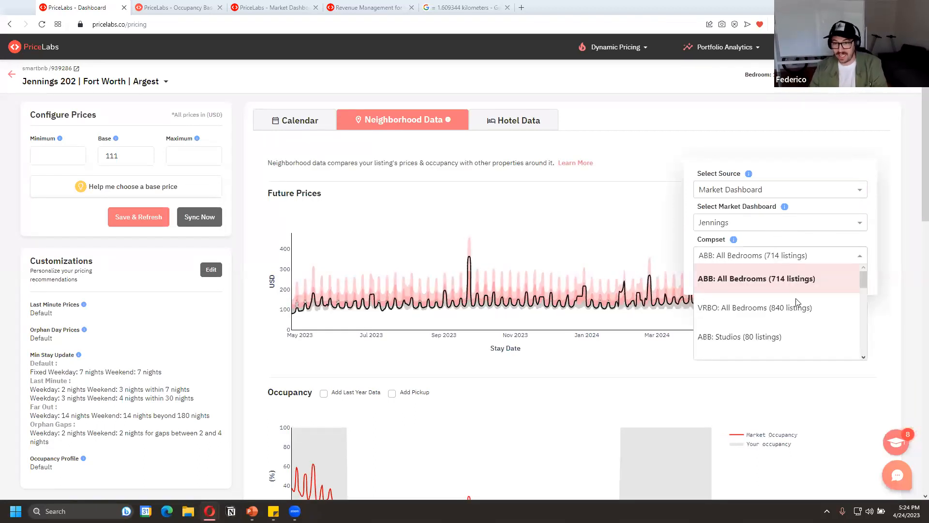
{"action": "scroll", "coordinate": [795, 305], "scroll_direction": "down", "scroll_amount": 3}
{"action": "scroll", "coordinate": [796, 309], "scroll_direction": "down", "scroll_amount": 6}
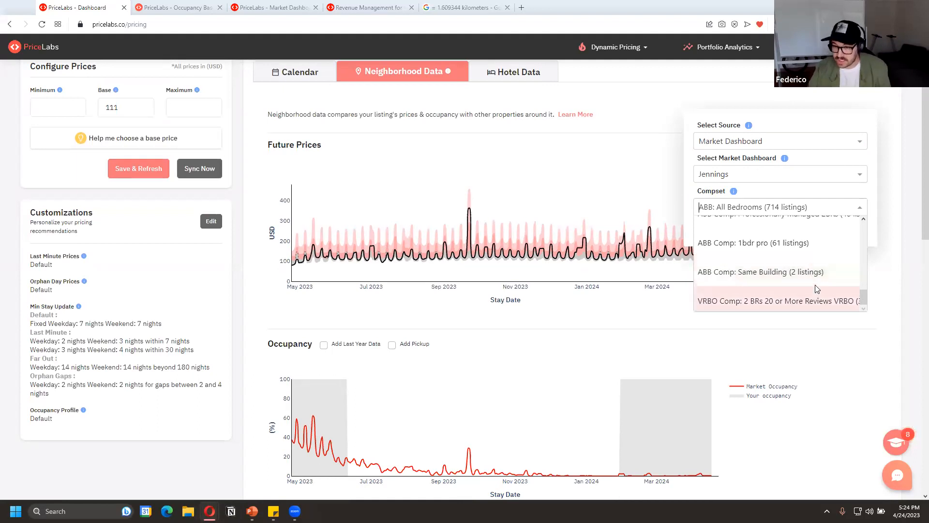
{"action": "scroll", "coordinate": [806, 298], "scroll_direction": "up", "scroll_amount": 2}
{"action": "scroll", "coordinate": [810, 276], "scroll_direction": "up", "scroll_amount": 4}
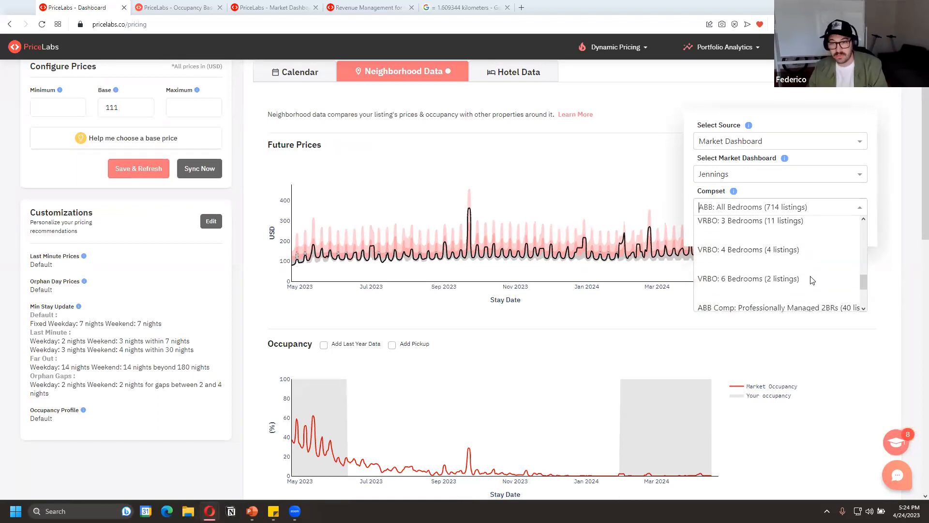
{"action": "scroll", "coordinate": [812, 278], "scroll_direction": "down", "scroll_amount": 4}
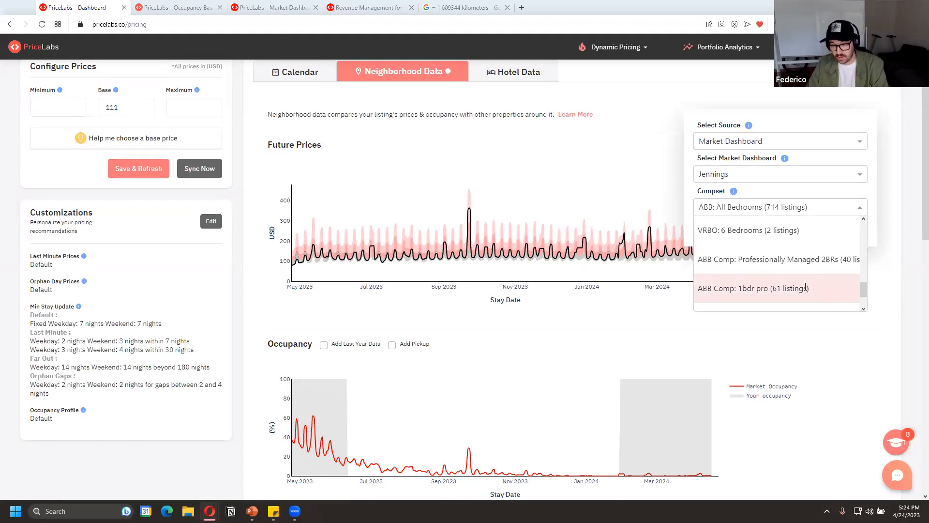
{"action": "left_click", "coordinate": [802, 284]}
Select the ABB Comp: Same Building comp set for the neighborhood data and apply it
{"action": "left_click", "coordinate": [776, 208]}
{"action": "scroll", "coordinate": [779, 271], "scroll_direction": "down", "scroll_amount": 1}
{"action": "scroll", "coordinate": [782, 264], "scroll_direction": "up", "scroll_amount": 1}
{"action": "scroll", "coordinate": [781, 260], "scroll_direction": "down", "scroll_amount": 4}
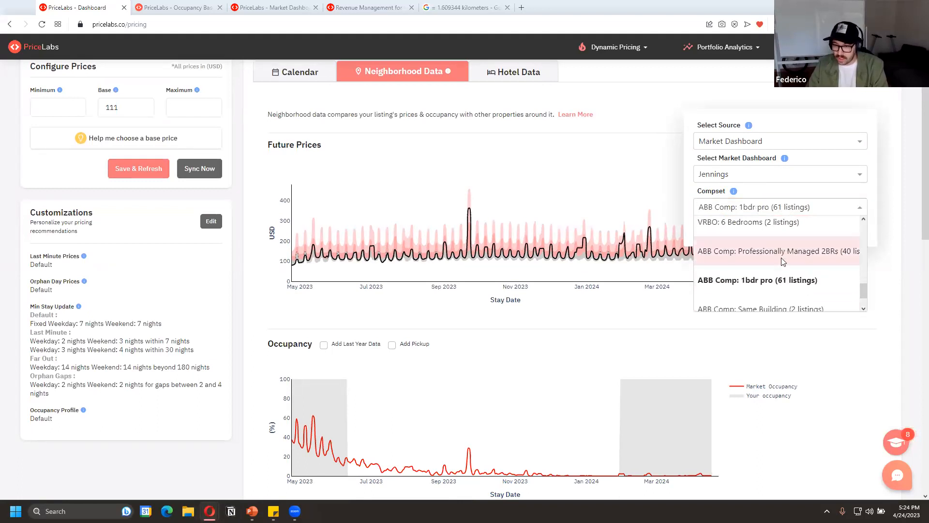
{"action": "left_click", "coordinate": [786, 232]}
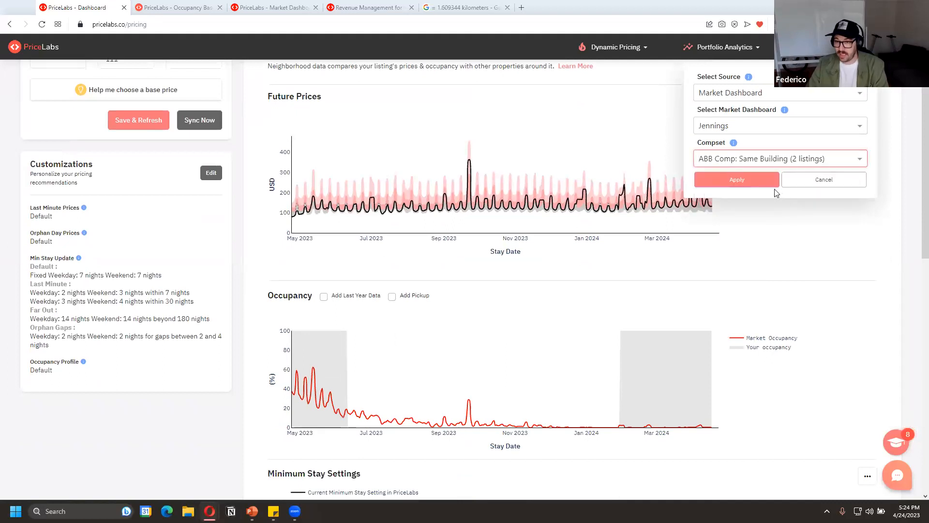
{"action": "left_click", "coordinate": [755, 183]}
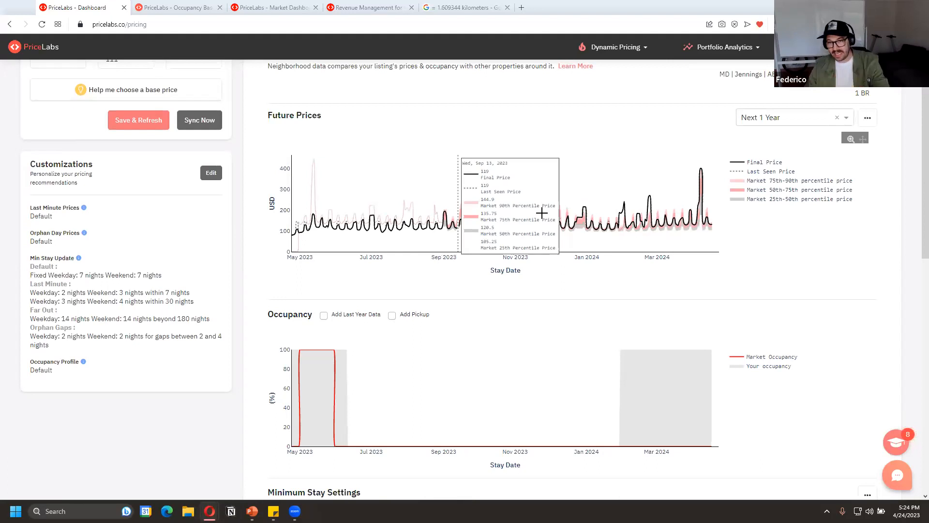
Examine the same-building comp set's future prices, occupancy, minimum stay settings, price overview and the competitor calendar section
{"action": "scroll", "coordinate": [775, 300], "scroll_direction": "up", "scroll_amount": 2}
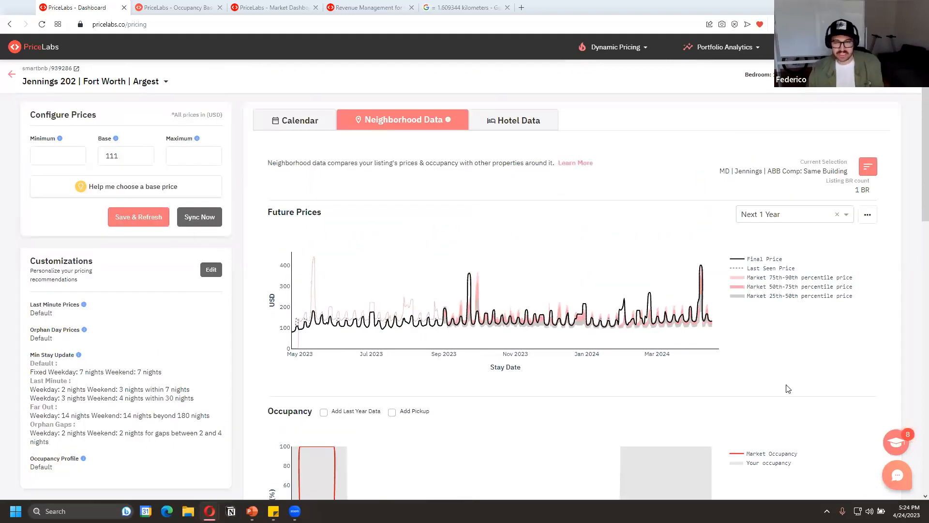
{"action": "scroll", "coordinate": [787, 389], "scroll_direction": "down", "scroll_amount": 5}
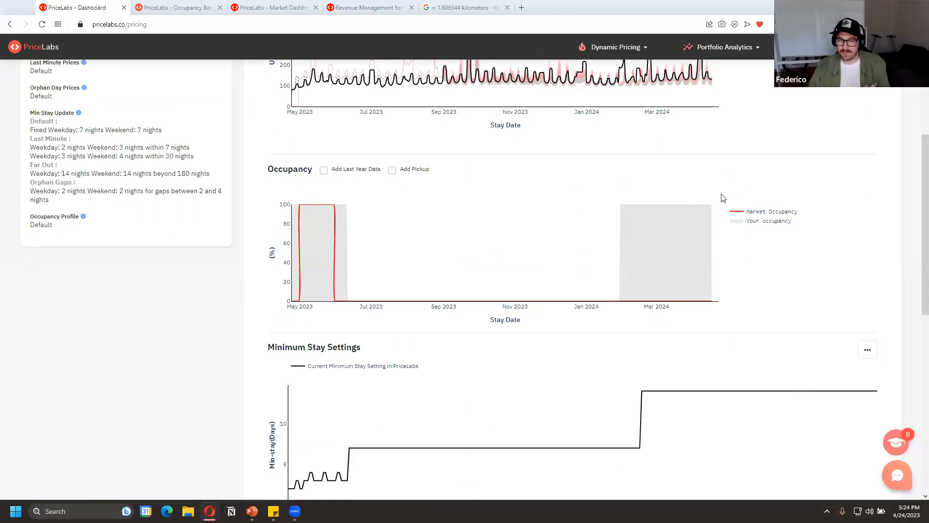
{"action": "scroll", "coordinate": [815, 213], "scroll_direction": "down", "scroll_amount": 9}
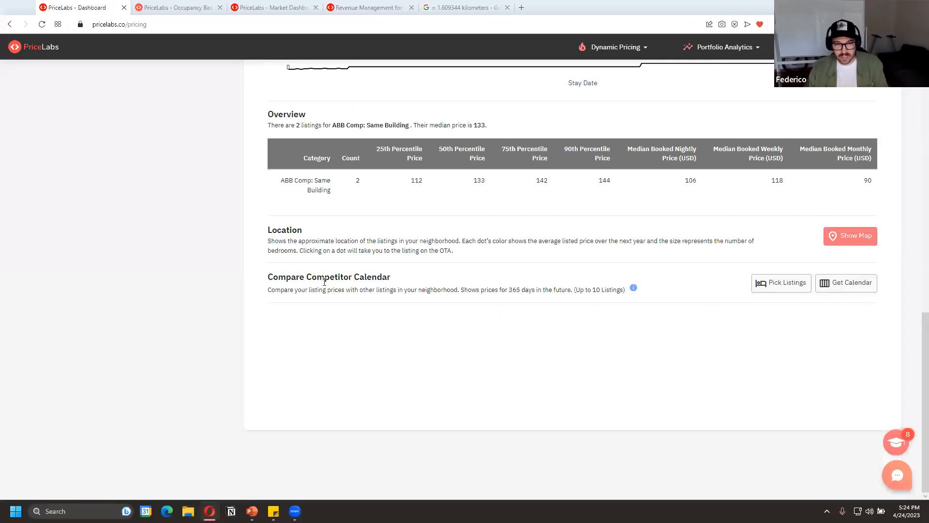
{"action": "left_click_drag", "start_coordinate": [269, 283], "coordinate": [367, 282]}
{"action": "left_click", "coordinate": [378, 311]}
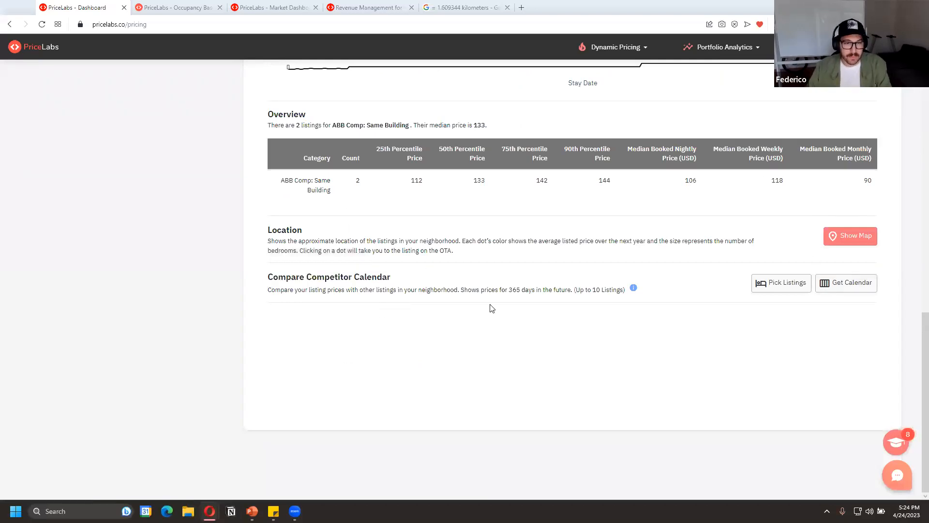
Load the competitor calendar through early July for the same-building listings and open its listing picker
{"action": "left_click", "coordinate": [848, 289]}
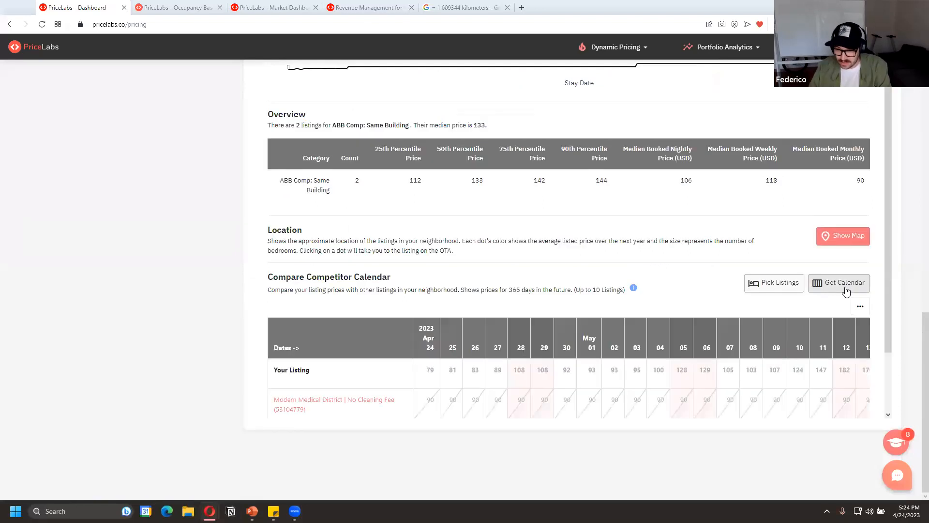
{"action": "scroll", "coordinate": [571, 261], "scroll_direction": "down", "scroll_amount": 1}
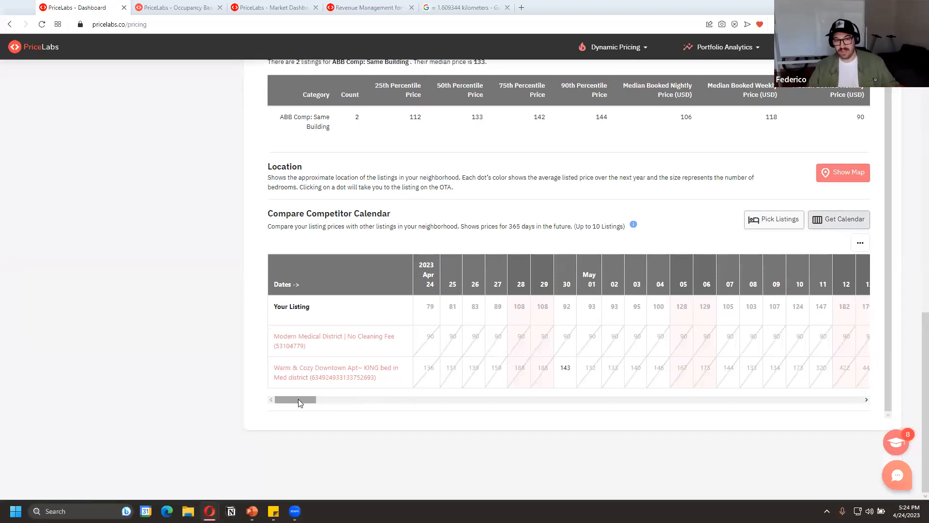
{"action": "left_click_drag", "start_coordinate": [298, 398], "coordinate": [386, 400]}
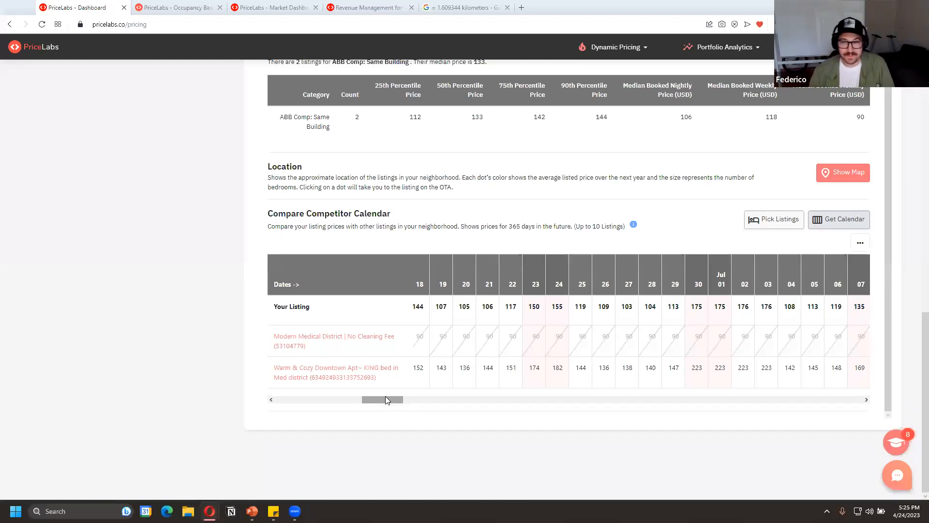
{"action": "left_click", "coordinate": [785, 225]}
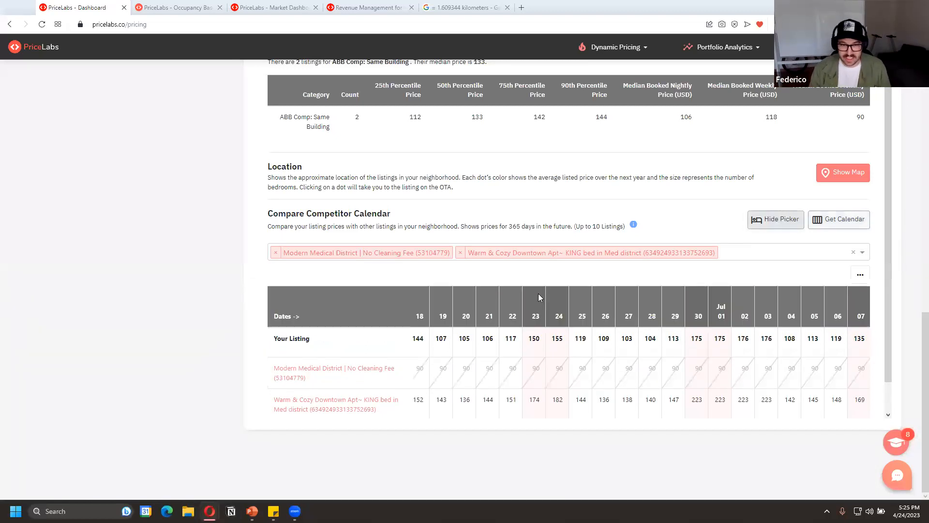
{"action": "left_click", "coordinate": [755, 257]}
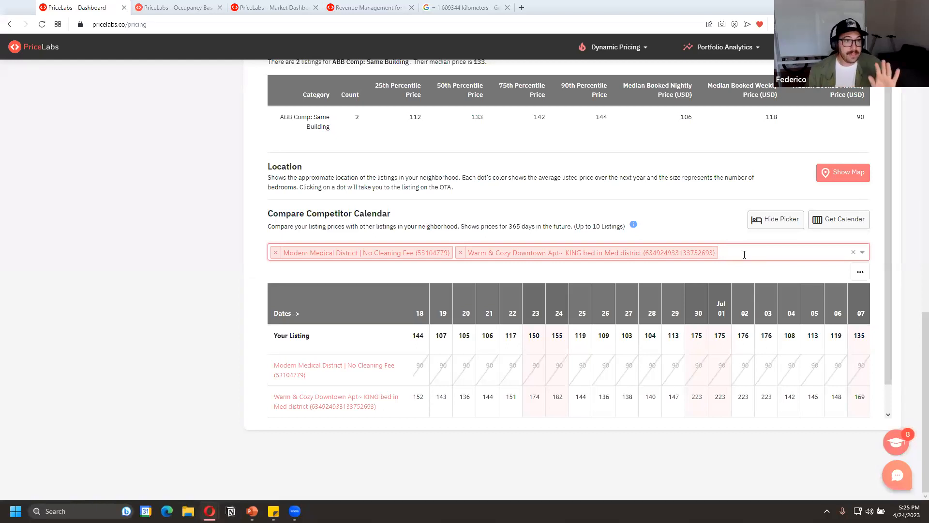
Switch the neighborhood data source back to Nearby Listings and apply it
{"action": "scroll", "coordinate": [745, 255], "scroll_direction": "up", "scroll_amount": 15}
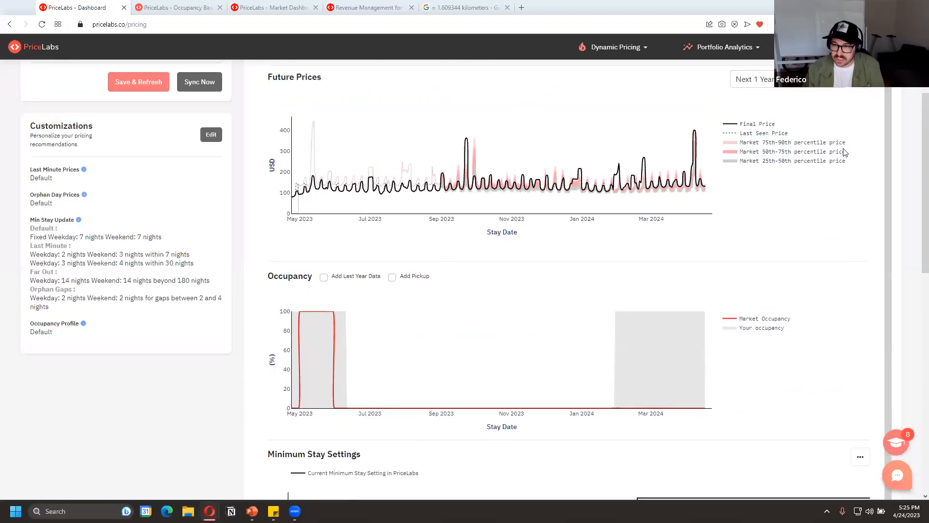
{"action": "scroll", "coordinate": [844, 152], "scroll_direction": "up", "scroll_amount": 3}
{"action": "left_click", "coordinate": [817, 217]}
{"action": "left_click", "coordinate": [859, 167]}
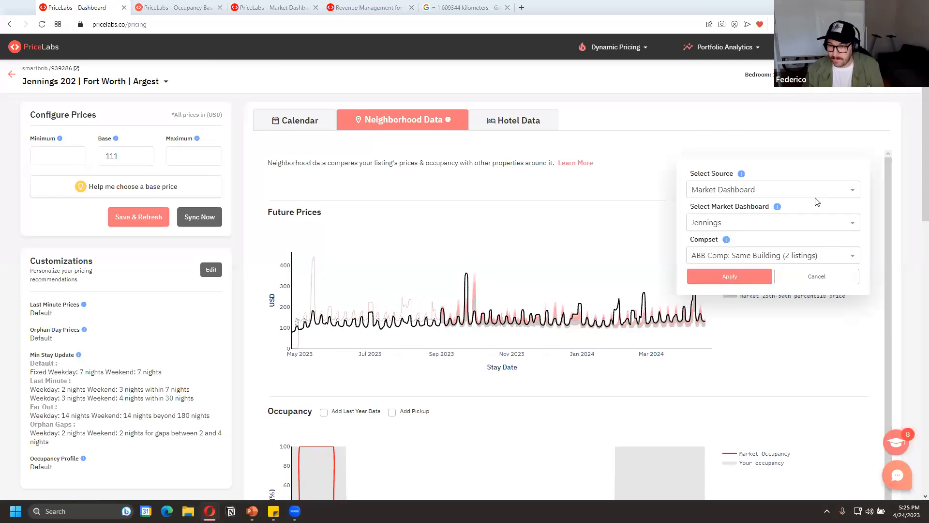
{"action": "left_click", "coordinate": [773, 189]}
{"action": "left_click", "coordinate": [726, 205]}
{"action": "left_click", "coordinate": [747, 246]}
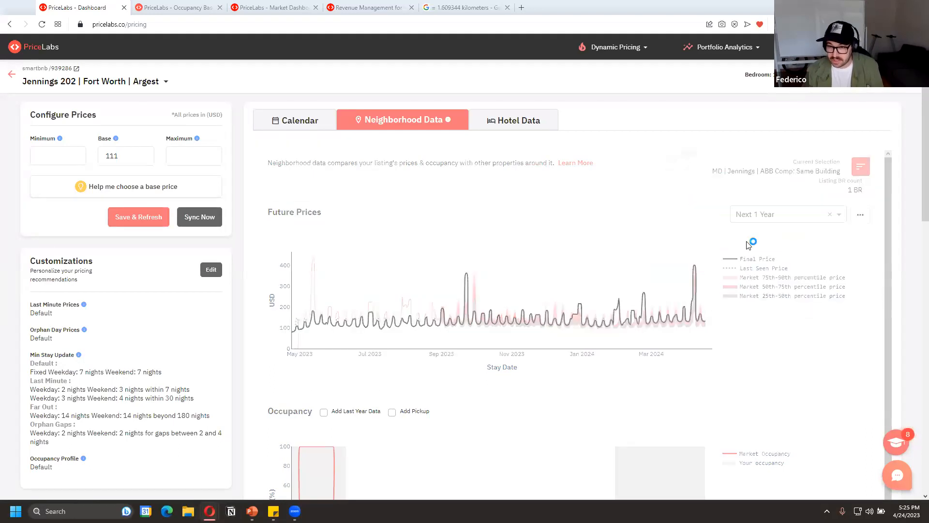
Browse the nearby listings that can be added to the competitor calendar, and close the list without choosing any
{"action": "scroll", "coordinate": [826, 319], "scroll_direction": "down", "scroll_amount": 3}
{"action": "scroll", "coordinate": [826, 330], "scroll_direction": "down", "scroll_amount": 10}
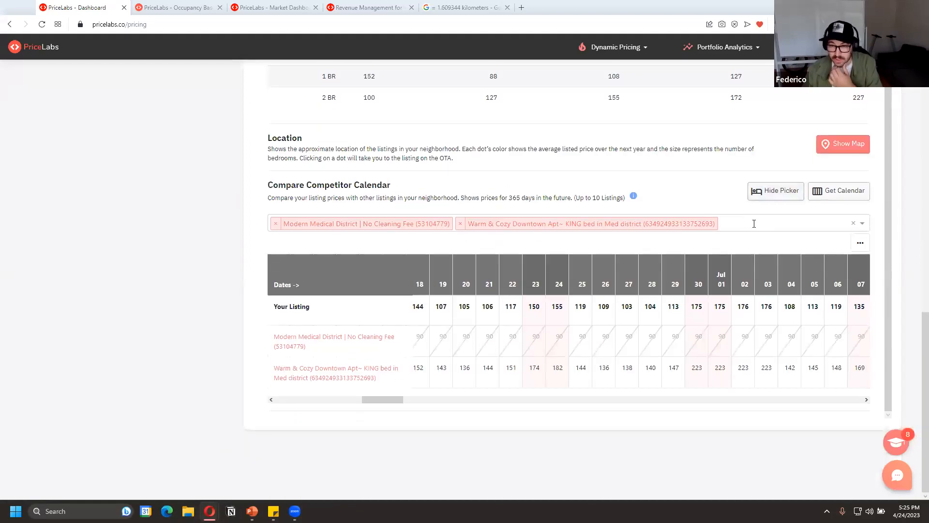
{"action": "left_click", "coordinate": [753, 222]}
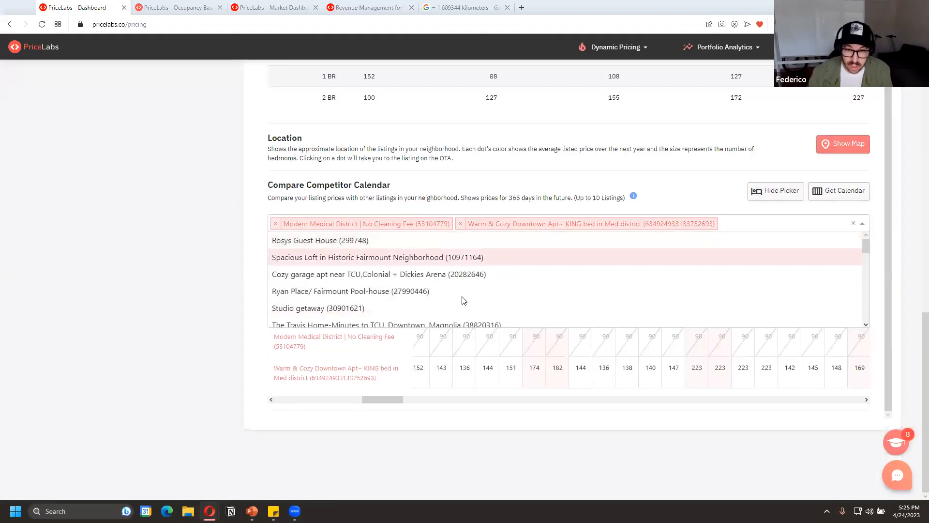
{"action": "key", "text": "alt+Tab"}
{"action": "key", "text": "alt+Tab"}
{"action": "left_click", "coordinate": [777, 228]}
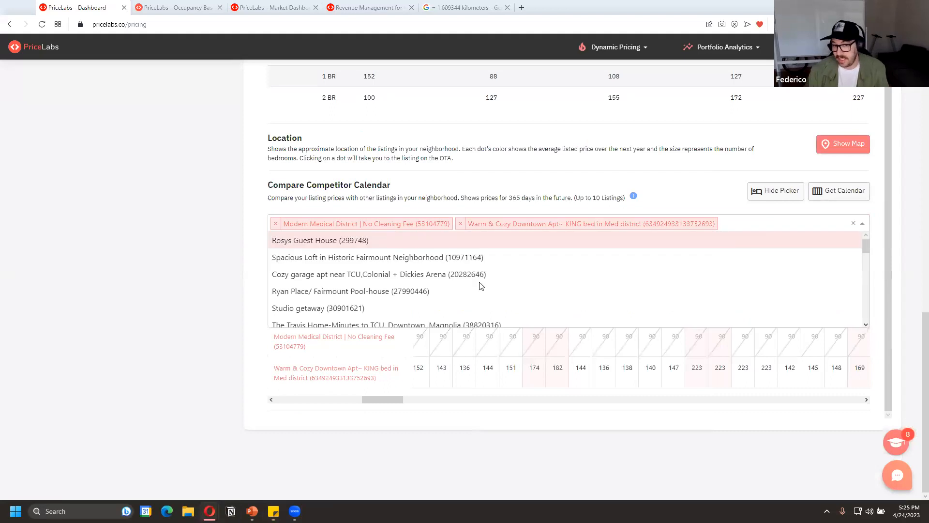
{"action": "scroll", "coordinate": [486, 283], "scroll_direction": "up", "scroll_amount": 5}
{"action": "scroll", "coordinate": [490, 283], "scroll_direction": "down", "scroll_amount": 10}
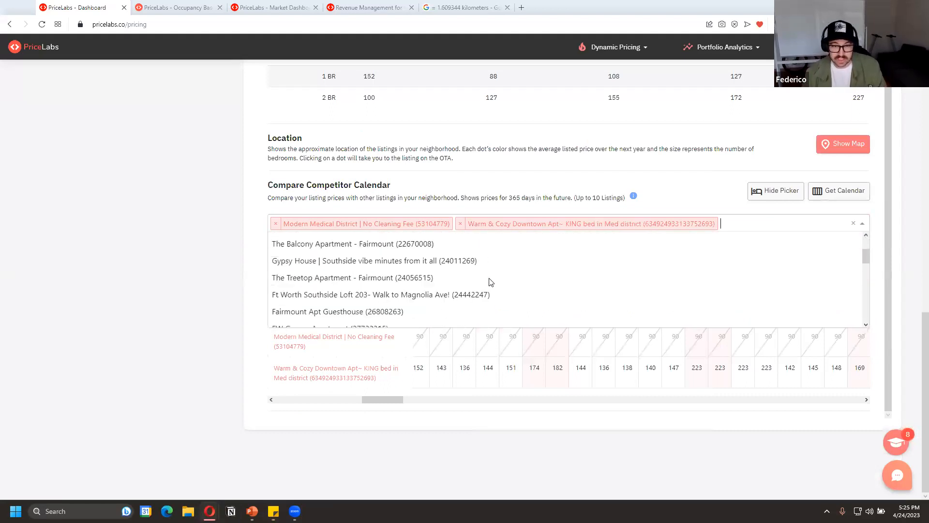
{"action": "scroll", "coordinate": [491, 274], "scroll_direction": "up", "scroll_amount": 3}
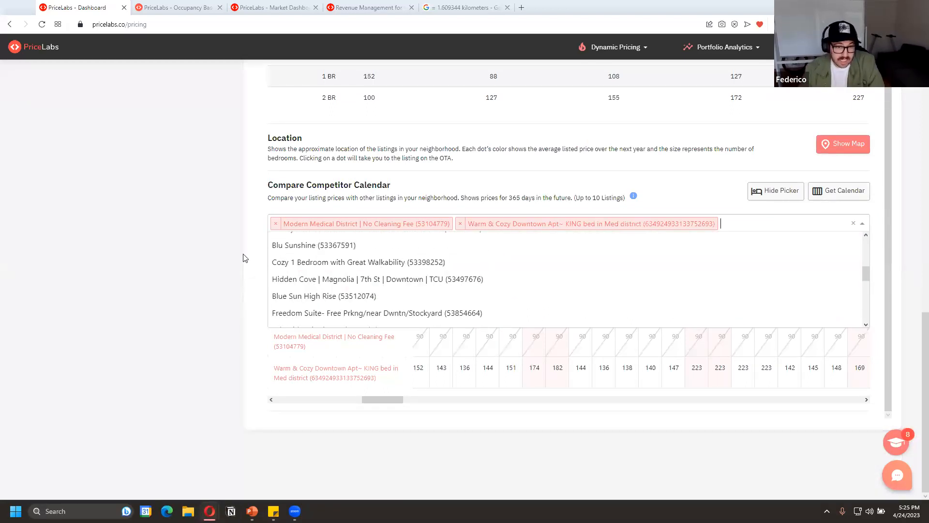
{"action": "left_click", "coordinate": [207, 257]}
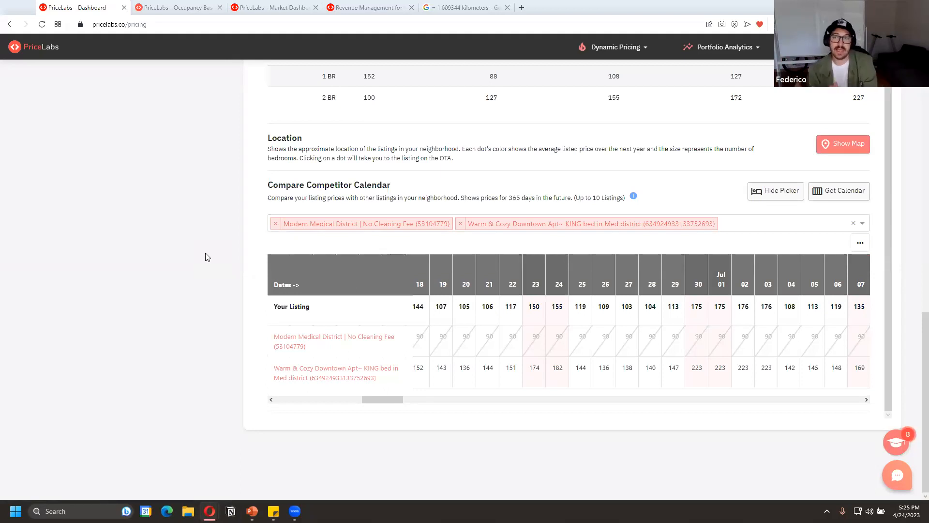
Switch to the PowerPoint slide show with the same-building comp set examples
{"action": "scroll", "coordinate": [184, 192], "scroll_direction": "up", "scroll_amount": 9}
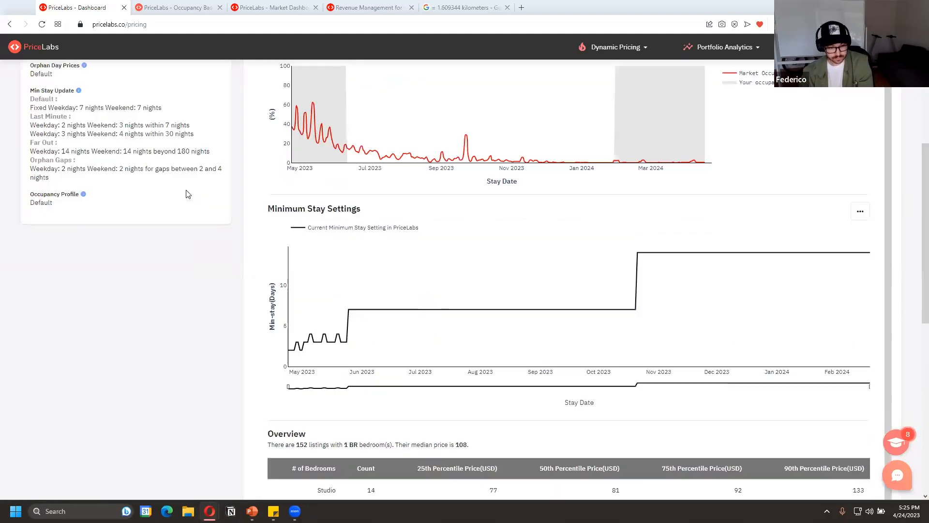
{"action": "mouse_move", "coordinate": [252, 512]}
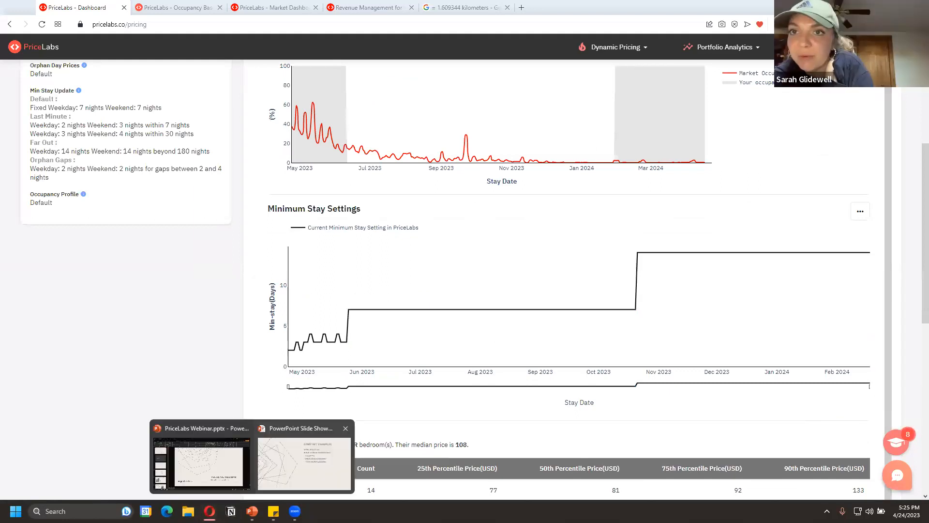
{"action": "left_click", "coordinate": [303, 459]}
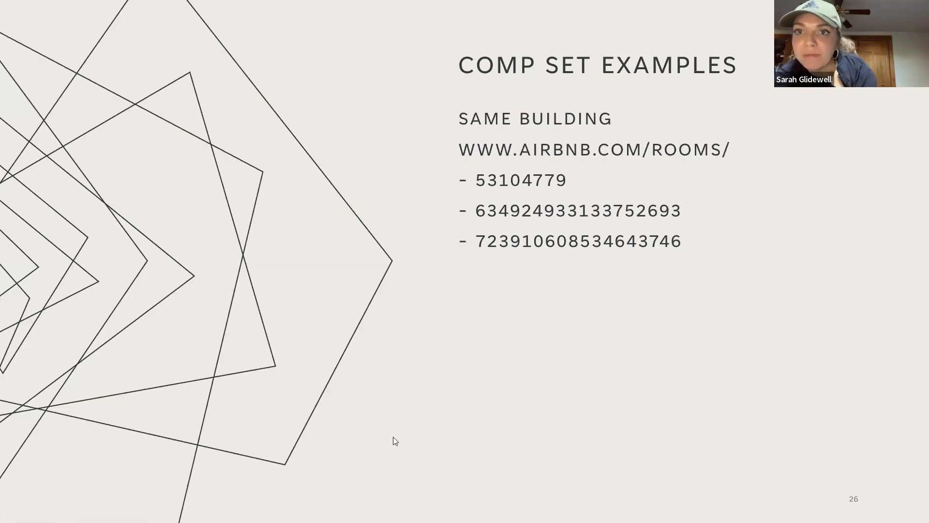